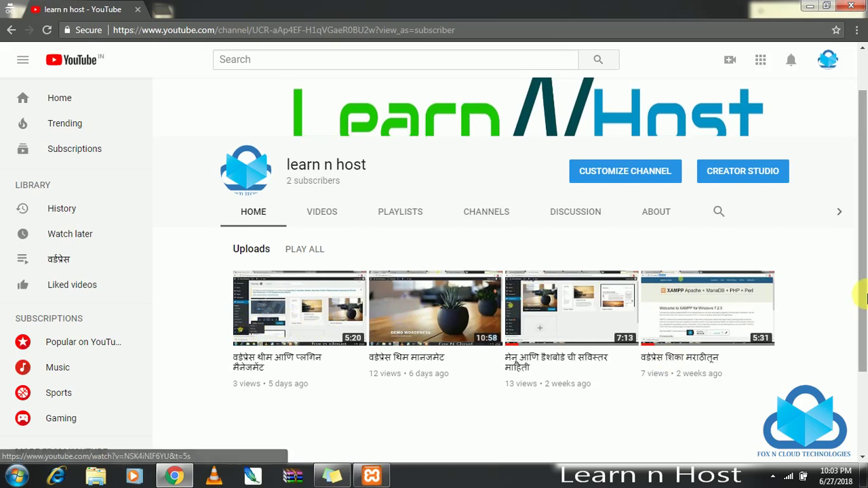
# Scroll the learn n host channel page to the top and open a new incognito tab beside it.
pyautogui.moveTo(862, 271); pyautogui.dragTo(864, 224)
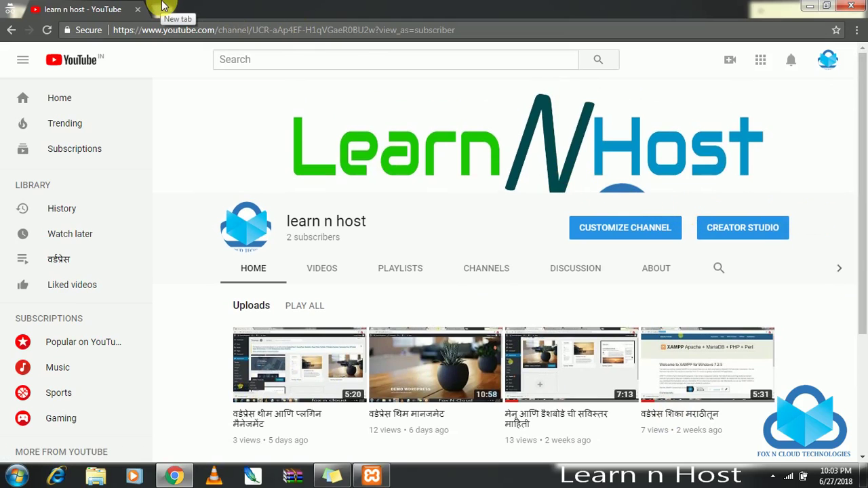
pyautogui.click(163, 6)
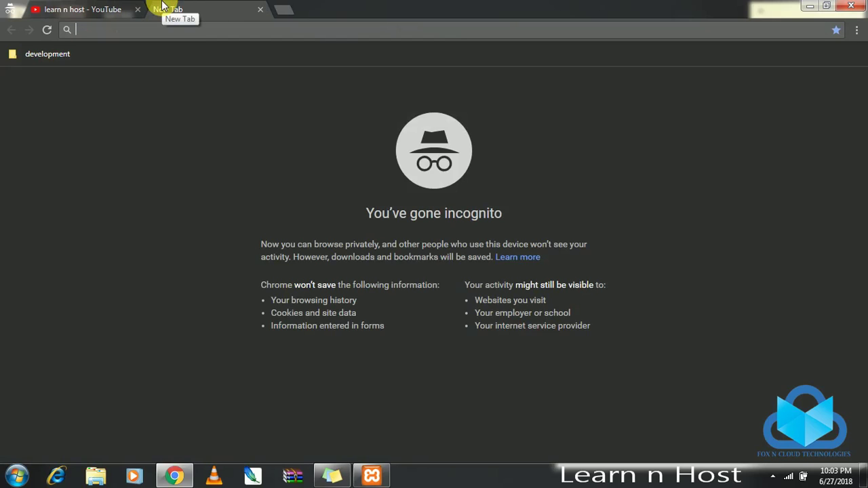
# Load localhost/demowp/, then go to localhost/demowp/wp-admin/.
pyautogui.write('localhost')
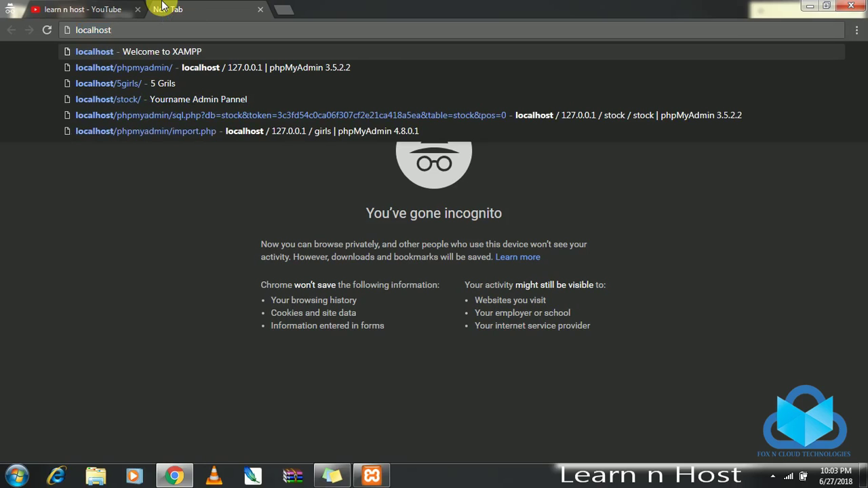
pyautogui.write('/demowp/')
pyautogui.press('Return')
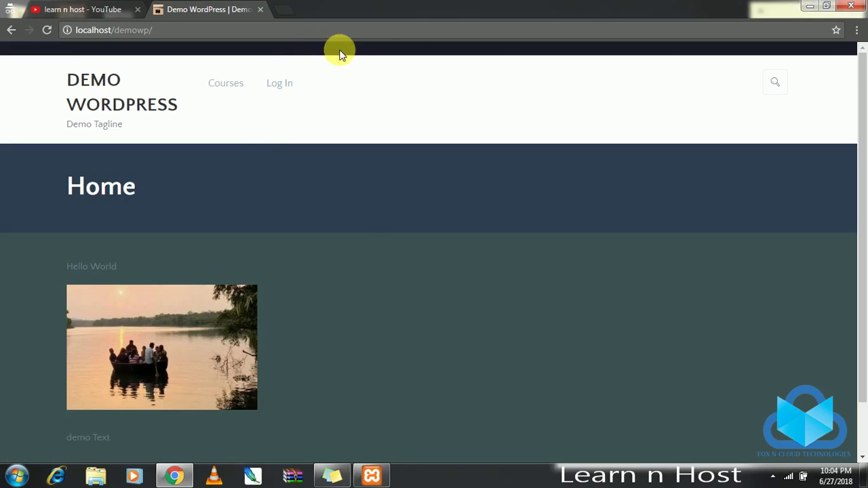
pyautogui.click(415, 30)
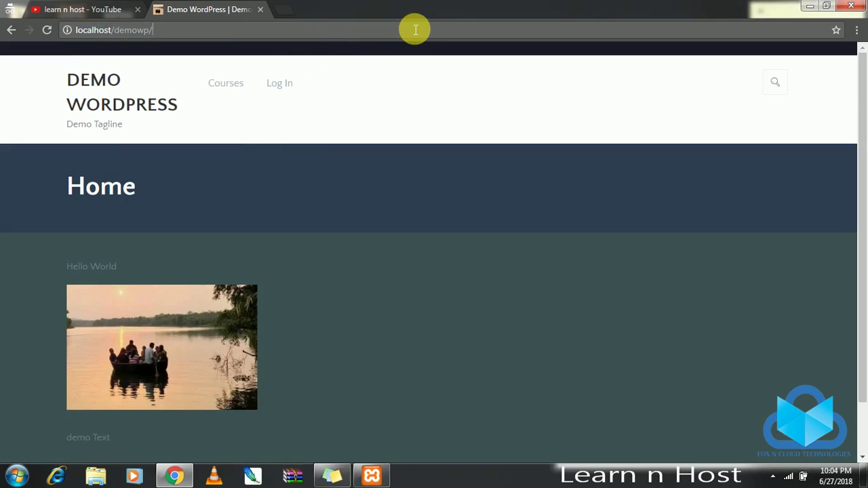
pyautogui.write('wp-admin/themes')
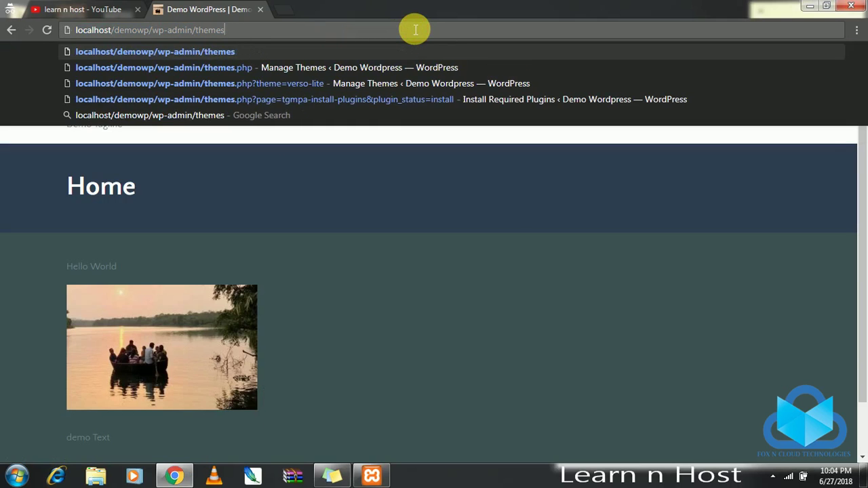
pyautogui.press('BackSpace')
pyautogui.press('BackSpace')
pyautogui.press('BackSpace')
pyautogui.press('Return')
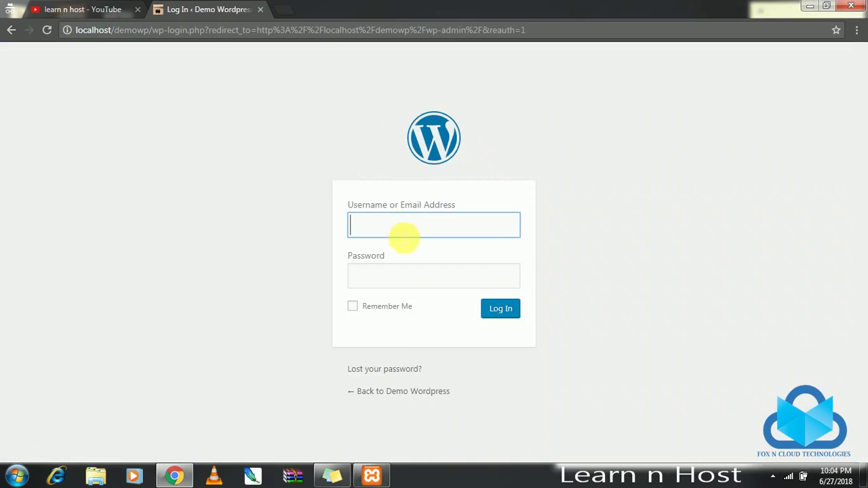
# Log in to the dashboard with the saved username and the account password.
pyautogui.click(441, 228)
pyautogui.click(428, 248)
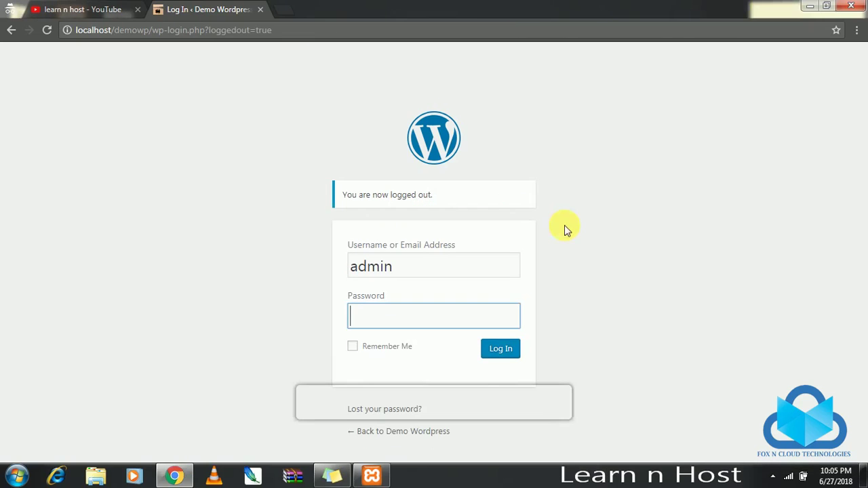
pyautogui.hotkey('ctrl', 'v')
pyautogui.click(505, 348)
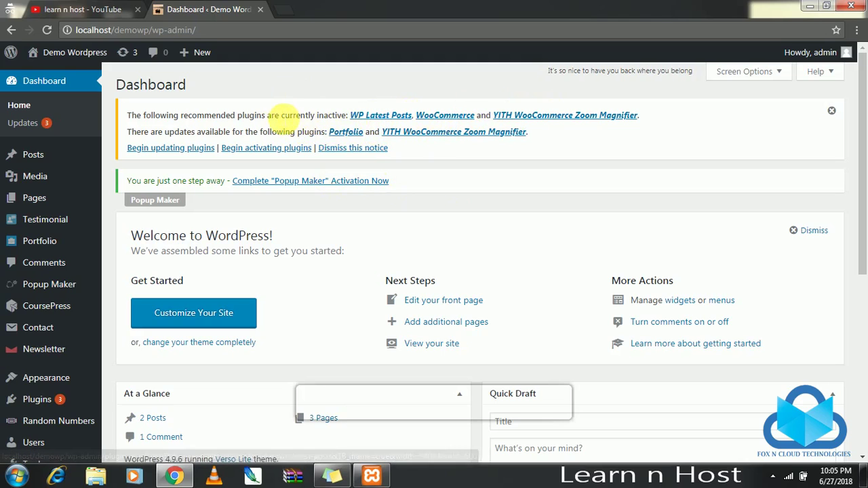
# Dismiss the notice about inactive recommended plugins.
pyautogui.moveTo(300, 116); pyautogui.dragTo(347, 116)
pyautogui.moveTo(238, 115); pyautogui.dragTo(342, 116)
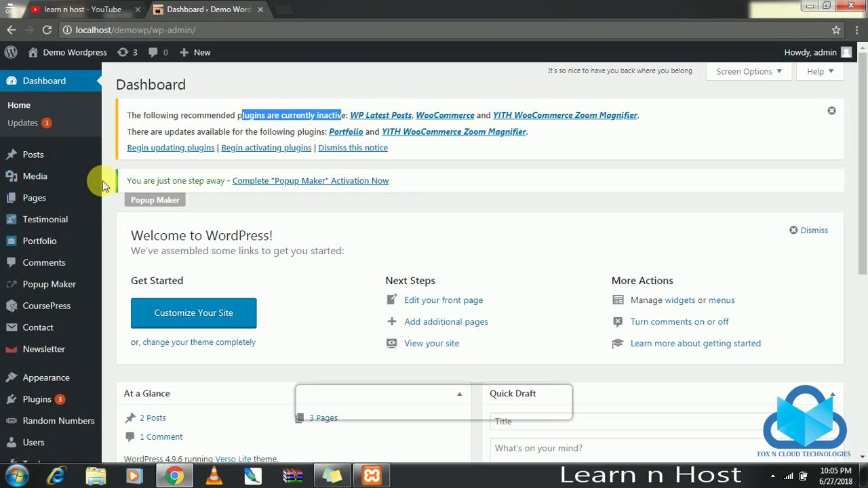
pyautogui.scroll(-3, 102, 156)
pyautogui.scroll(3, 271, 163)
pyautogui.click(374, 148)
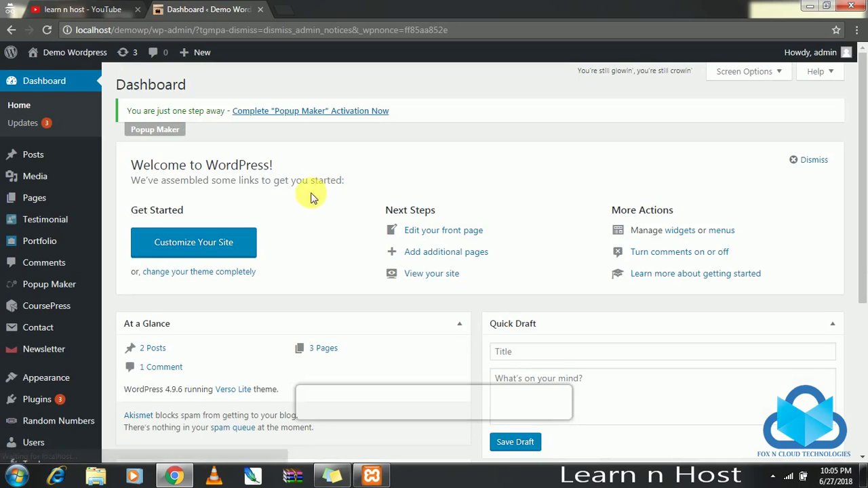
pyautogui.moveTo(52, 378)
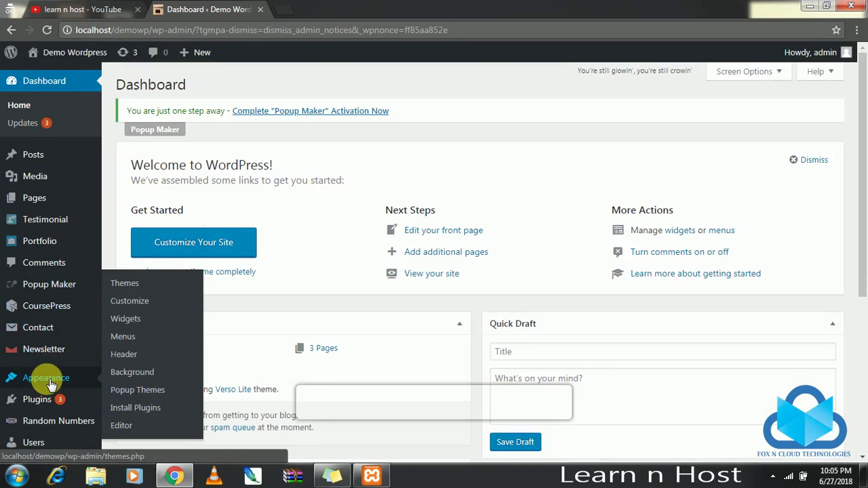
# Go to Appearance > Themes and open Visit Site in a new tab.
pyautogui.click(135, 285)
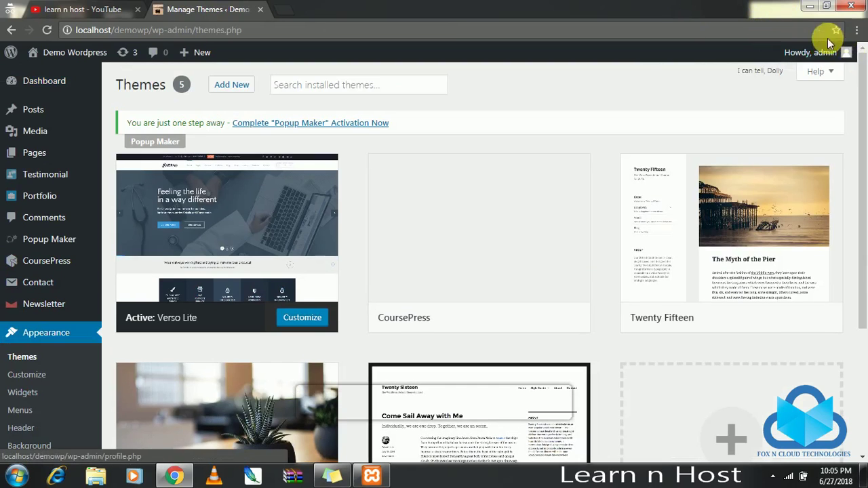
pyautogui.click(813, 53)
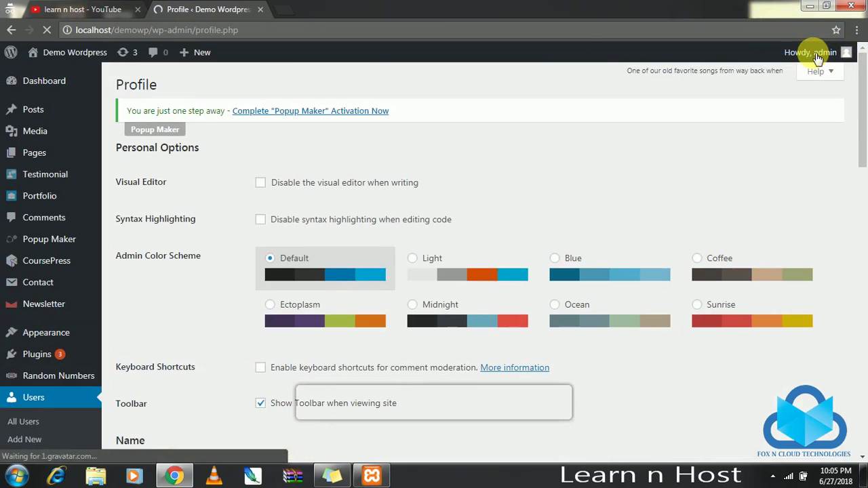
pyautogui.moveTo(71, 52)
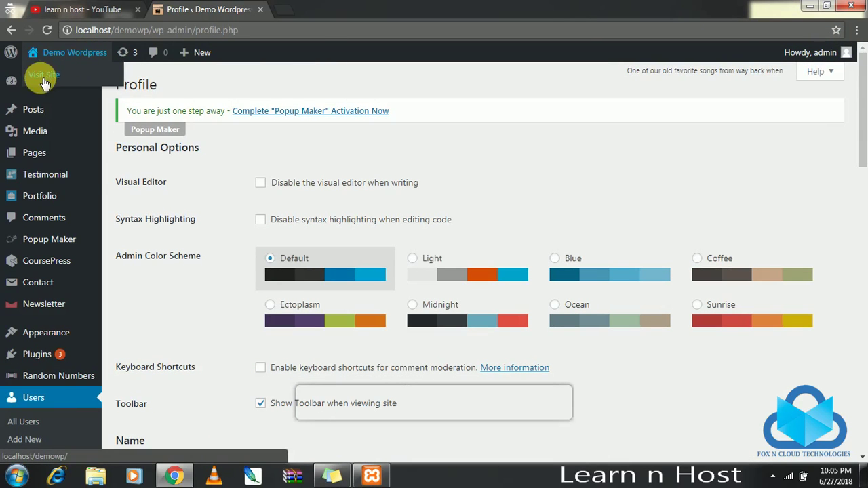
pyautogui.rightClick(52, 78)
pyautogui.click(85, 89)
# Check the live site tab, then return to the Themes screen showing Verso Lite active.
pyautogui.moveTo(47, 333)
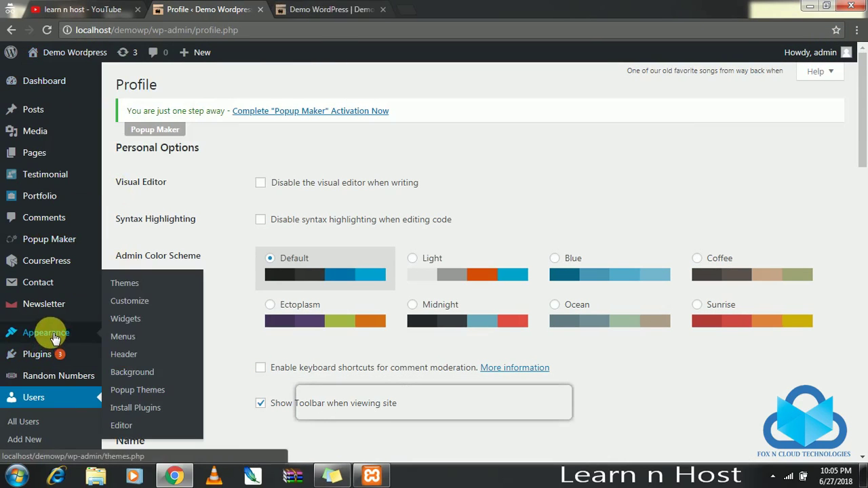
pyautogui.click(134, 290)
pyautogui.hotkey('ctrl', 'Tab')
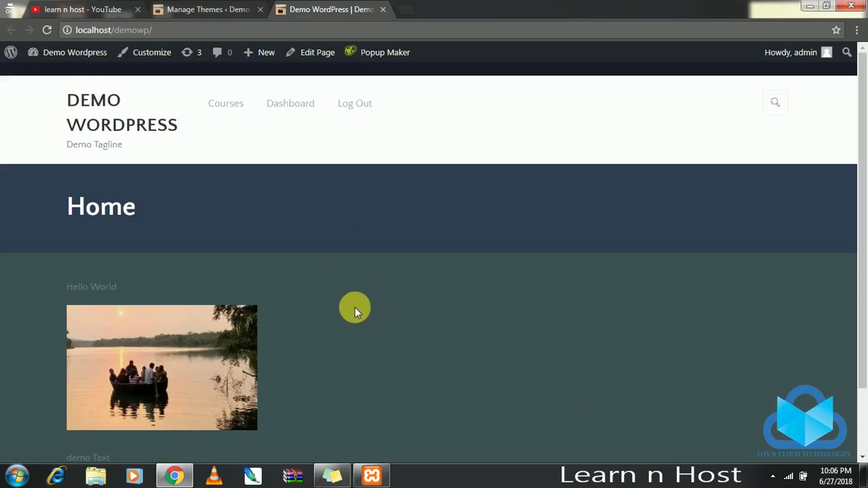
pyautogui.click(224, 9)
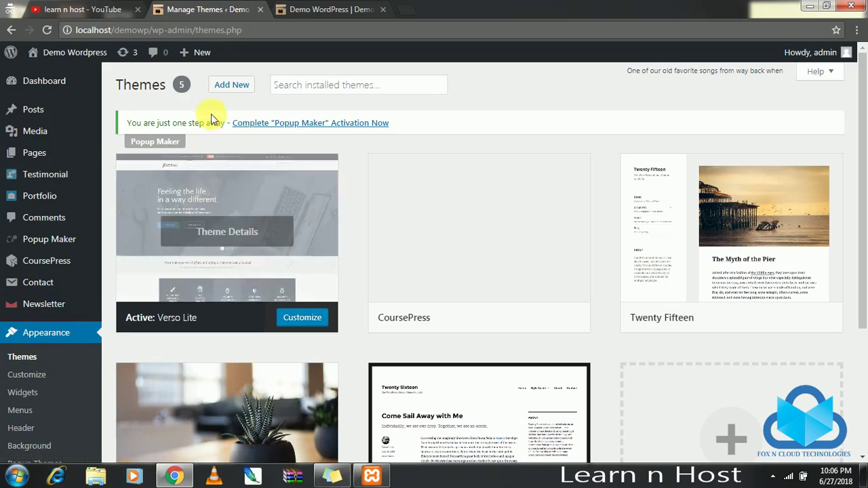
# Under Add New, scroll the Featured themes and install Preschool and Kindergarten.
pyautogui.click(225, 90)
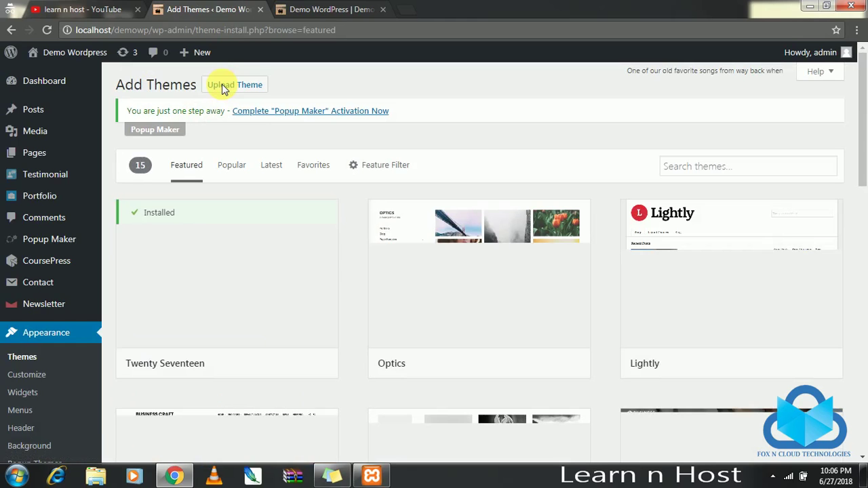
pyautogui.moveTo(474, 246)
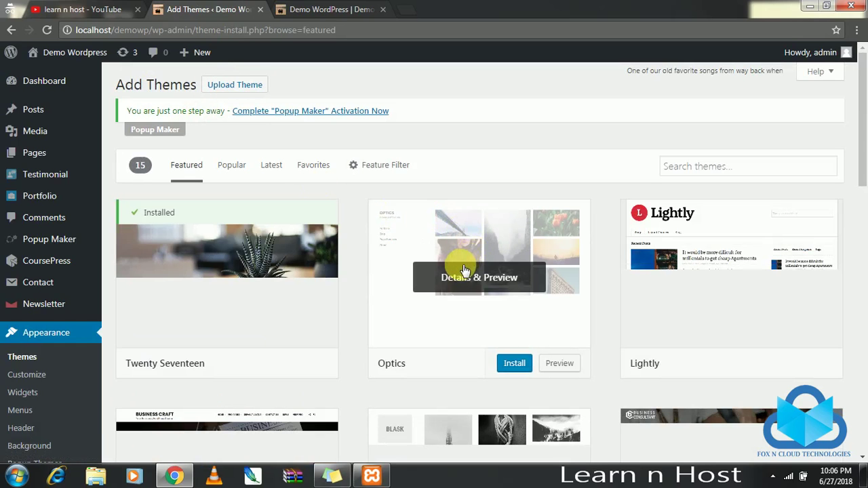
pyautogui.scroll(-3, 470, 266)
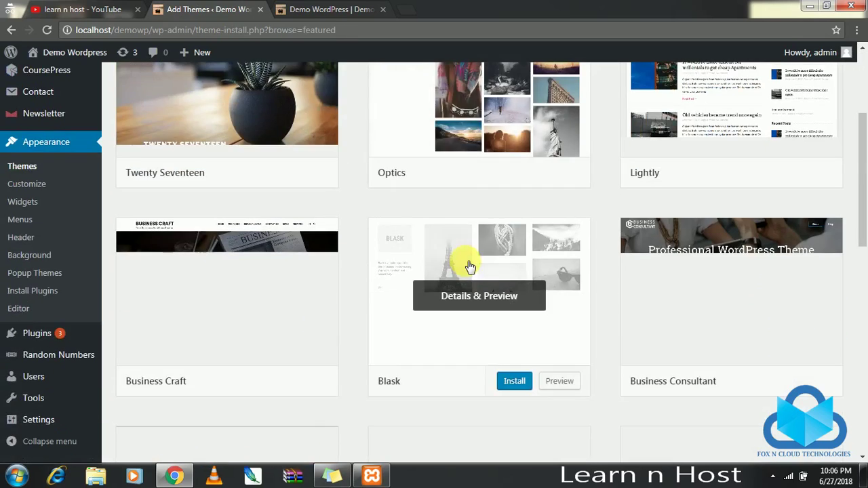
pyautogui.scroll(-2, 470, 267)
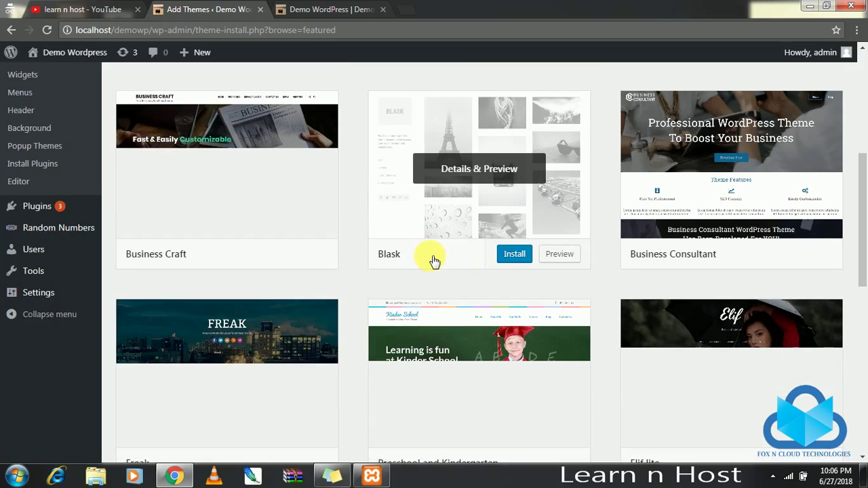
pyautogui.scroll(-1, 434, 259)
pyautogui.scroll(-1, 434, 260)
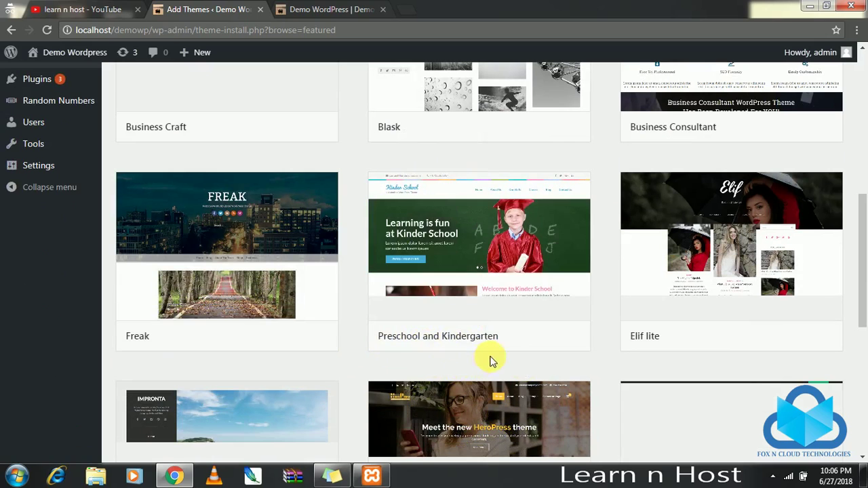
pyautogui.click(514, 337)
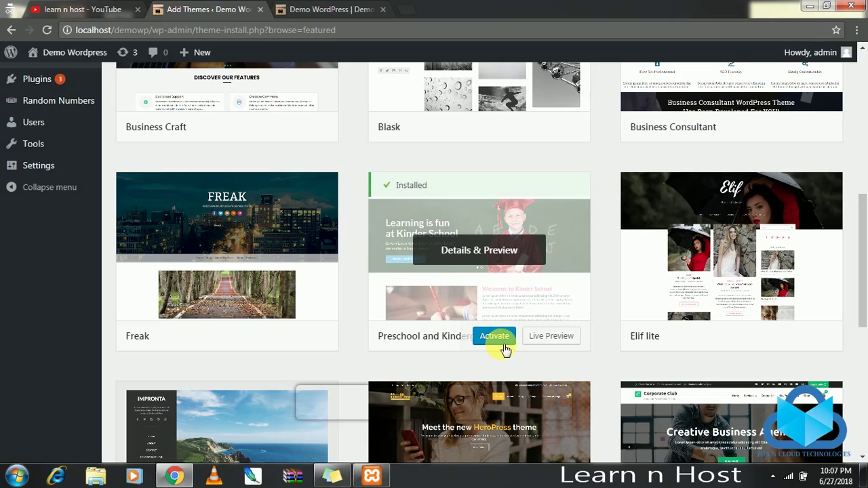
# Activate Preschool and Kindergarten and review the recommended Rara One Click Demo Import plugin details.
pyautogui.click(494, 337)
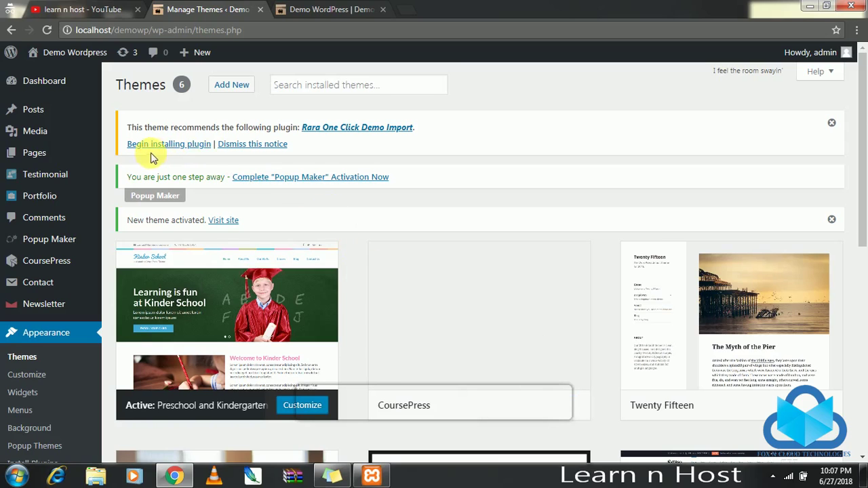
pyautogui.moveTo(128, 128); pyautogui.dragTo(364, 128)
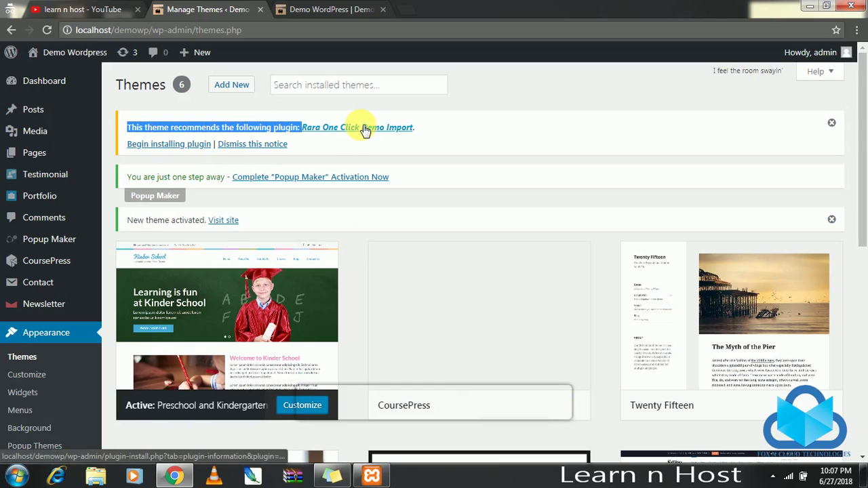
pyautogui.click(355, 126)
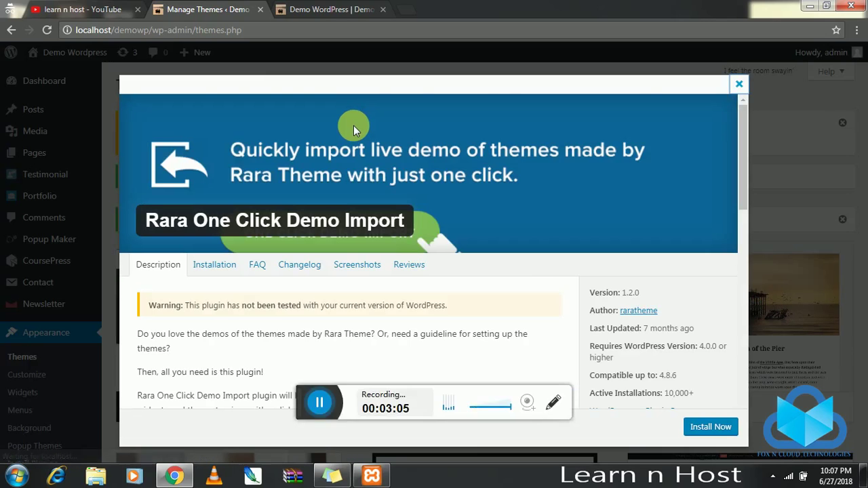
pyautogui.scroll(-7, 450, 276)
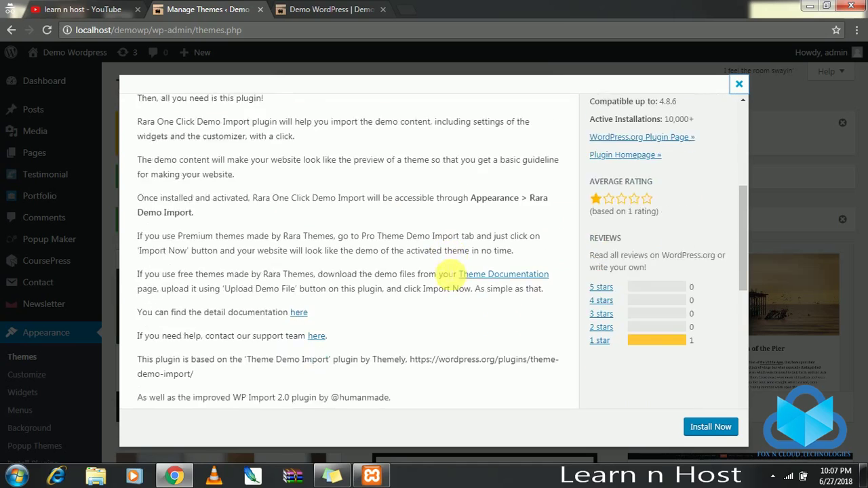
pyautogui.click(710, 427)
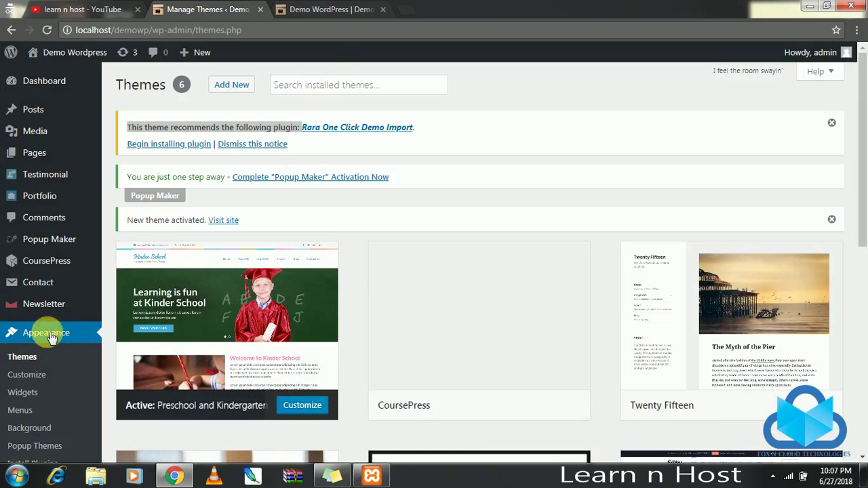
# On Installed Plugins, review the RARA One Click Demo Import plugin details.
pyautogui.scroll(-5, 61, 319)
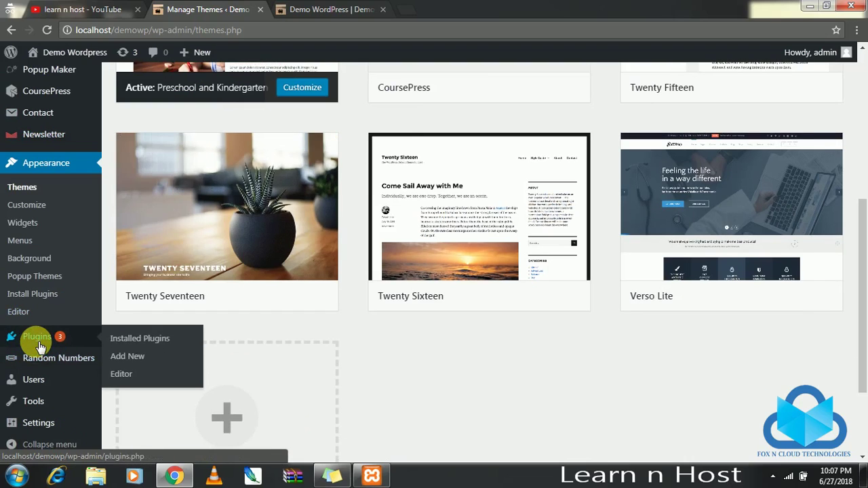
pyautogui.click(41, 345)
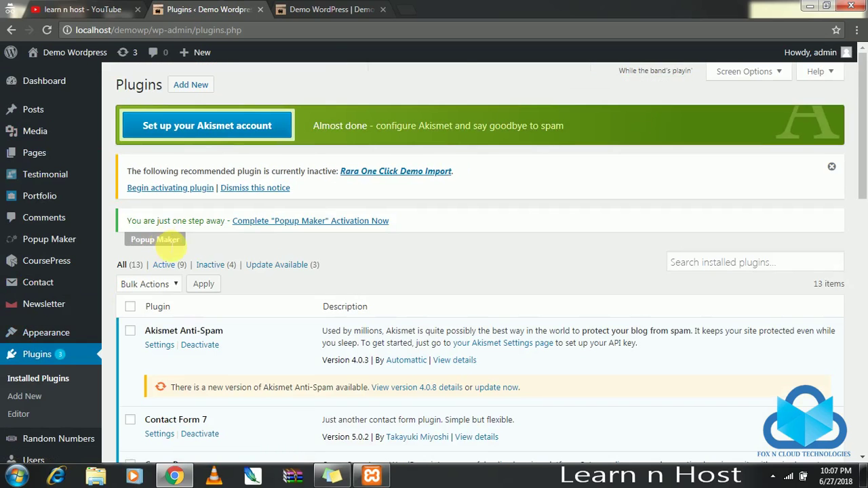
pyautogui.scroll(-2, 180, 244)
pyautogui.scroll(-8, 198, 285)
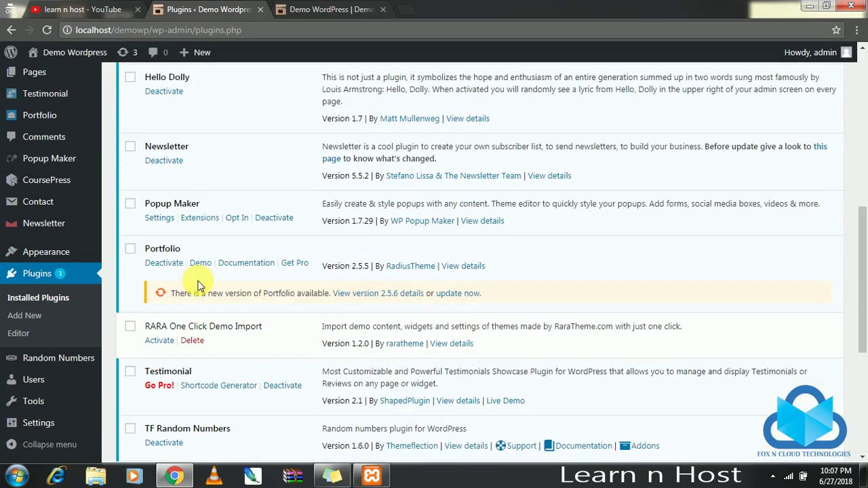
pyautogui.scroll(-3, 198, 285)
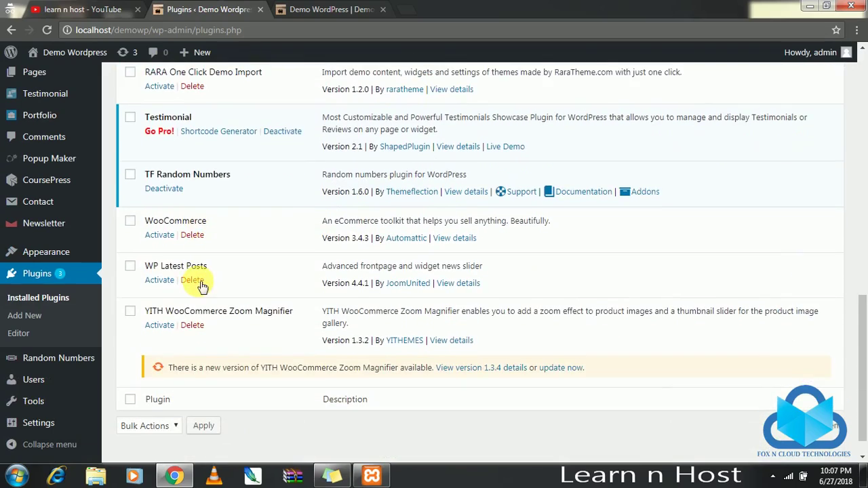
pyautogui.scroll(5, 198, 285)
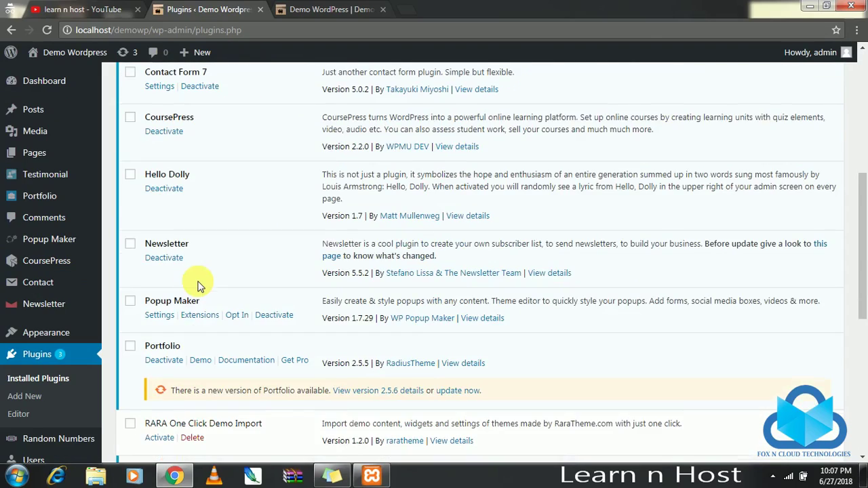
pyautogui.scroll(5, 198, 285)
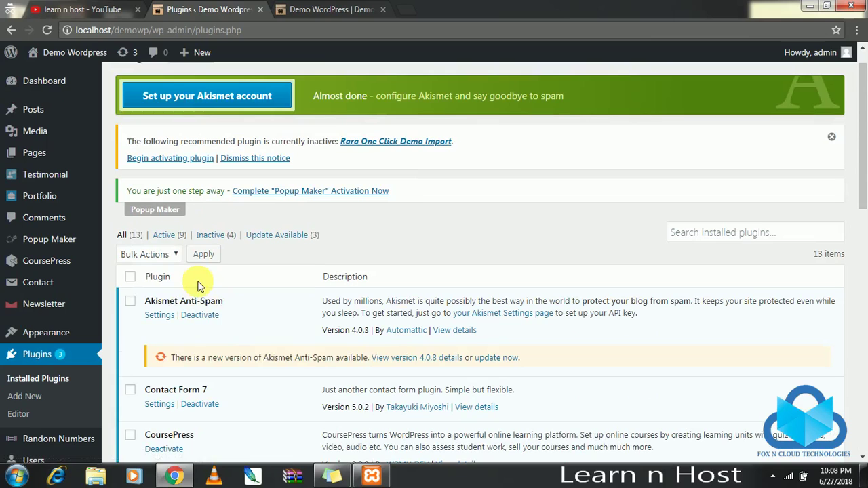
pyautogui.click(382, 142)
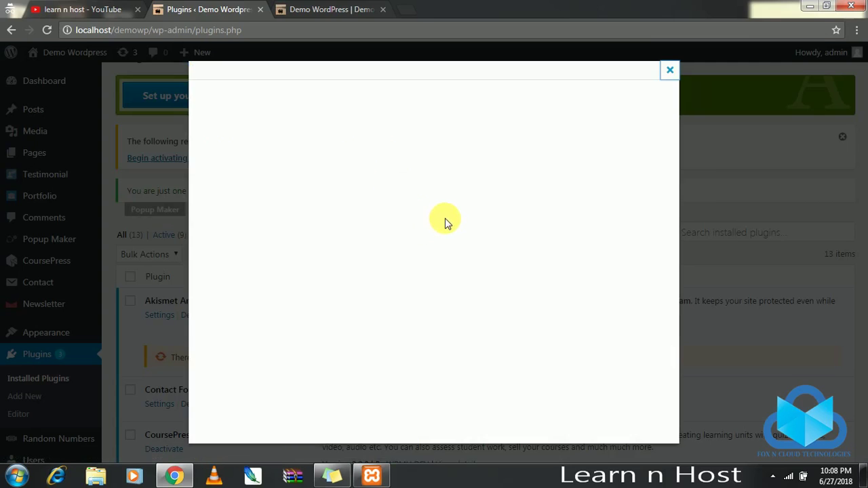
pyautogui.scroll(-10, 390, 300)
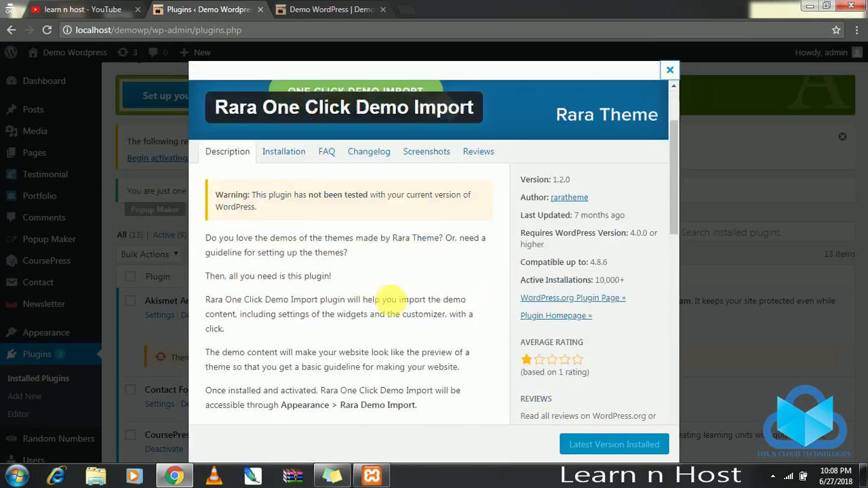
pyautogui.scroll(-4, 392, 298)
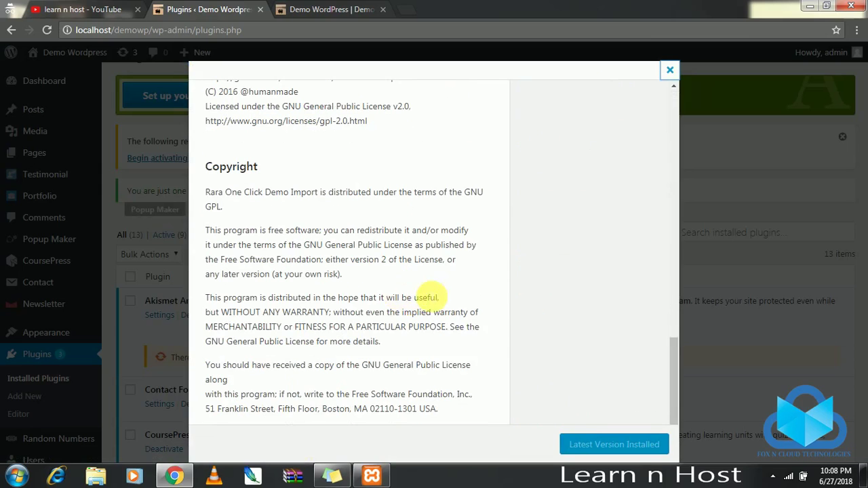
pyautogui.click(671, 69)
# Activate RARA One Click Demo Import, bringing active plugins to 10 of 13.
pyautogui.scroll(-3, 339, 216)
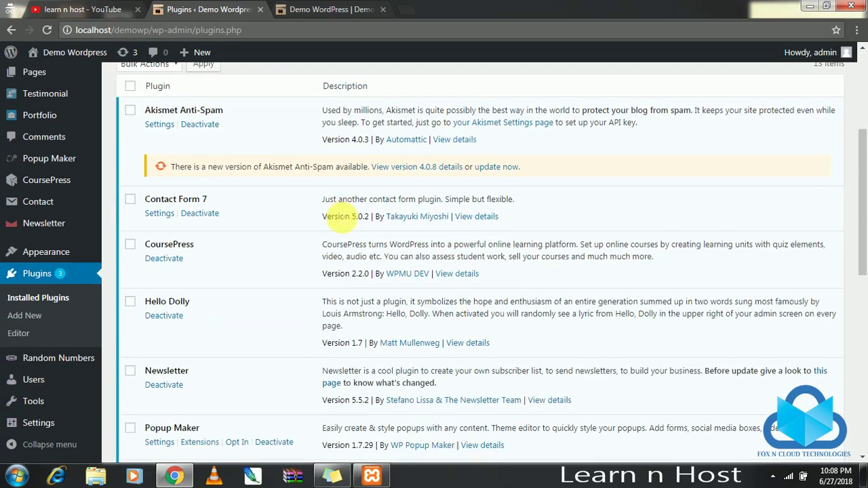
pyautogui.scroll(-3, 342, 210)
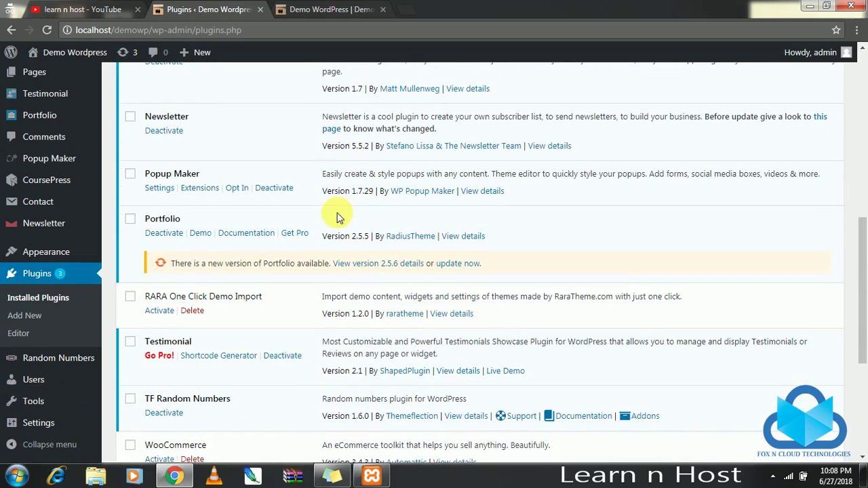
pyautogui.click(159, 312)
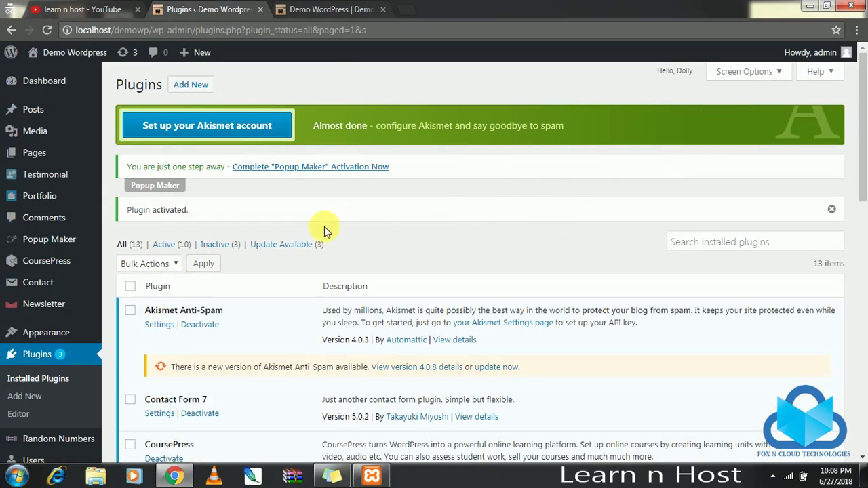
pyautogui.moveTo(198, 210); pyautogui.dragTo(124, 215)
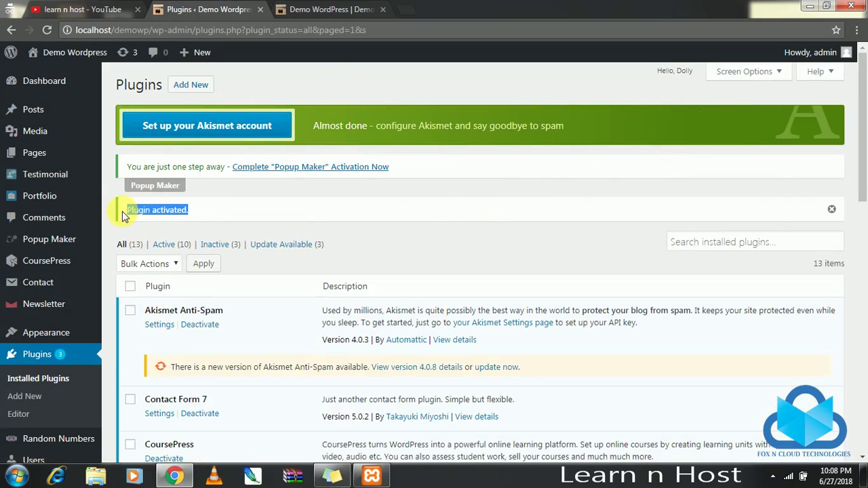
# Reload the live Demo Wordpress tab and scroll through the Preschool and Kindergarten layout.
pyautogui.click(343, 7)
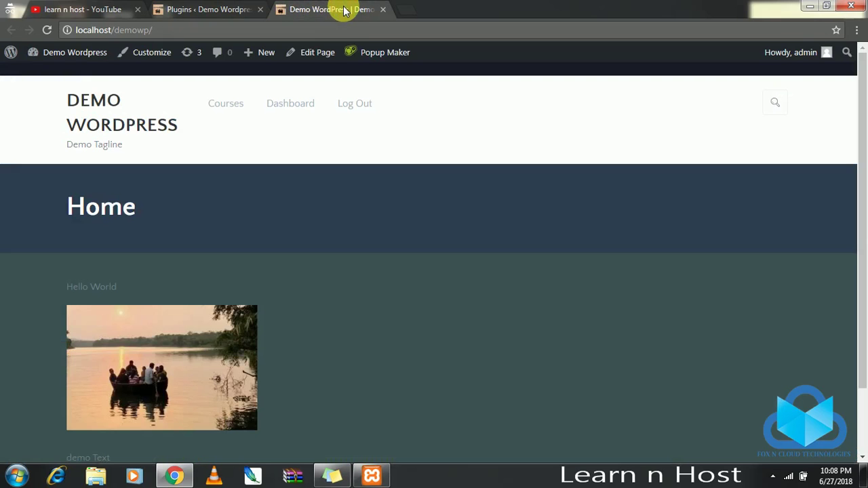
pyautogui.press('F5')
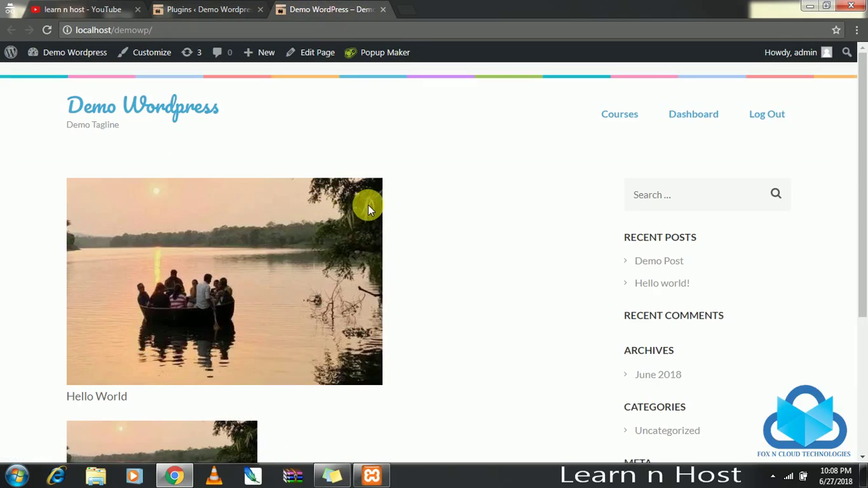
pyautogui.scroll(-1, 861, 183)
pyautogui.scroll(1, 861, 180)
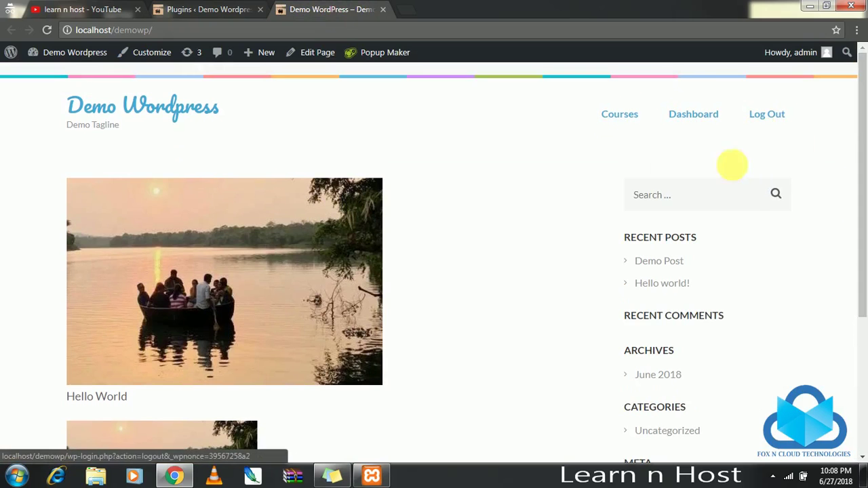
pyautogui.scroll(-3, 719, 238)
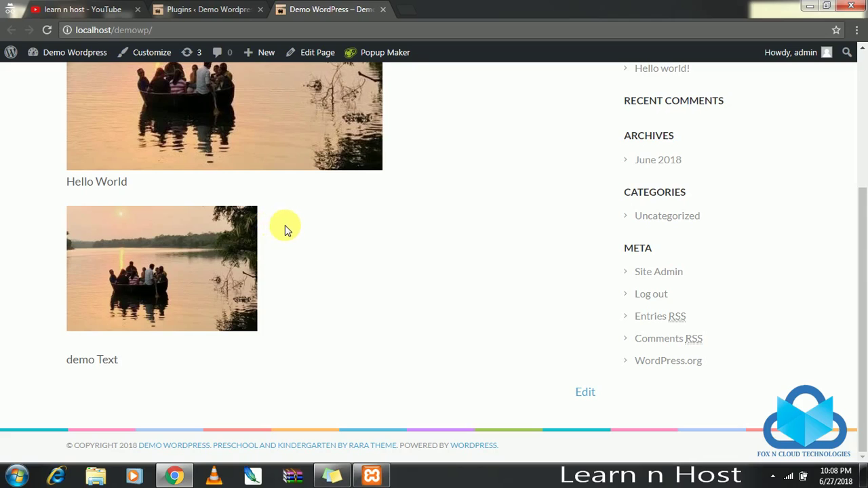
pyautogui.scroll(3, 289, 224)
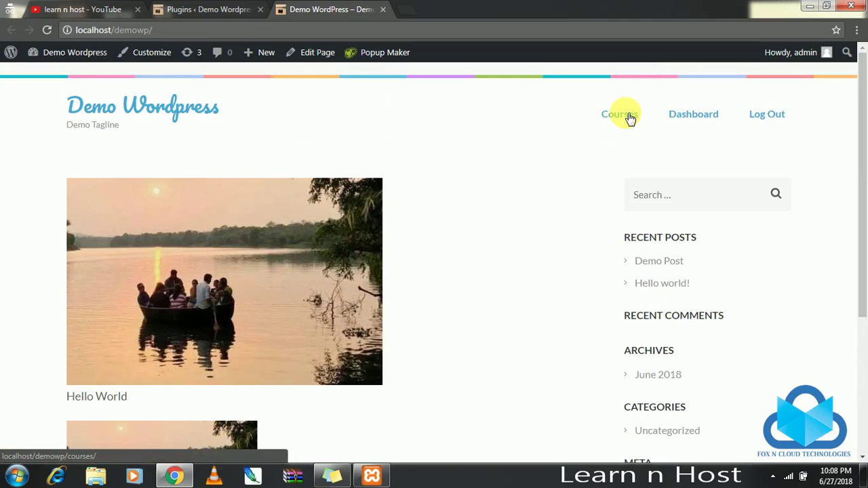
# Back in the admin tab, start a new page from Pages > All Pages.
pyautogui.click(224, 10)
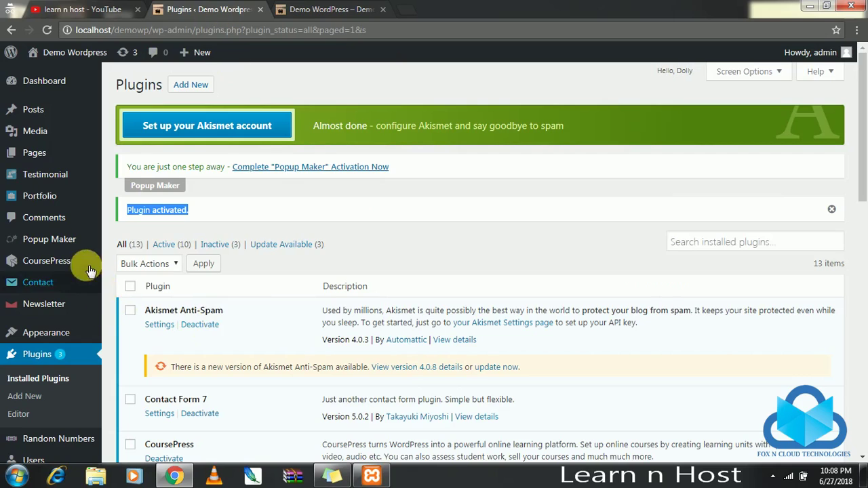
pyautogui.moveTo(53, 155)
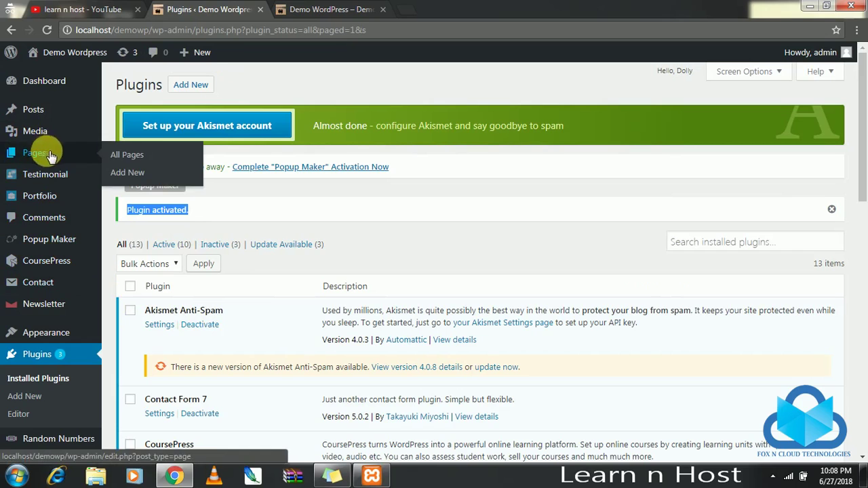
pyautogui.click(130, 156)
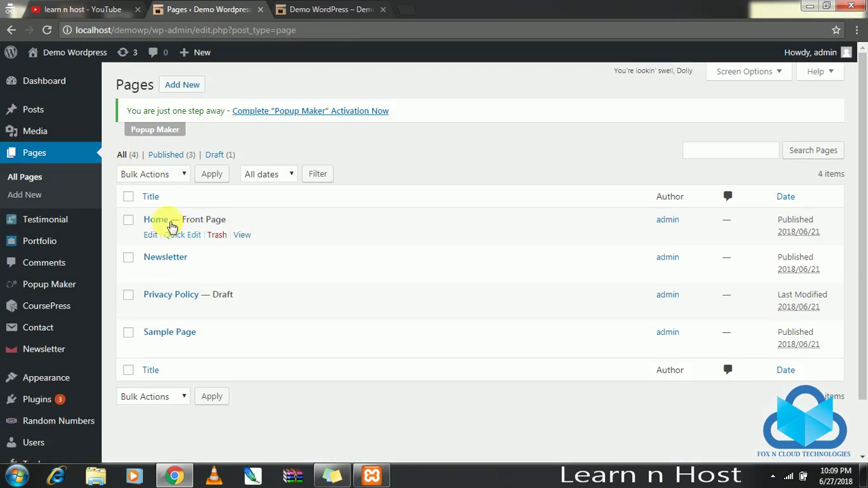
pyautogui.click(189, 88)
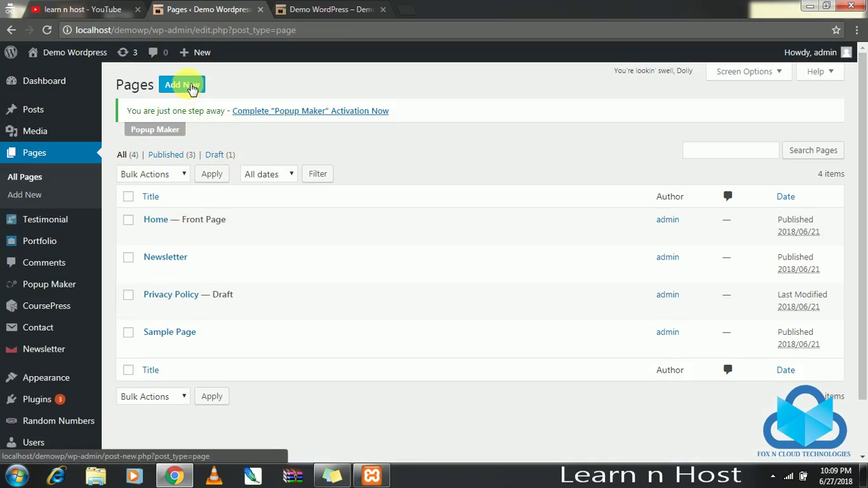
# Title the page 'About Us' and write 'About college' and 'information' in the body.
pyautogui.click(213, 149)
pyautogui.click(215, 165)
pyautogui.write('About Us')
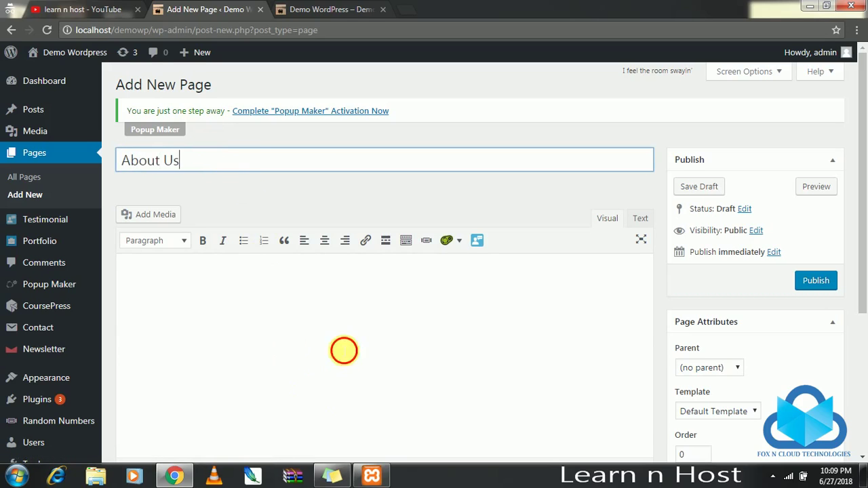
pyautogui.click(344, 350)
pyautogui.write('About XC')
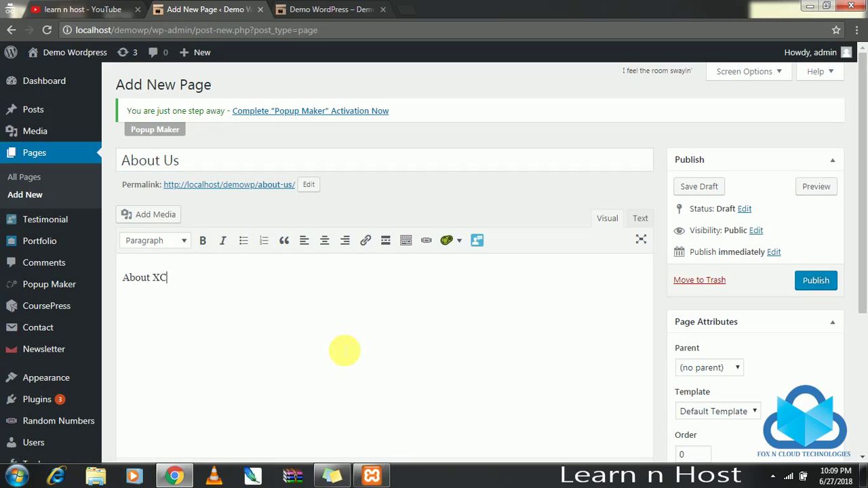
pyautogui.press('BackSpace')
pyautogui.press('BackSpace')
pyautogui.write('college')
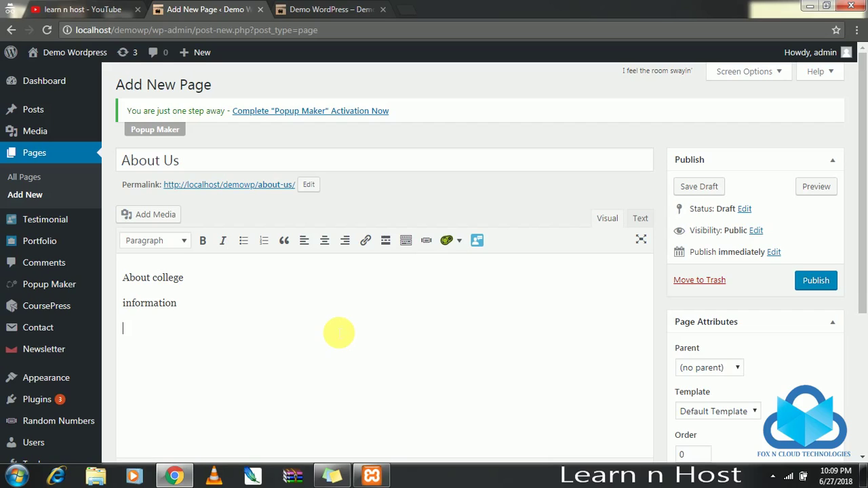
pyautogui.scroll(-3, 338, 333)
pyautogui.scroll(2, 279, 272)
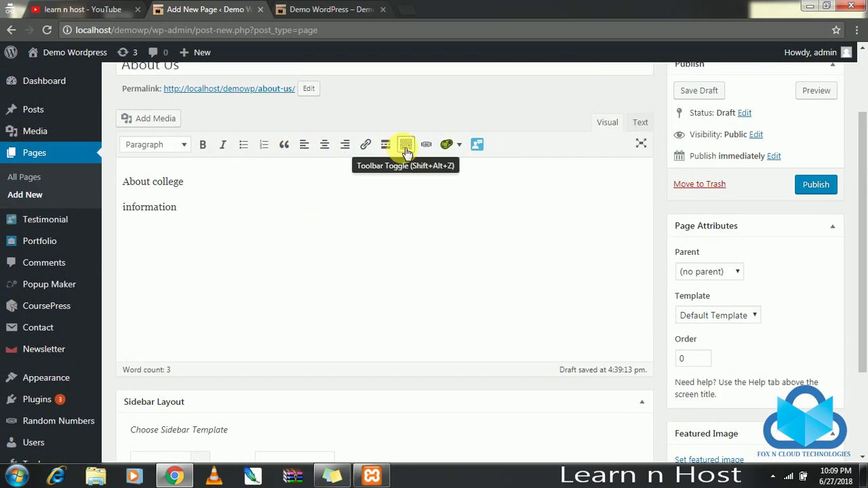
# Upload images (2).jpg through Add Media.
pyautogui.click(160, 120)
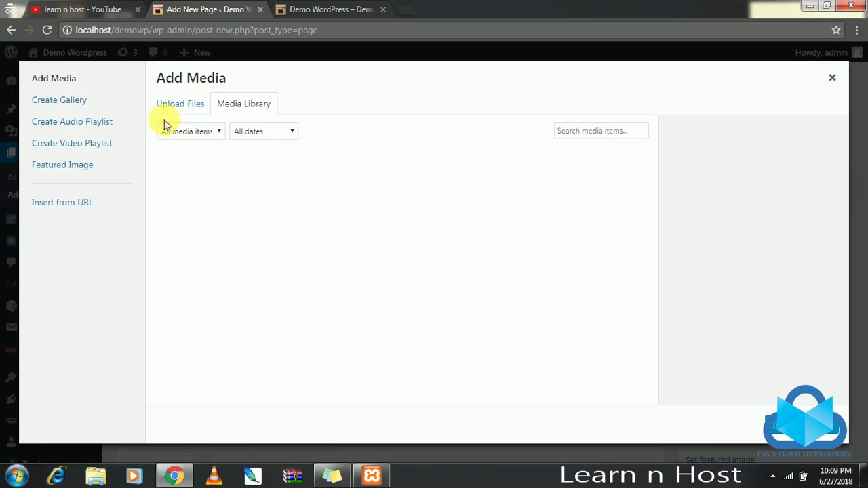
pyautogui.click(190, 103)
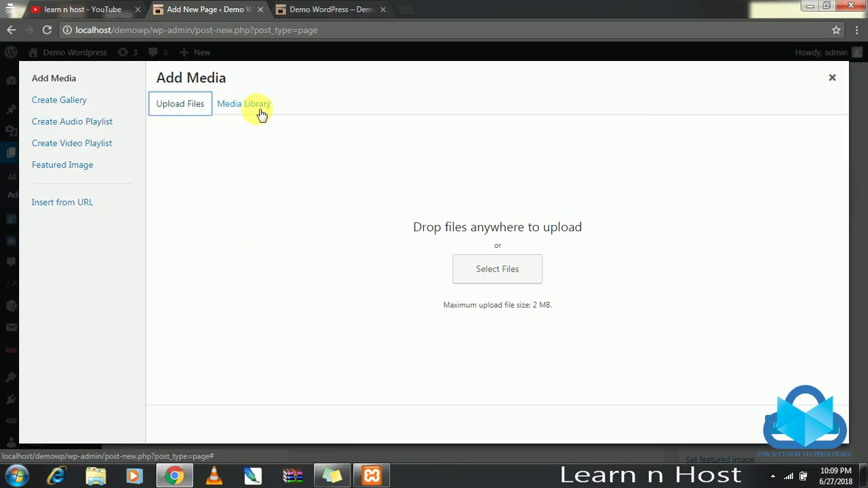
pyautogui.click(261, 112)
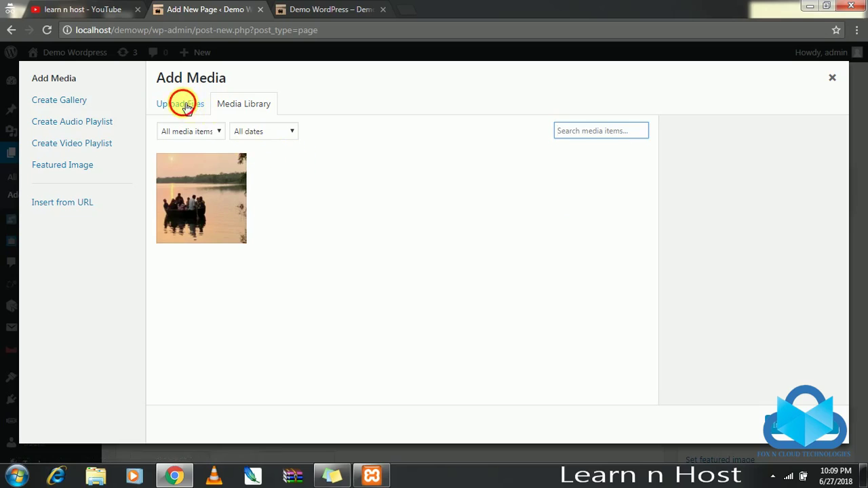
pyautogui.click(188, 108)
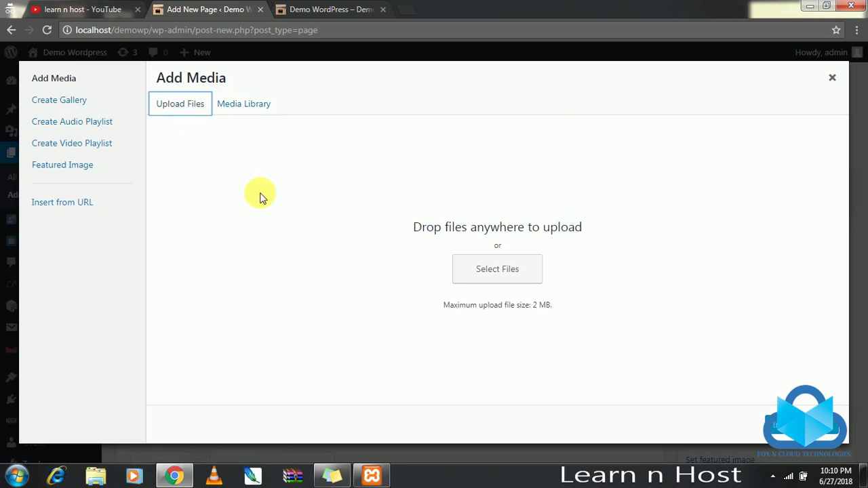
pyautogui.click(504, 268)
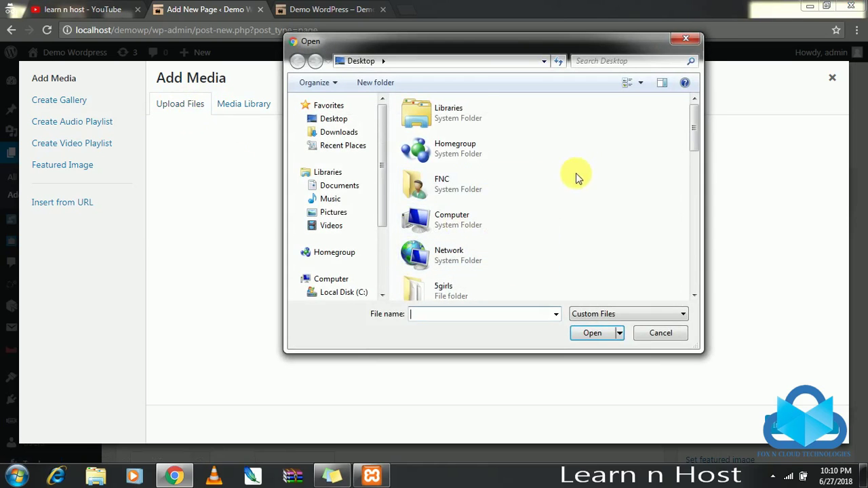
pyautogui.scroll(-5, 576, 173)
pyautogui.click(465, 102)
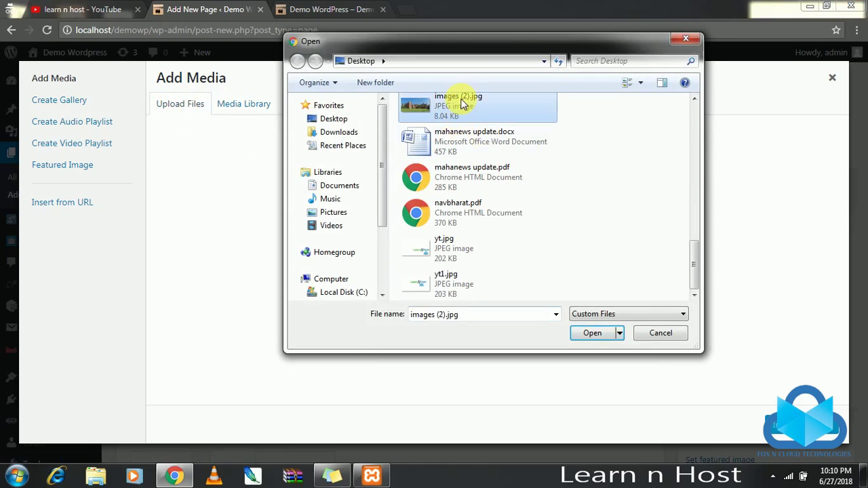
pyautogui.click(594, 334)
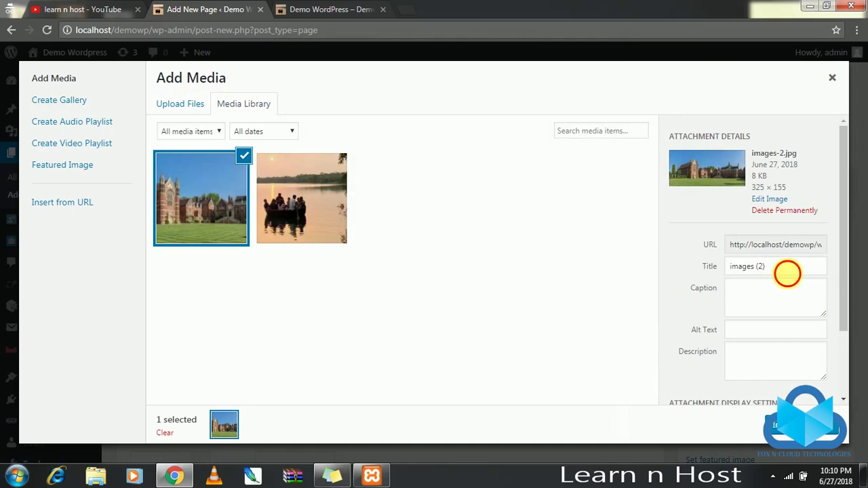
# Retitle the uploaded image 'College' and insert it into the page.
pyautogui.moveTo(785, 268); pyautogui.dragTo(698, 267)
pyautogui.write('College')
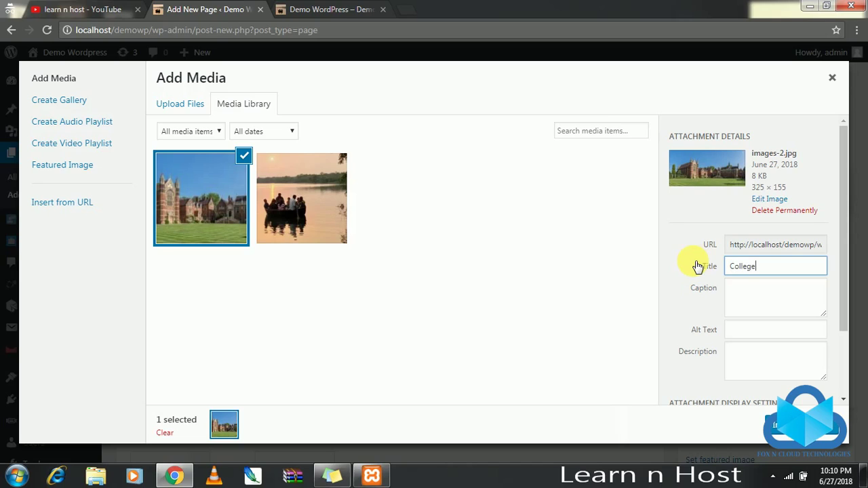
pyautogui.press('Tab')
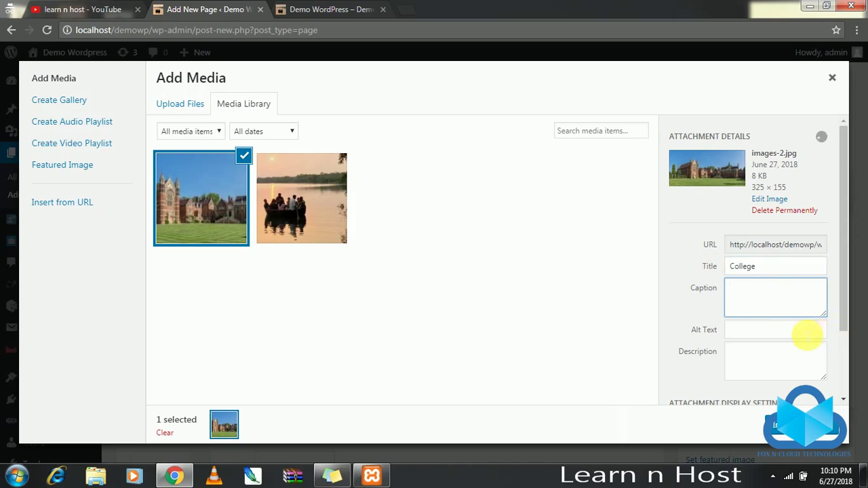
pyautogui.click(760, 363)
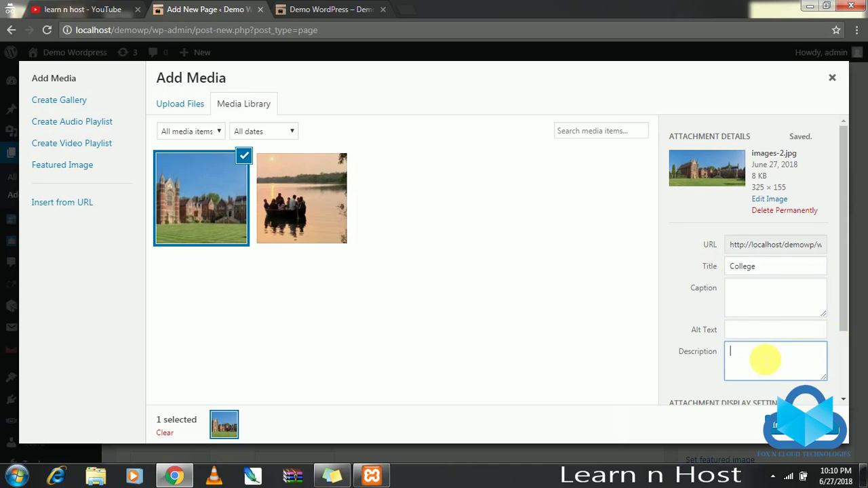
pyautogui.click(779, 426)
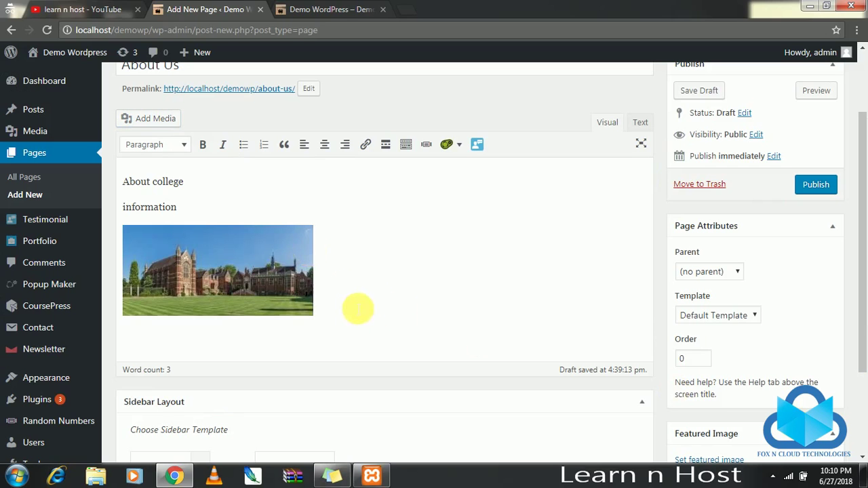
# Add the details and Name lines below the college image.
pyautogui.press('Return')
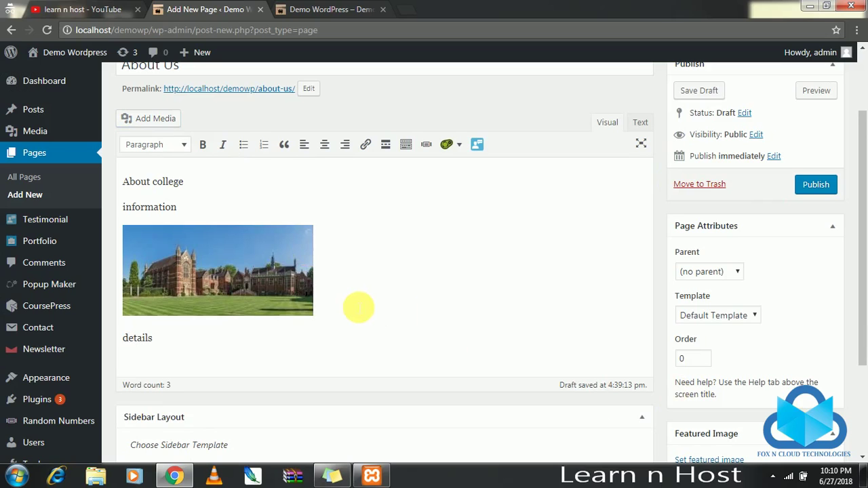
pyautogui.press('Return')
pyautogui.write('Name')
pyautogui.press('Return')
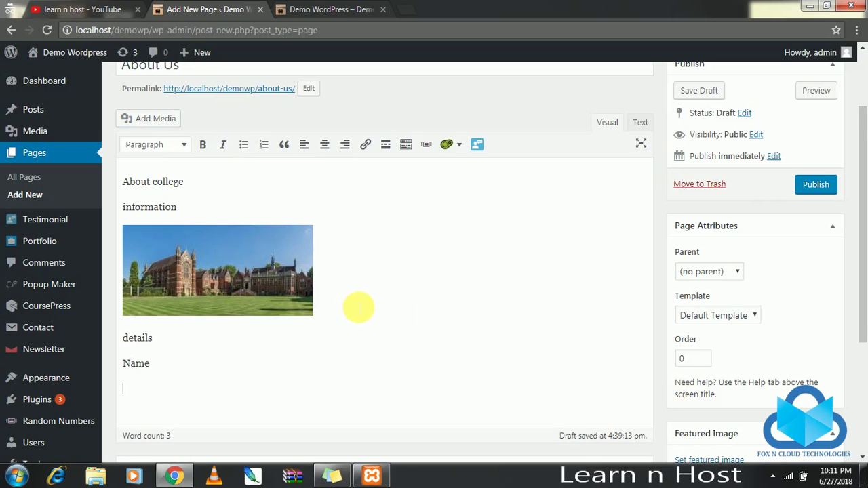
pyautogui.press('BackSpace')
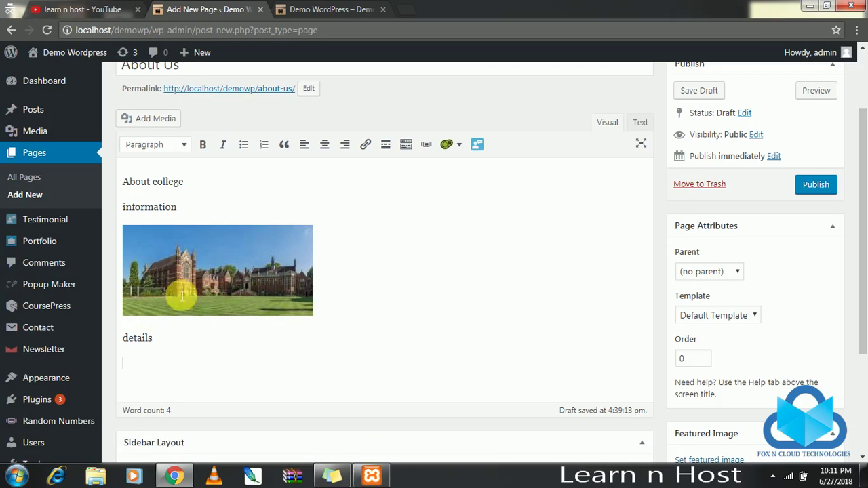
# Format the 'About college' text as Heading 1.
pyautogui.moveTo(189, 192); pyautogui.dragTo(87, 181)
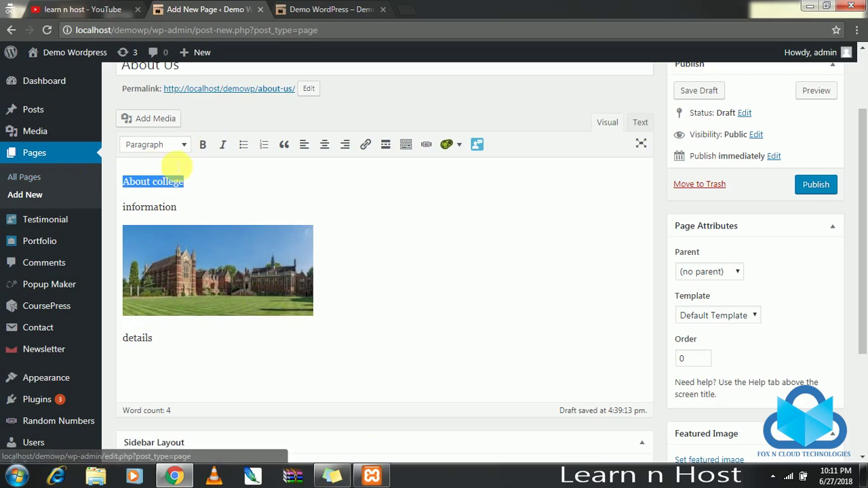
pyautogui.click(185, 149)
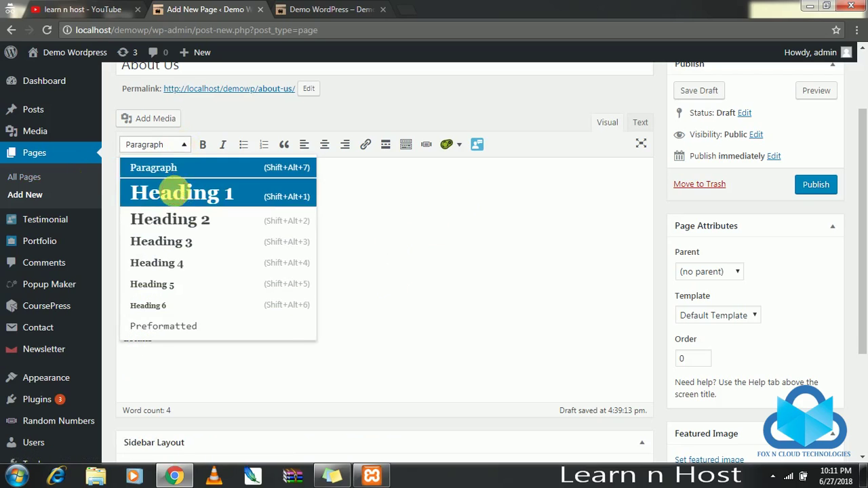
pyautogui.click(174, 193)
pyautogui.click(264, 193)
# Copy the word 'information' and paste it three times to lengthen the paragraph.
pyautogui.moveTo(194, 233); pyautogui.dragTo(91, 227)
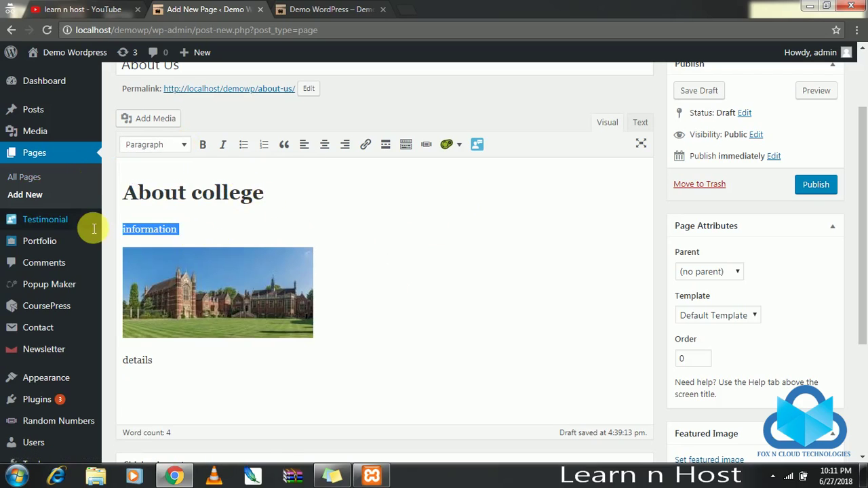
pyautogui.moveTo(91, 224)
pyautogui.hotkey('ctrl', 'c')
pyautogui.click(252, 232)
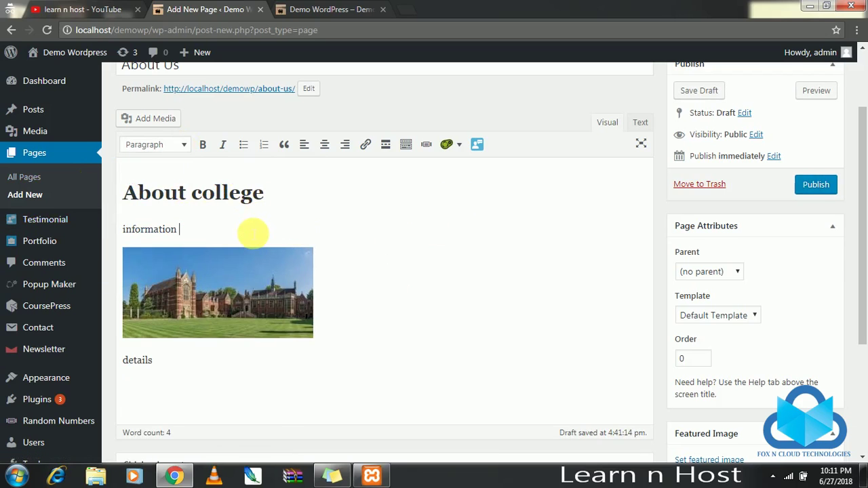
pyautogui.hotkey('ctrl', 'v')
pyautogui.hotkey('ctrl', 'v')
pyautogui.hotkey('ctrl', 'v')
pyautogui.hotkey('ctrl', 'v')
pyautogui.hotkey('ctrl', 'v')
pyautogui.hotkey('ctrl', 'v')
pyautogui.hotkey('ctrl', 'v')
pyautogui.hotkey('ctrl', 'v')
pyautogui.hotkey('ctrl', 'v')
pyautogui.hotkey('ctrl', 'v')
pyautogui.hotkey('ctrl', 'v')
pyautogui.hotkey('ctrl', 'v')
pyautogui.hotkey('ctrl', 'v')
pyautogui.hotkey('ctrl', 'v')
pyautogui.hotkey('ctrl', 'v')
pyautogui.hotkey('ctrl', 'v')
pyautogui.hotkey('ctrl', 'v')
pyautogui.hotkey('ctrl', 'v')
pyautogui.hotkey('ctrl', 'v')
pyautogui.hotkey('ctrl', 'v')
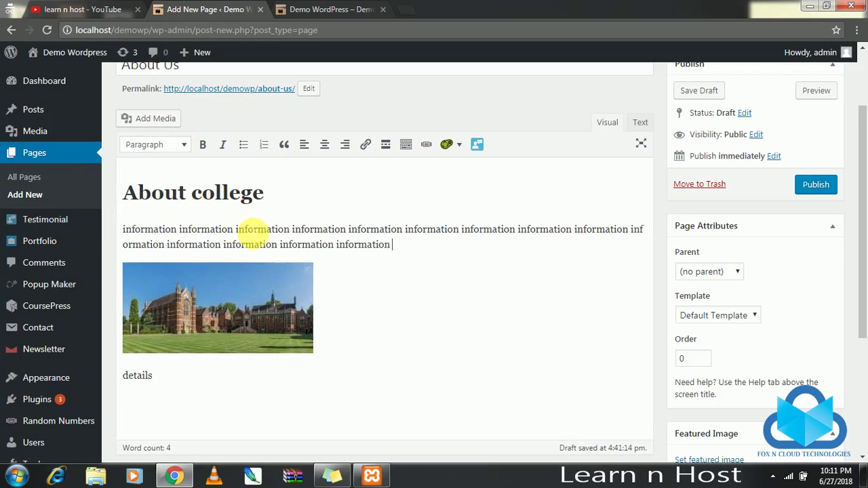
pyautogui.hotkey('ctrl', 'v')
pyautogui.hotkey('ctrl', 'v')
pyautogui.hotkey('ctrl', 'v')
pyautogui.hotkey('ctrl', 'v')
pyautogui.hotkey('ctrl', 'v')
pyautogui.hotkey('ctrl', 'v')
pyautogui.hotkey('ctrl', 'v')
pyautogui.hotkey('ctrl', 'v')
pyautogui.hotkey('ctrl', 'v')
pyautogui.hotkey('ctrl', 'v')
pyautogui.hotkey('ctrl', 'v')
pyautogui.hotkey('ctrl', 'v')
pyautogui.hotkey('ctrl', 'v')
pyautogui.hotkey('ctrl', 'v')
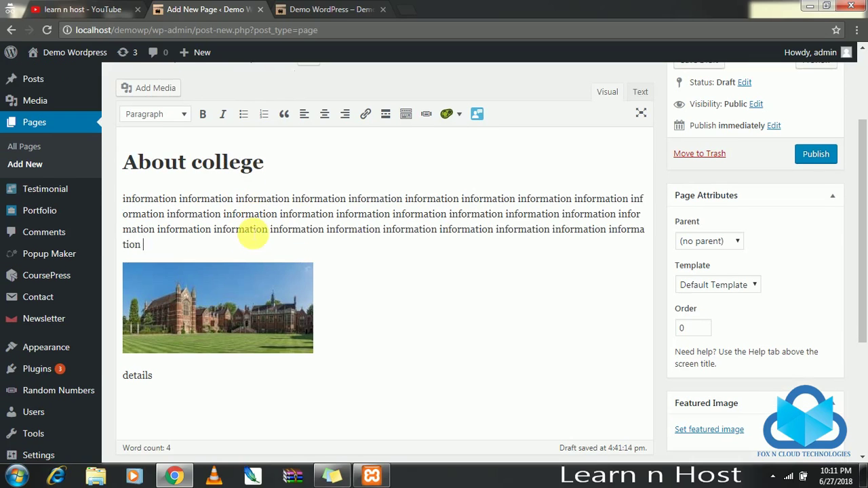
pyautogui.hotkey('ctrl', 'v')
pyautogui.hotkey('ctrl', 'v')
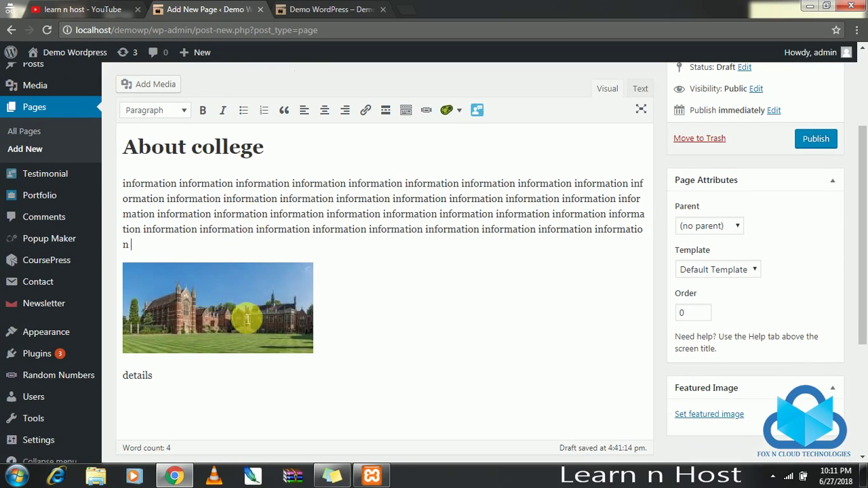
# Right-align the college image.
pyautogui.click(251, 307)
pyautogui.click(345, 109)
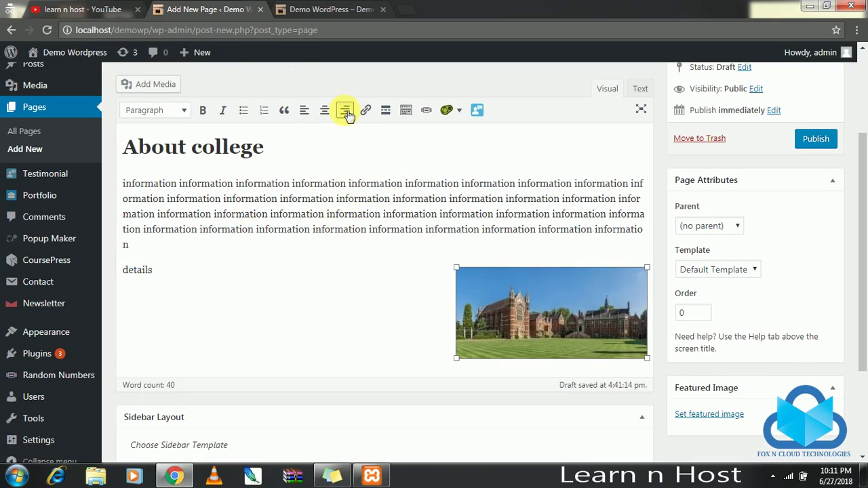
pyautogui.click(164, 259)
# Paste one more copy of 'information' at the paragraph end.
pyautogui.click(184, 246)
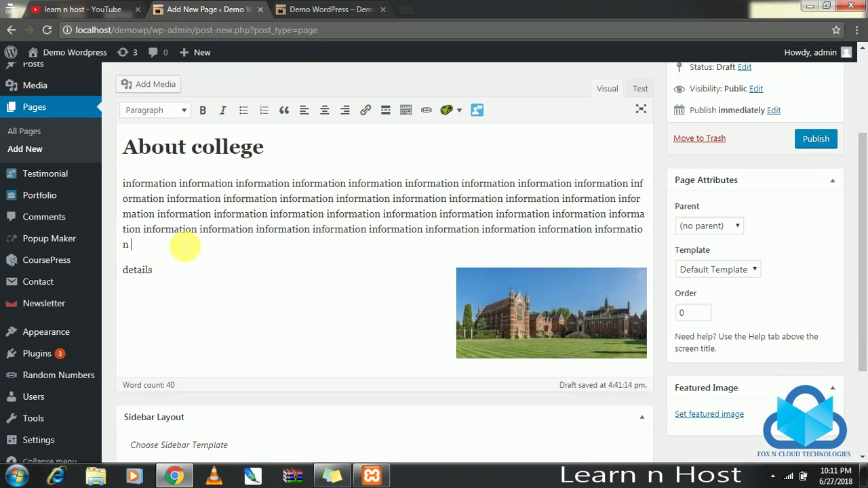
pyautogui.hotkey('ctrl', 'v')
pyautogui.hotkey('ctrl', 'v')
pyautogui.hotkey('ctrl', 'v')
pyautogui.hotkey('ctrl', 'v')
pyautogui.hotkey('ctrl', 'v')
pyautogui.click(194, 272)
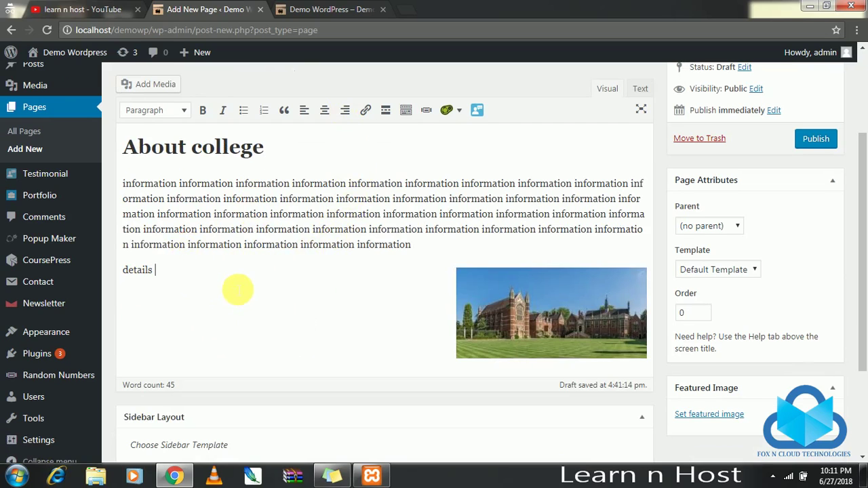
pyautogui.scroll(-2, 234, 288)
pyautogui.scroll(4, 244, 243)
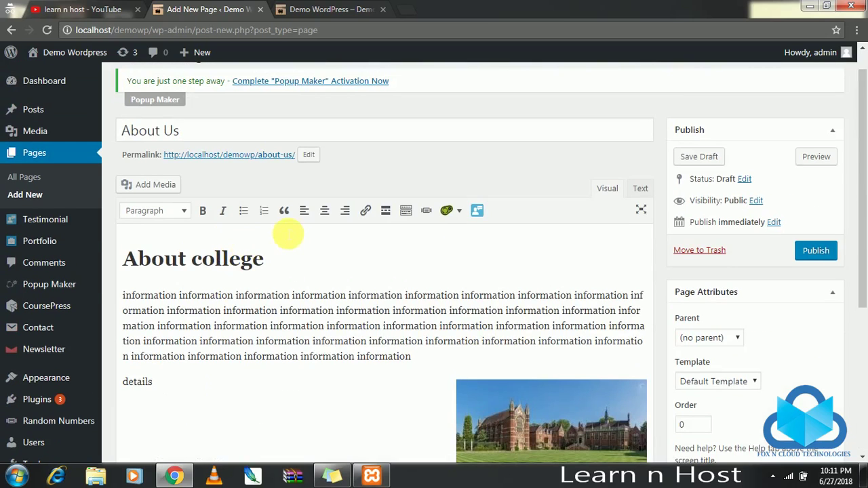
# Set the college photo from the media library as the page's featured image.
pyautogui.scroll(-3, 304, 234)
pyautogui.scroll(1, 305, 234)
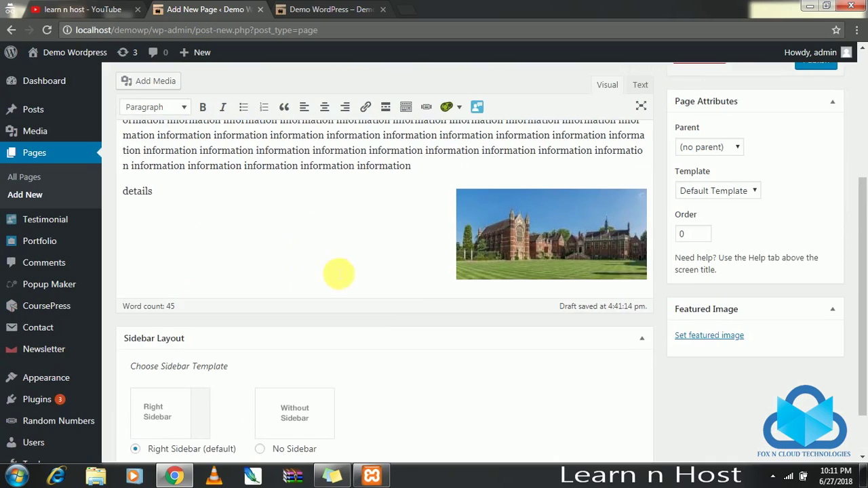
pyautogui.scroll(-1, 339, 271)
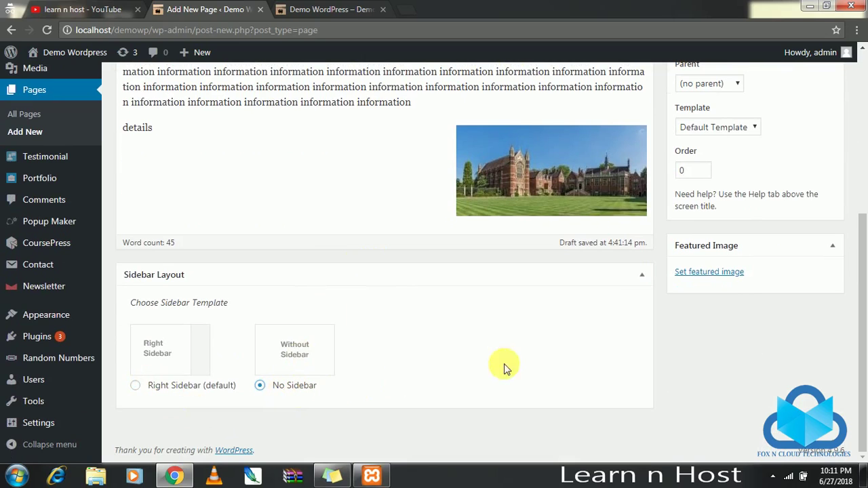
pyautogui.click(720, 272)
pyautogui.click(82, 202)
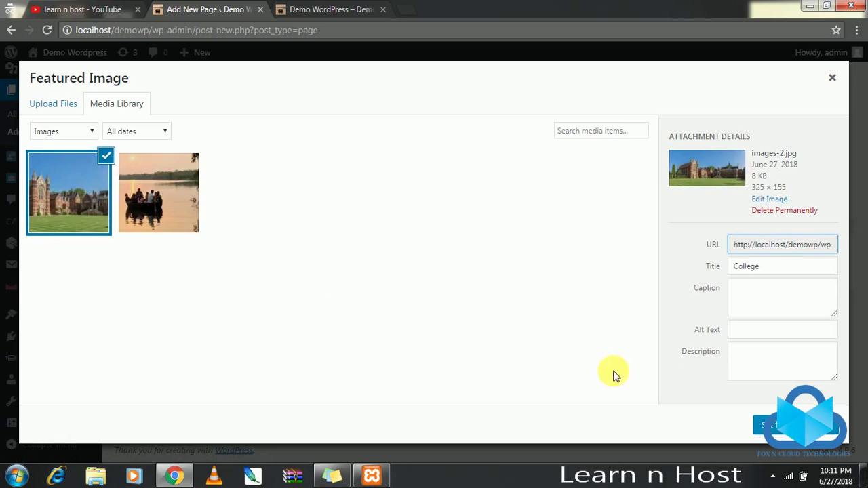
pyautogui.click(761, 424)
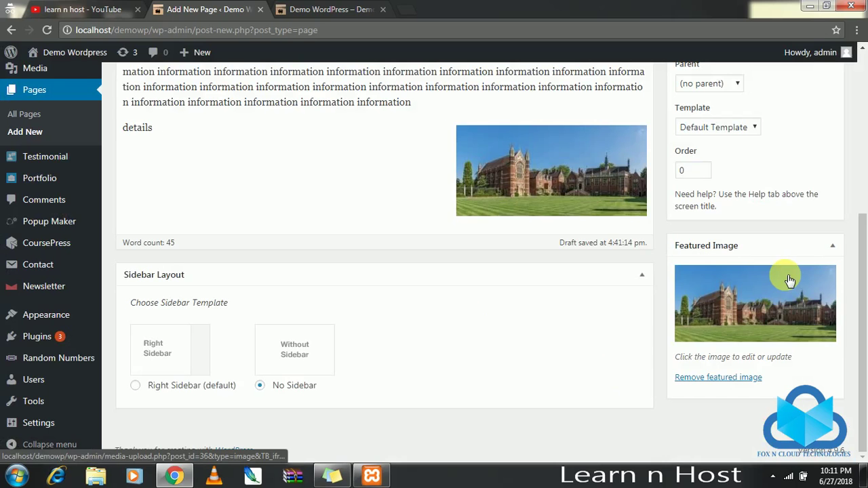
# Publish the About Us page.
pyautogui.scroll(4, 789, 272)
pyautogui.click(815, 280)
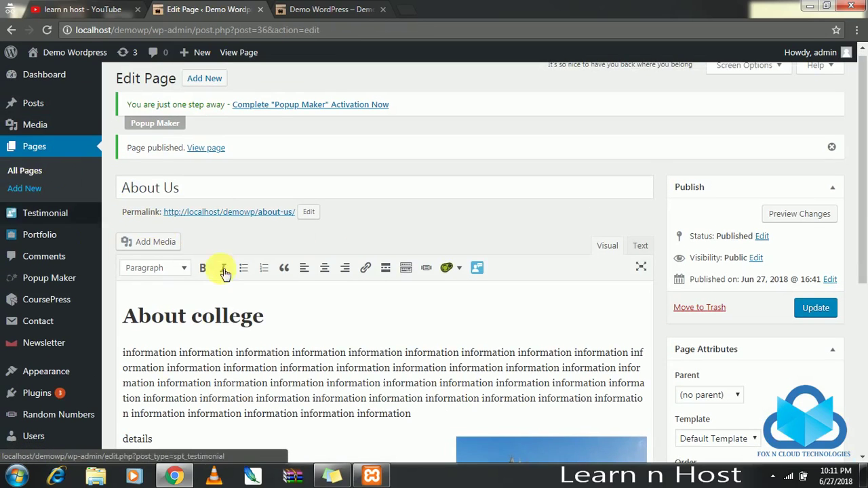
pyautogui.scroll(-5, 203, 261)
pyautogui.scroll(5, 136, 217)
# Start a new page titled Contact Us with 'Contact Information' in the body.
pyautogui.click(23, 195)
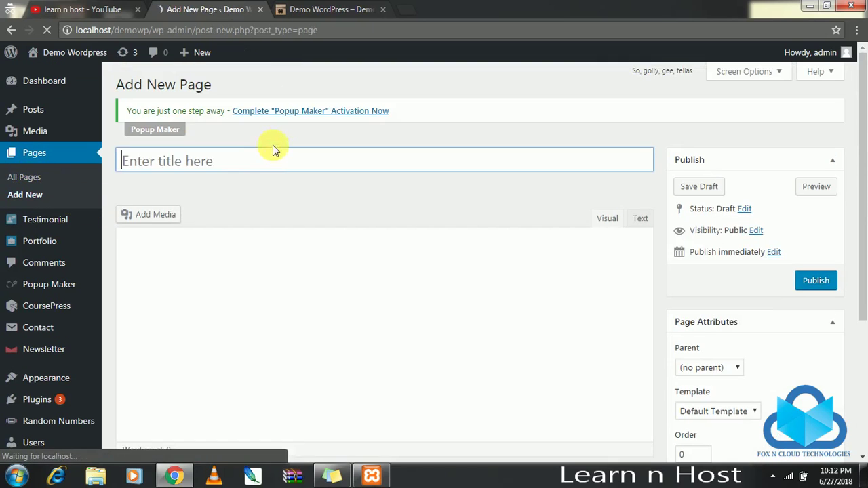
pyautogui.write('Contact Us')
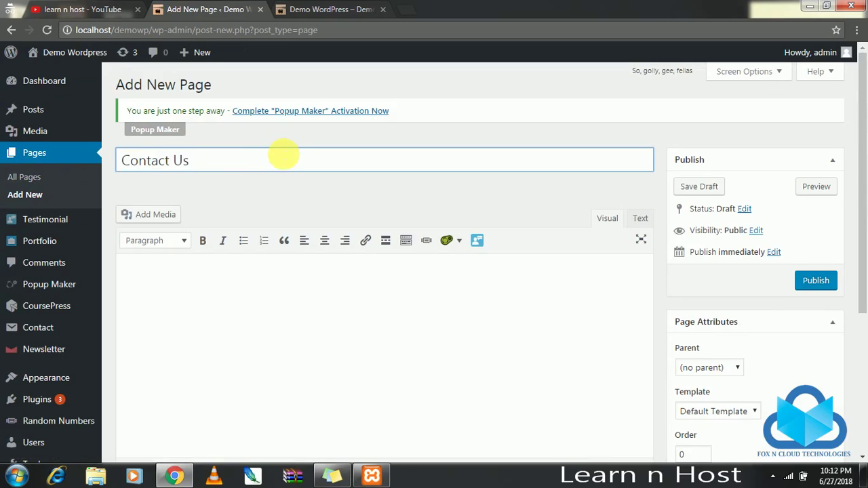
pyautogui.click(224, 271)
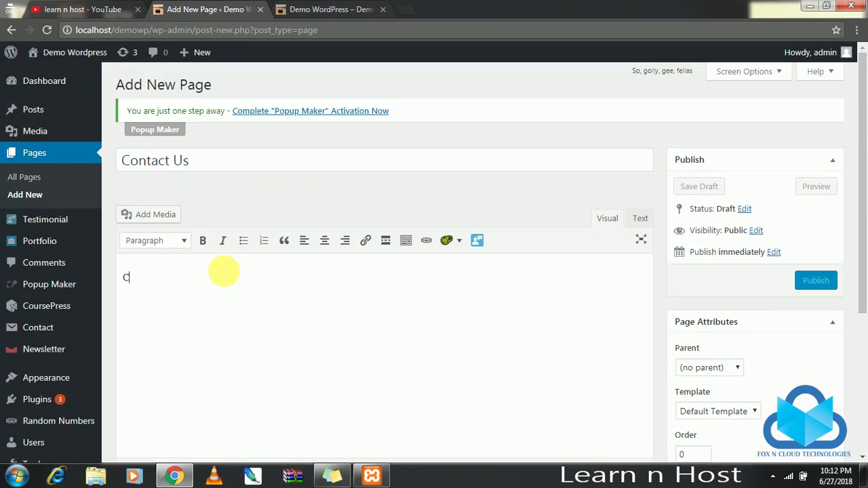
pyautogui.write('Contact')
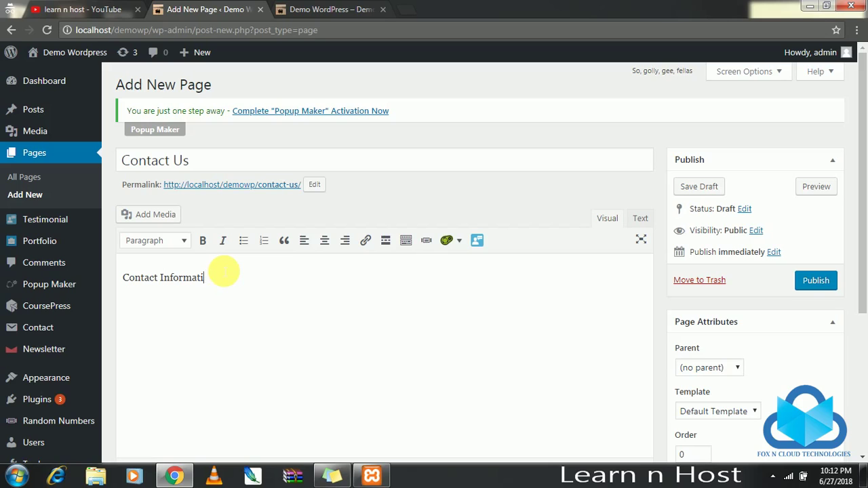
pyautogui.write('Information')
# Make 'Contact Information' a Heading 1 and add the address, number and email lines.
pyautogui.moveTo(224, 277); pyautogui.dragTo(61, 264)
pyautogui.click(175, 245)
pyautogui.click(165, 288)
pyautogui.click(389, 298)
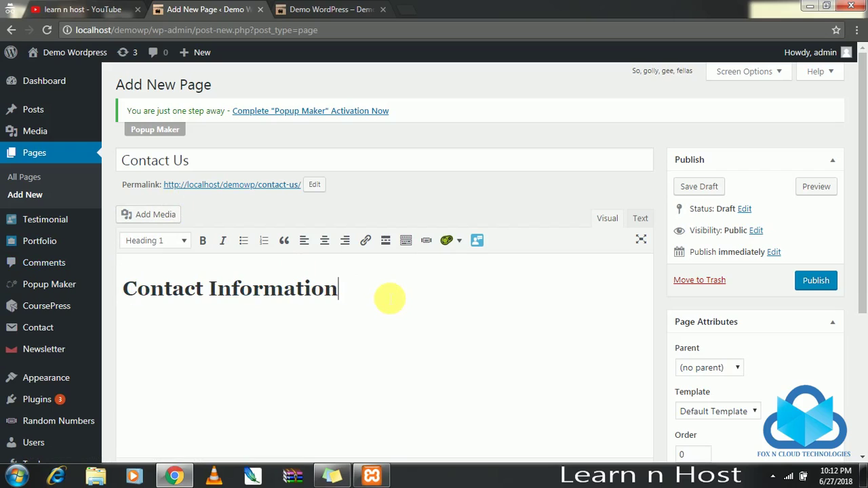
pyautogui.press('Return')
pyautogui.write('\\')
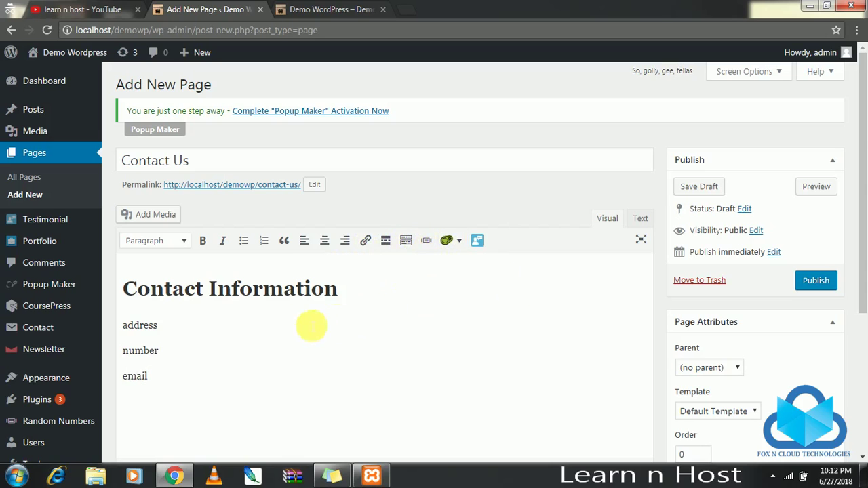
# Choose No Sidebar, publish the Contact Us page, and go to All Pages.
pyautogui.scroll(-3, 322, 303)
pyautogui.scroll(3, 343, 269)
pyautogui.scroll(-1, 306, 359)
pyautogui.scroll(-2, 284, 410)
pyautogui.click(268, 386)
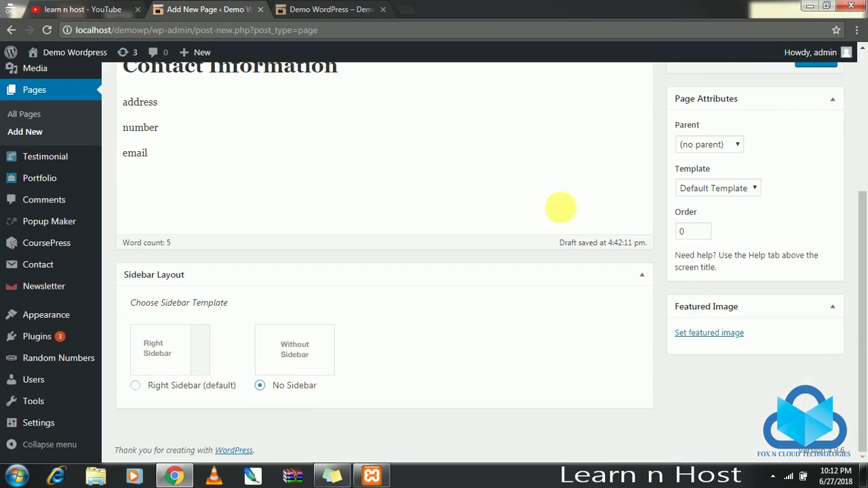
pyautogui.scroll(3, 626, 197)
pyautogui.click(807, 256)
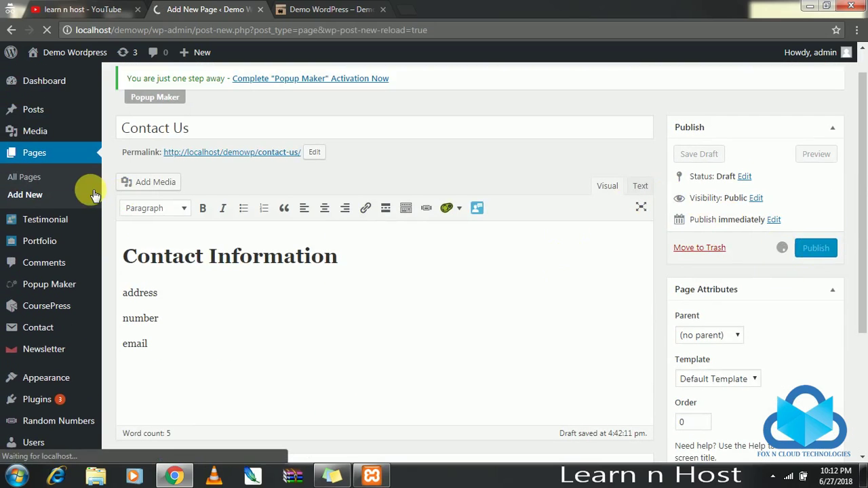
pyautogui.click(71, 186)
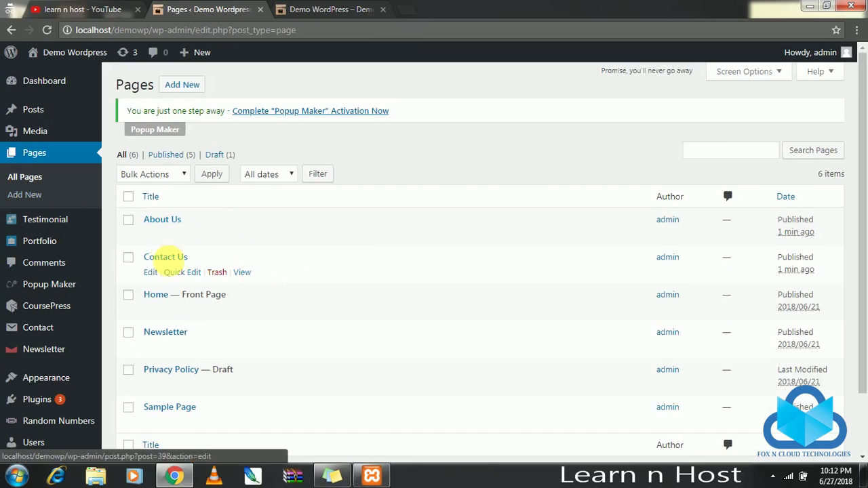
# Open the Appearance > Menus editor, keeping the menu name Home.
pyautogui.scroll(-2, 198, 250)
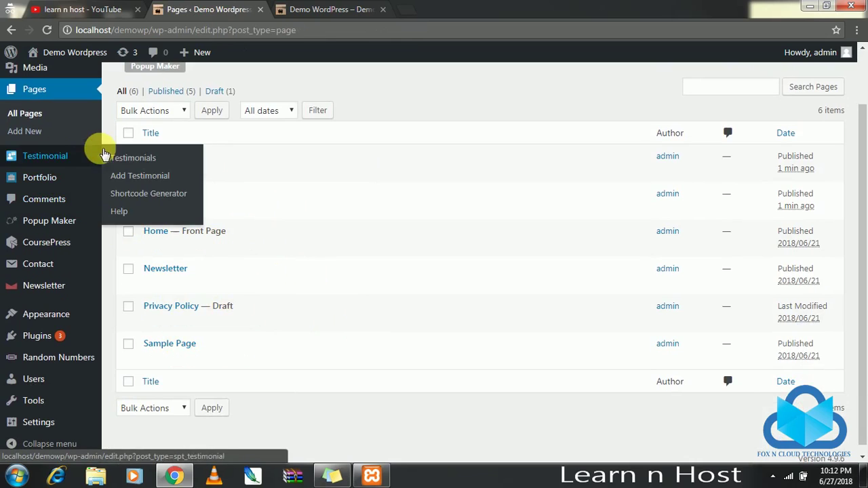
pyautogui.scroll(-1, 58, 272)
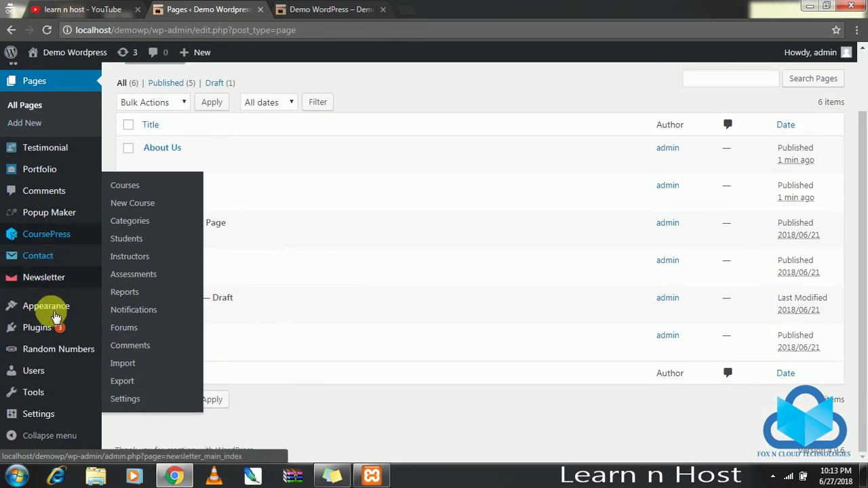
pyautogui.moveTo(58, 316)
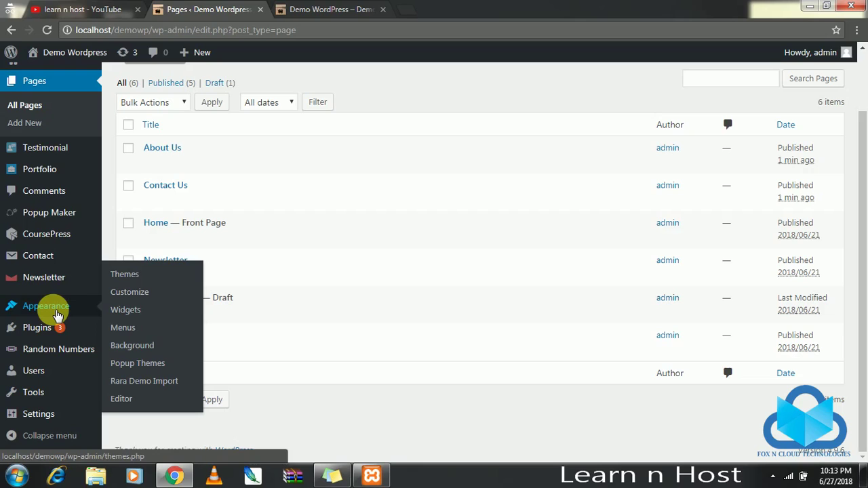
pyautogui.click(129, 331)
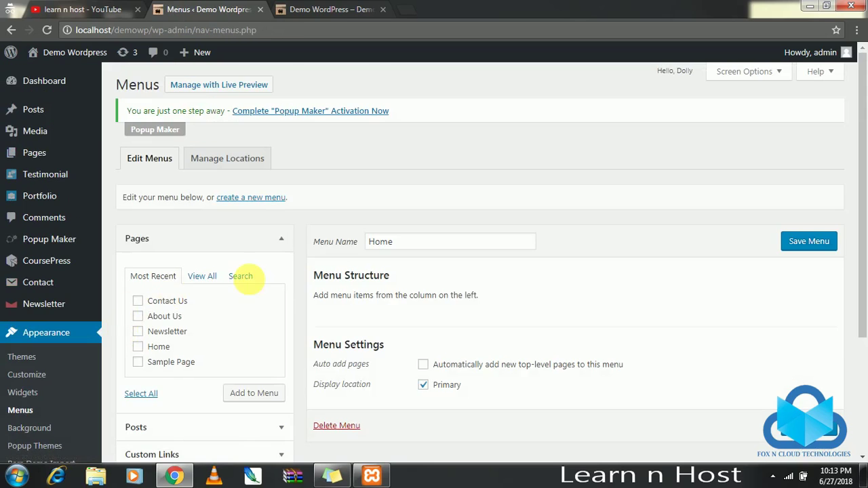
pyautogui.scroll(-2, 354, 234)
pyautogui.doubleClick(381, 113)
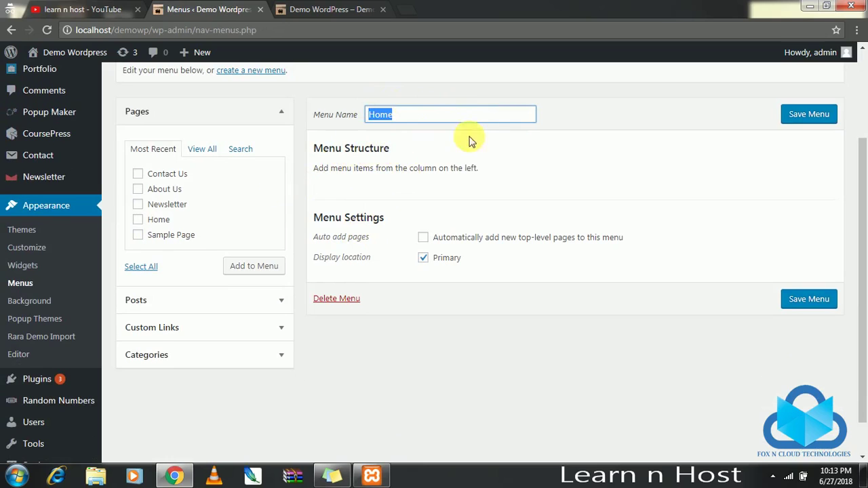
pyautogui.click(528, 170)
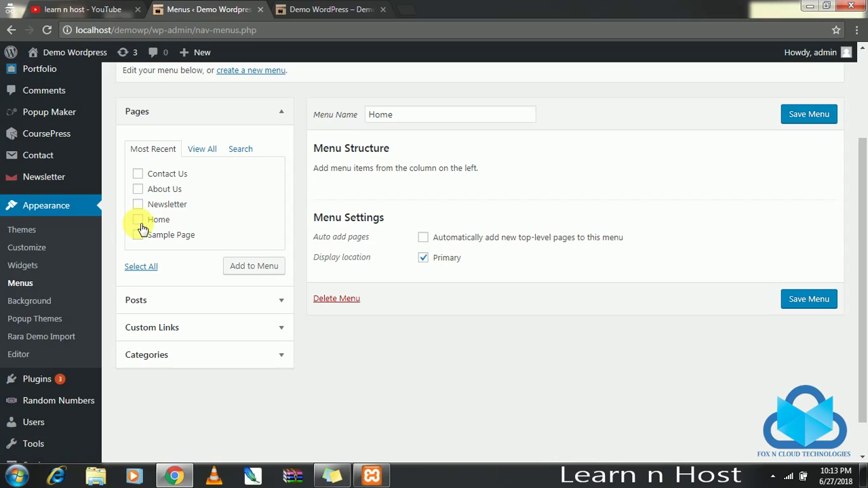
# Add Contact Us and Sample Page to the menu, nesting Sample Page under About Us.
pyautogui.click(139, 174)
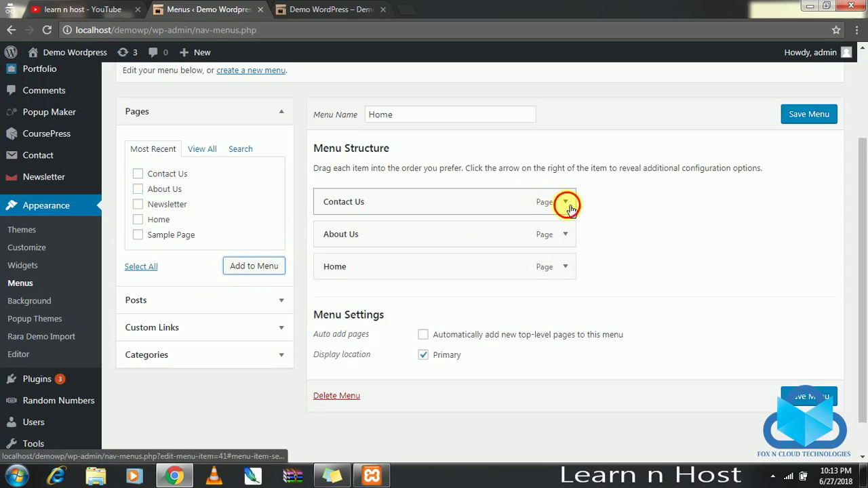
pyautogui.click(565, 203)
pyautogui.click(569, 204)
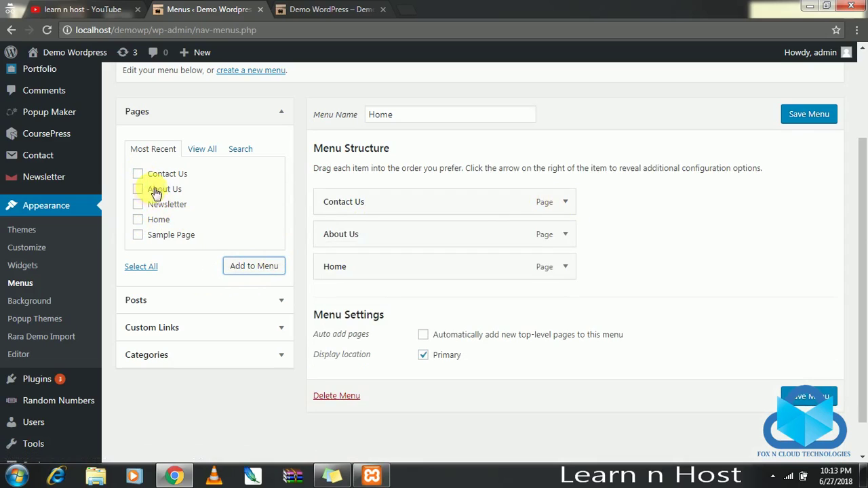
pyautogui.click(150, 242)
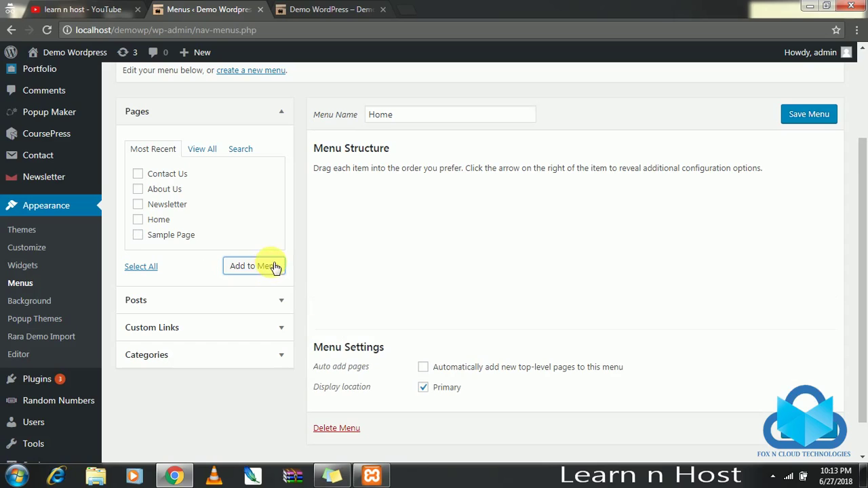
pyautogui.moveTo(401, 301); pyautogui.dragTo(465, 269)
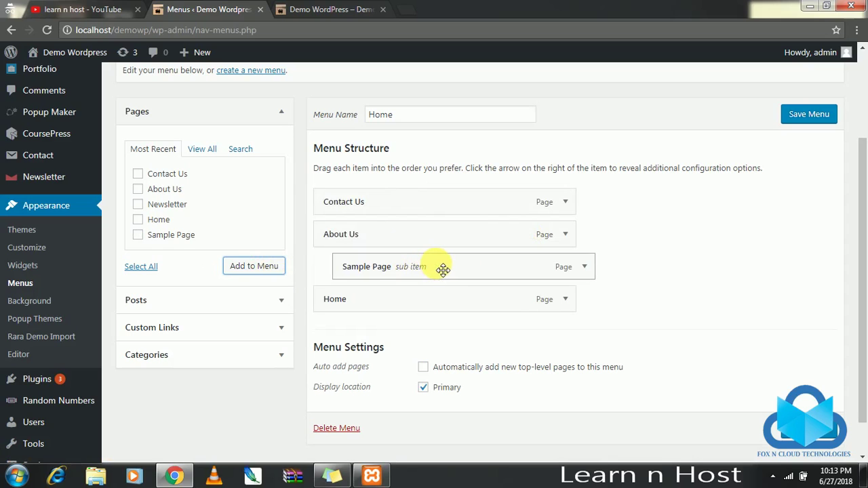
# Review the Contact Us item's label and save the Home menu.
pyautogui.scroll(-1, 479, 229)
pyautogui.scroll(3, 491, 250)
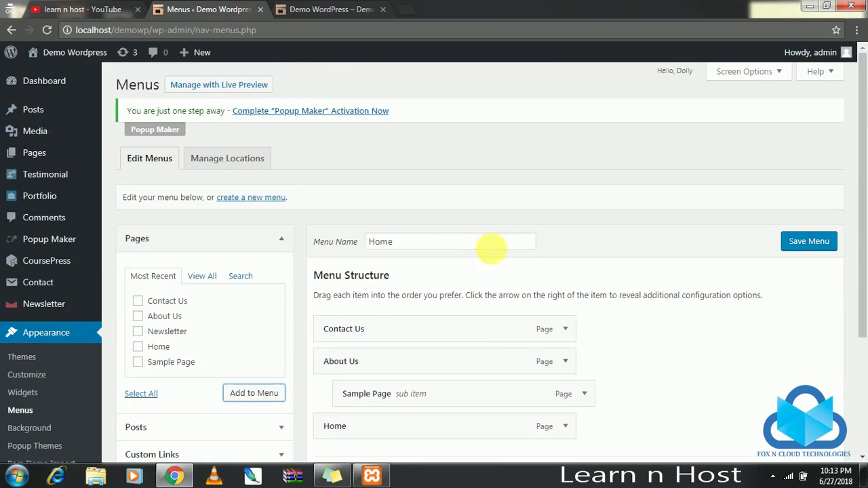
pyautogui.scroll(-1, 548, 357)
pyautogui.click(564, 267)
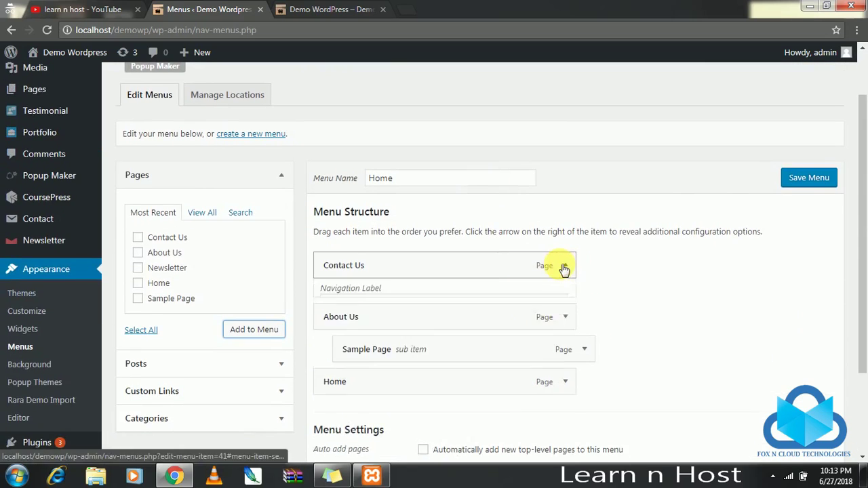
pyautogui.scroll(-3, 526, 281)
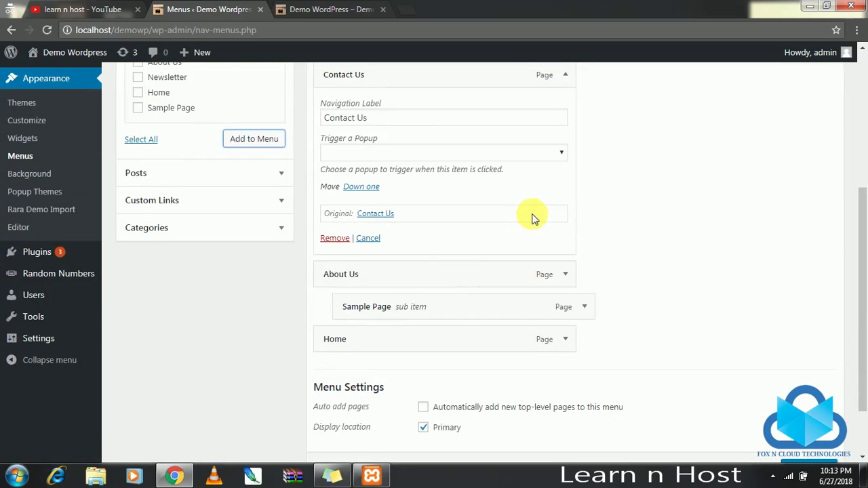
pyautogui.scroll(4, 542, 227)
pyautogui.click(567, 331)
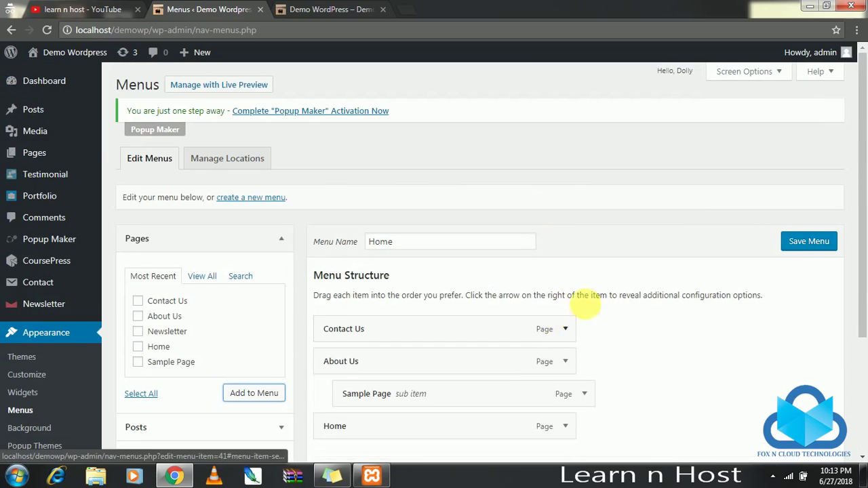
pyautogui.scroll(-3, 597, 309)
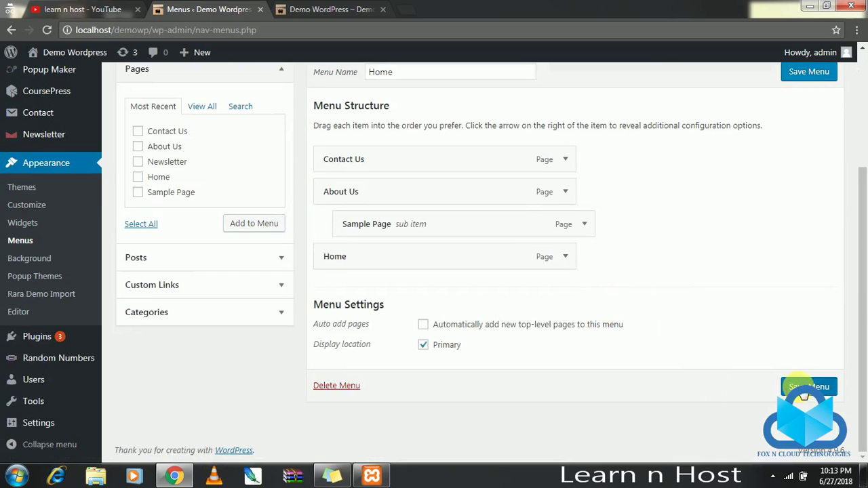
pyautogui.click(800, 385)
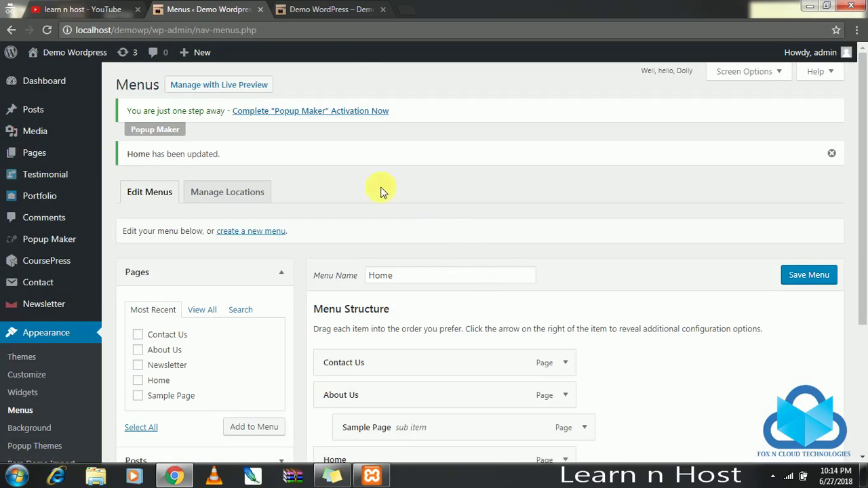
# Reload the live site to check the new menu.
pyautogui.click(327, 7)
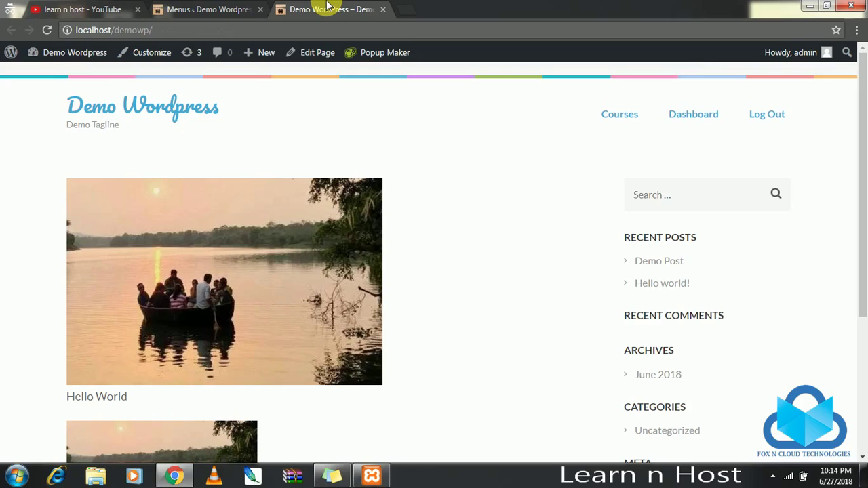
pyautogui.press('F5')
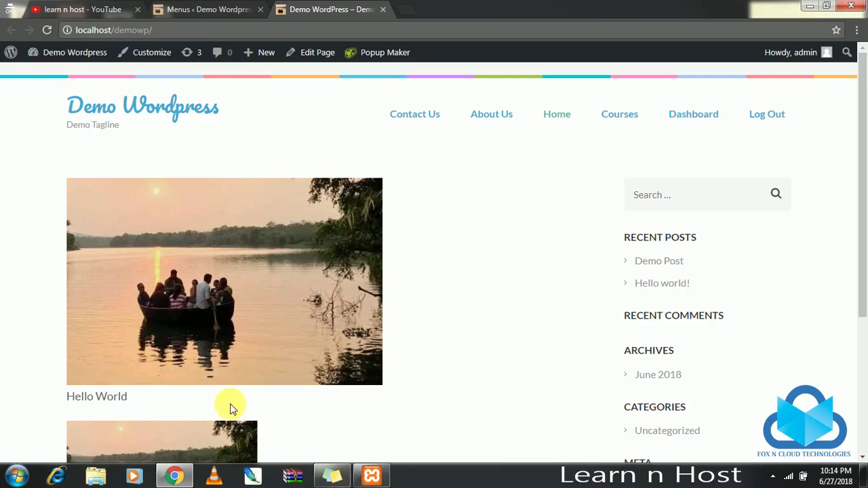
pyautogui.click(210, 8)
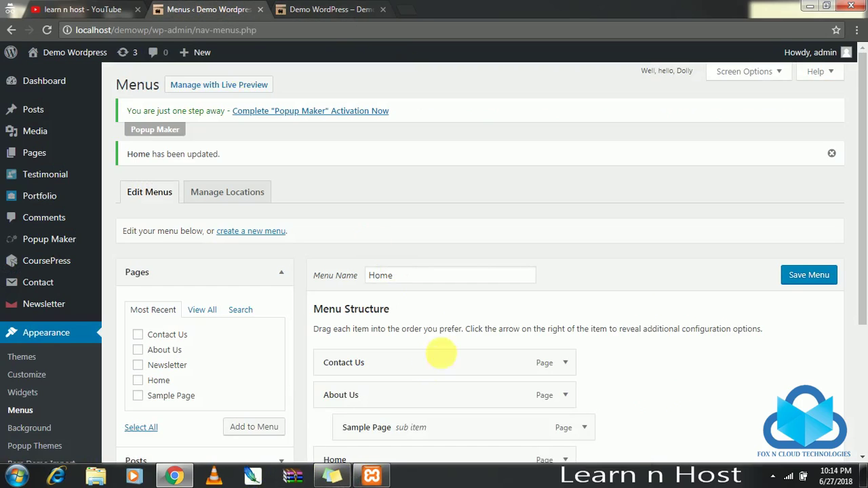
# Move Home to the top and About Us above Contact Us, then save the menu.
pyautogui.scroll(-2, 441, 353)
pyautogui.moveTo(397, 334); pyautogui.dragTo(441, 235)
pyautogui.moveTo(397, 302); pyautogui.dragTo(393, 275)
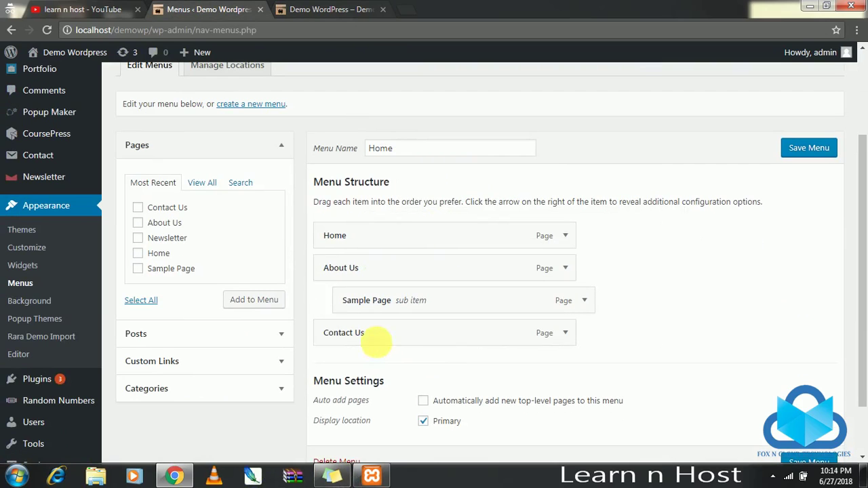
pyautogui.click(795, 156)
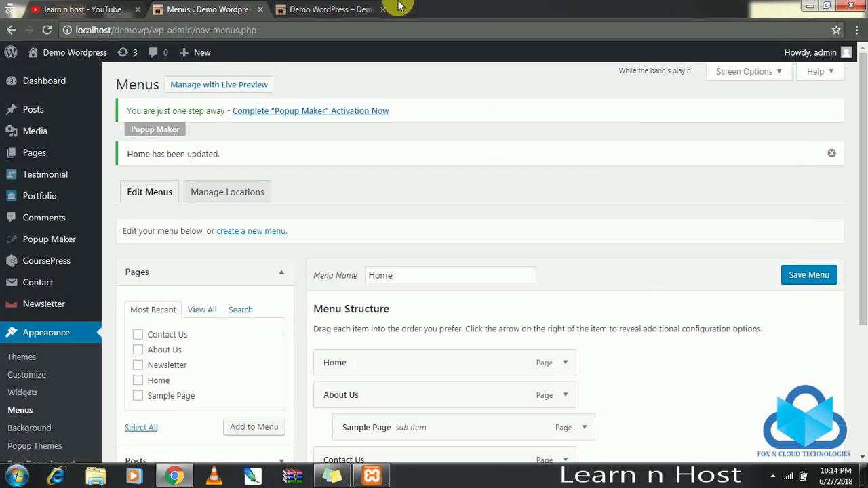
# Reload the live site to confirm the reordered menu.
pyautogui.click(342, 8)
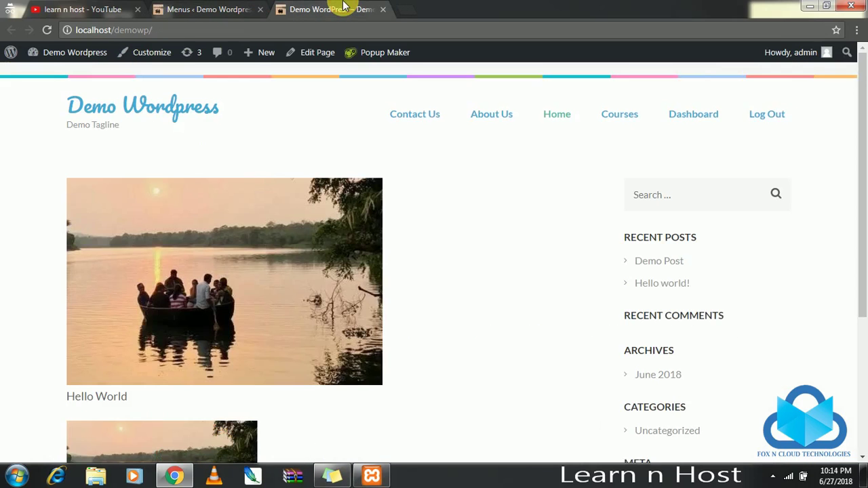
pyautogui.press('F5')
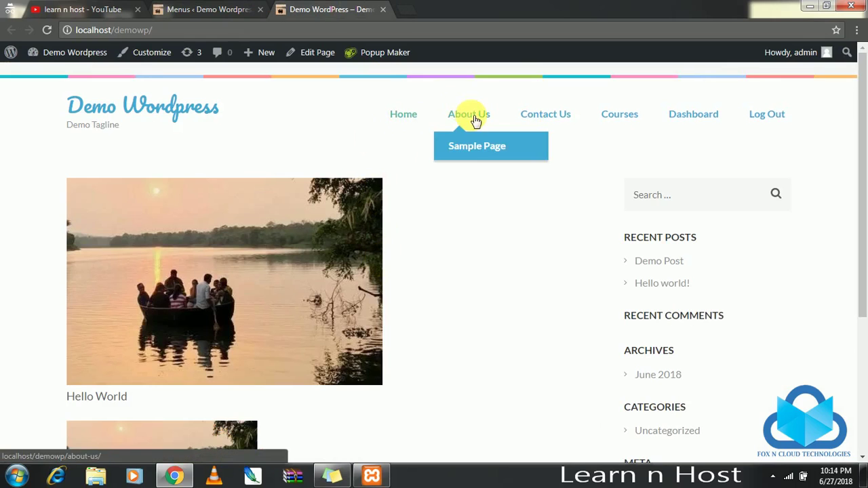
pyautogui.moveTo(465, 128)
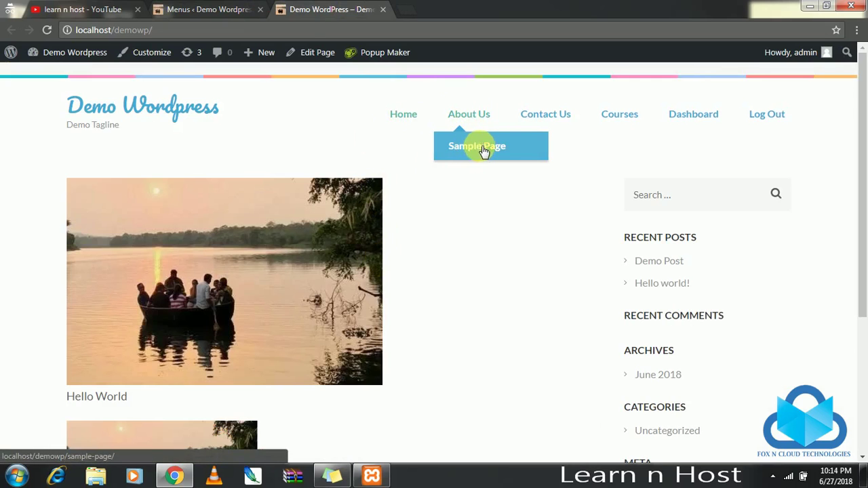
pyautogui.click(231, 10)
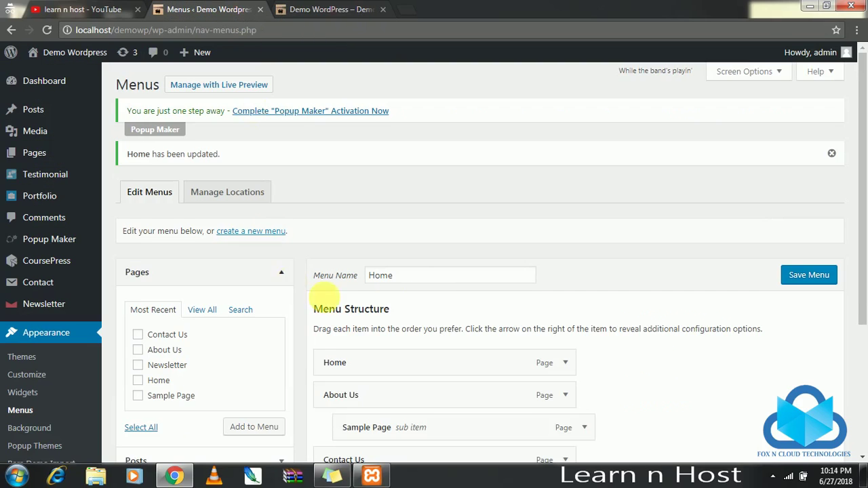
# Rename the Sample Page menu item's navigation label to 'About Director' and save.
pyautogui.scroll(-2, 406, 332)
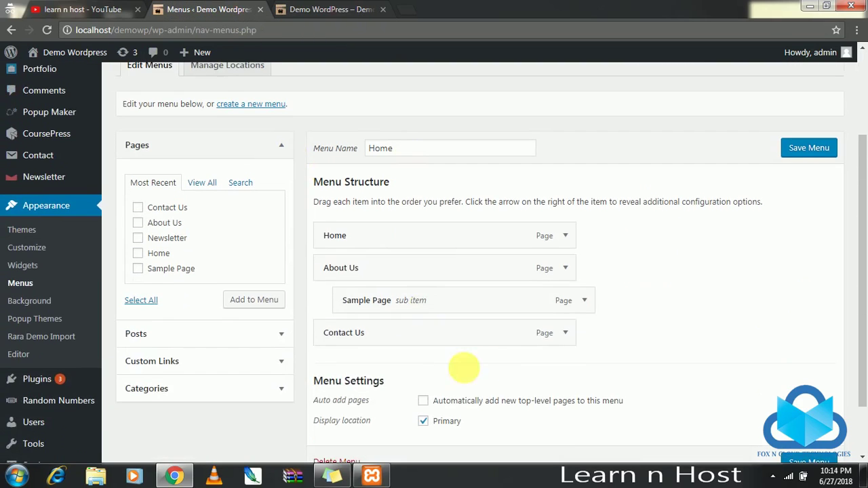
pyautogui.click(582, 301)
pyautogui.moveTo(415, 343); pyautogui.dragTo(213, 314)
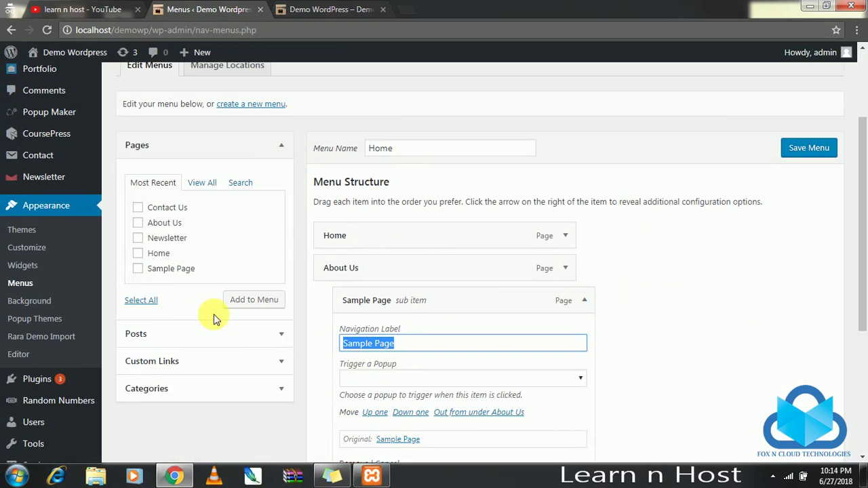
pyautogui.press('BackSpace')
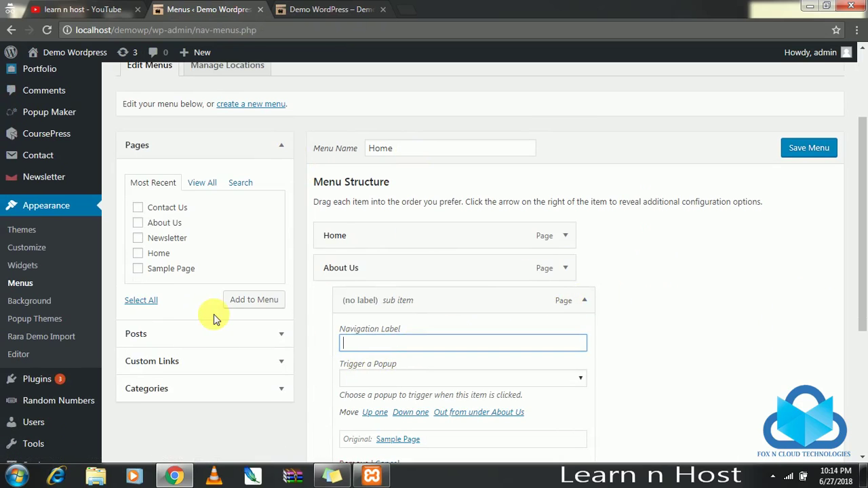
pyautogui.write('Director')
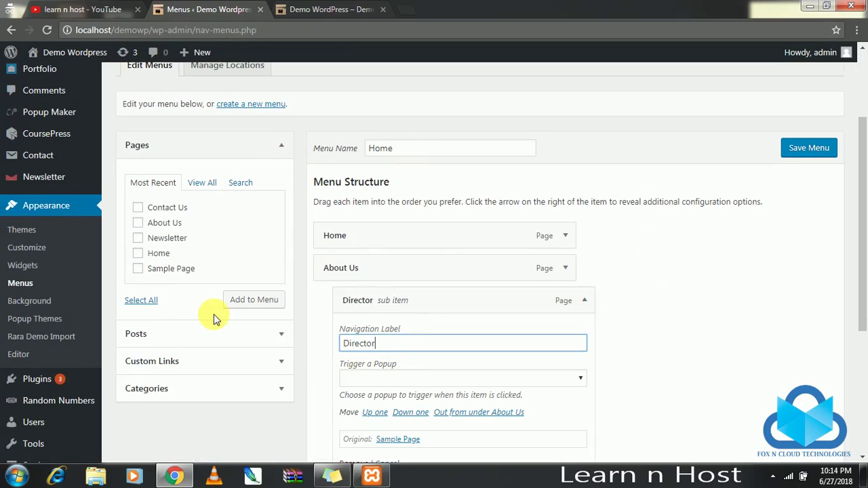
pyautogui.write('Abou')
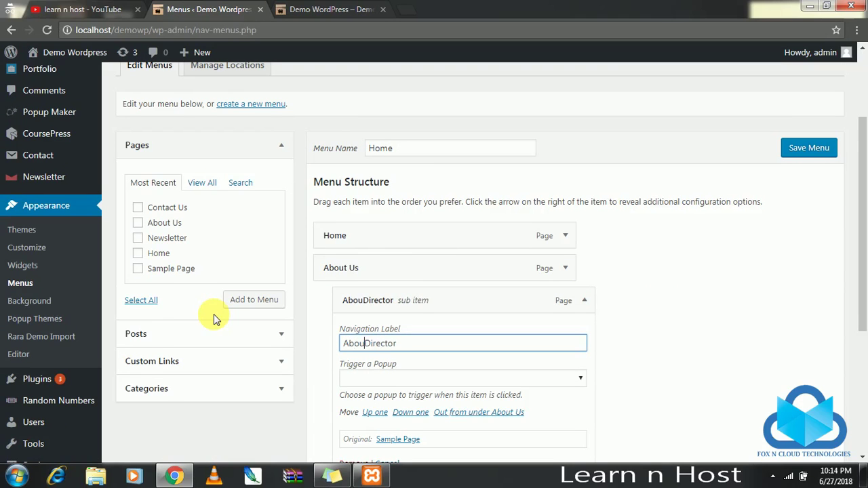
pyautogui.write('t')
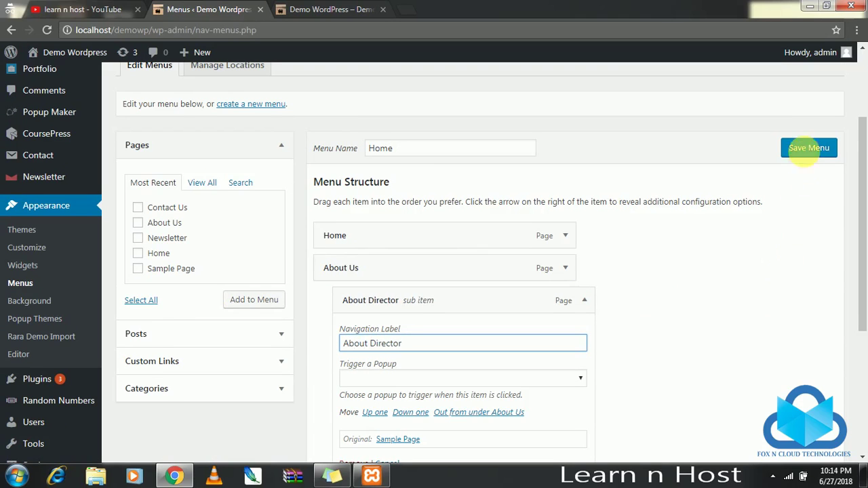
pyautogui.click(809, 148)
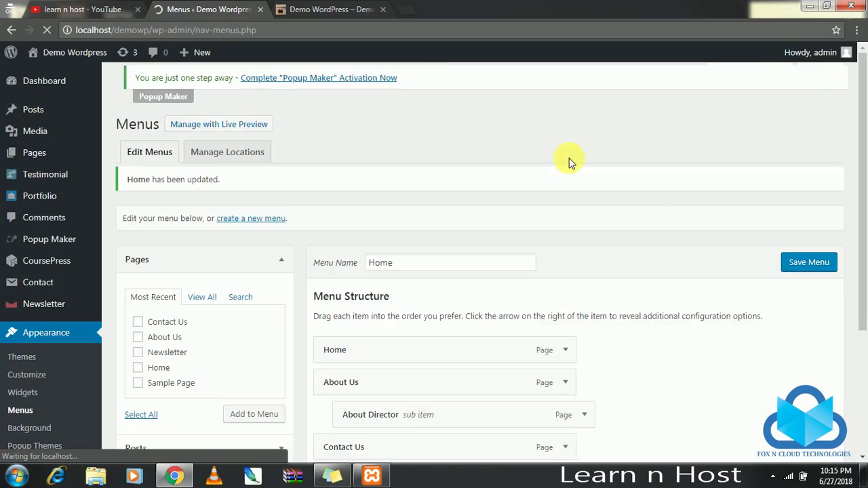
# Check the About Us dropdown on the live site showing About Director.
pyautogui.click(331, 9)
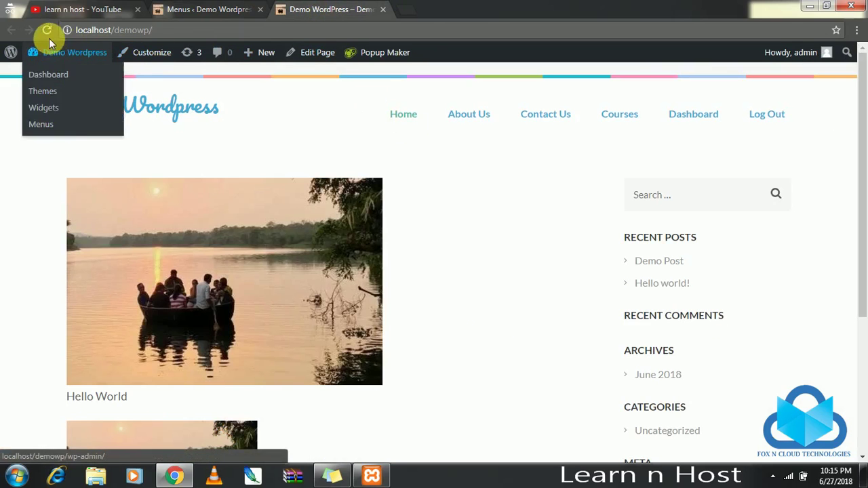
pyautogui.moveTo(480, 129)
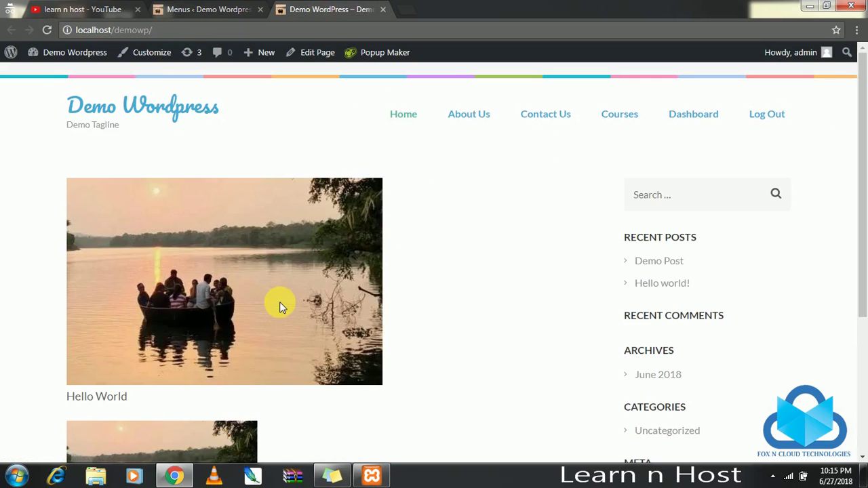
pyautogui.scroll(-3, 583, 170)
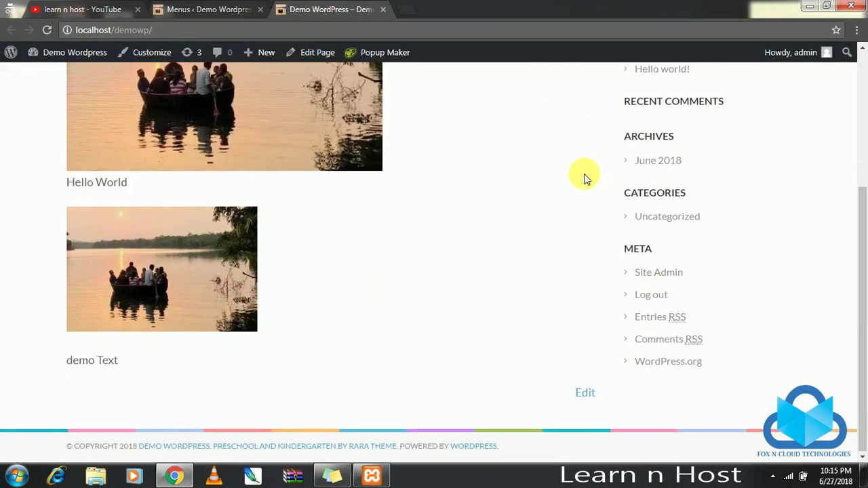
pyautogui.scroll(3, 635, 169)
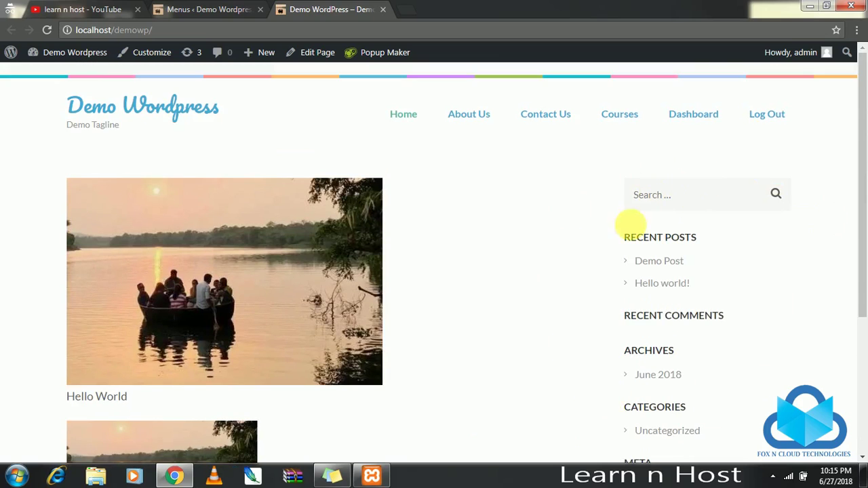
pyautogui.scroll(-2, 712, 214)
pyautogui.scroll(-1, 699, 289)
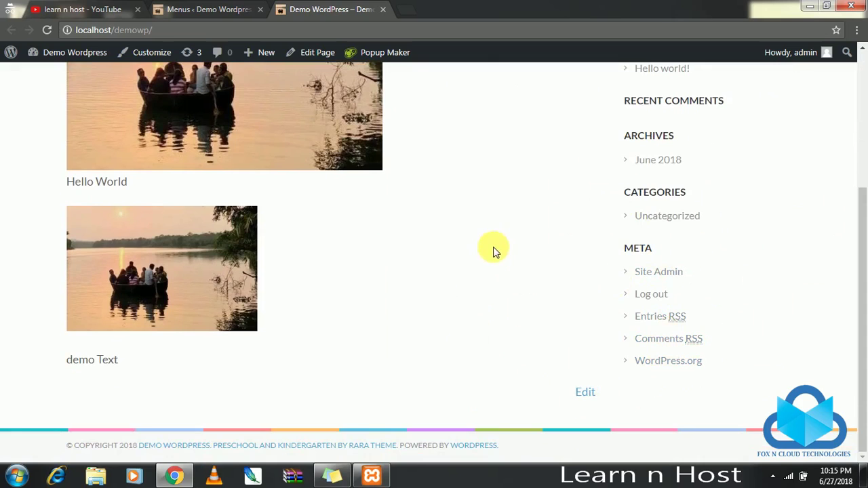
pyautogui.scroll(5, 256, 201)
pyautogui.click(197, 8)
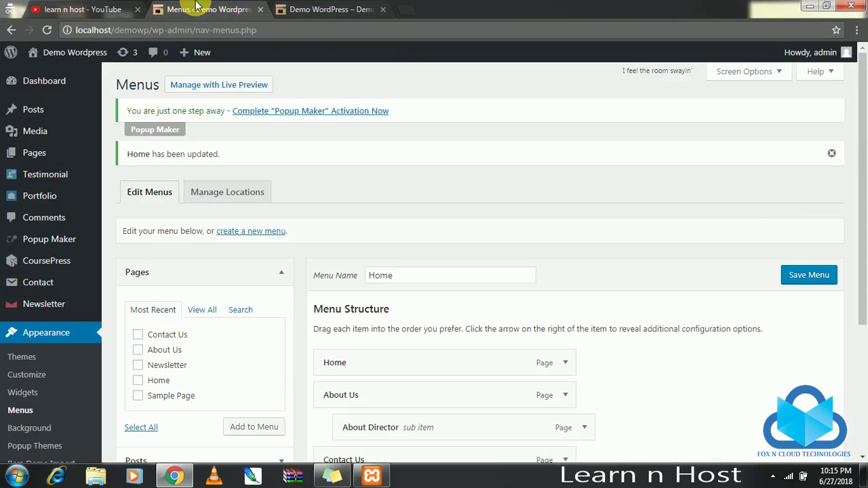
# Remove the Search, Recent Posts, Recent Comments, Archives, Categories and Meta widgets from the Right Sidebar.
pyautogui.scroll(-2, 77, 301)
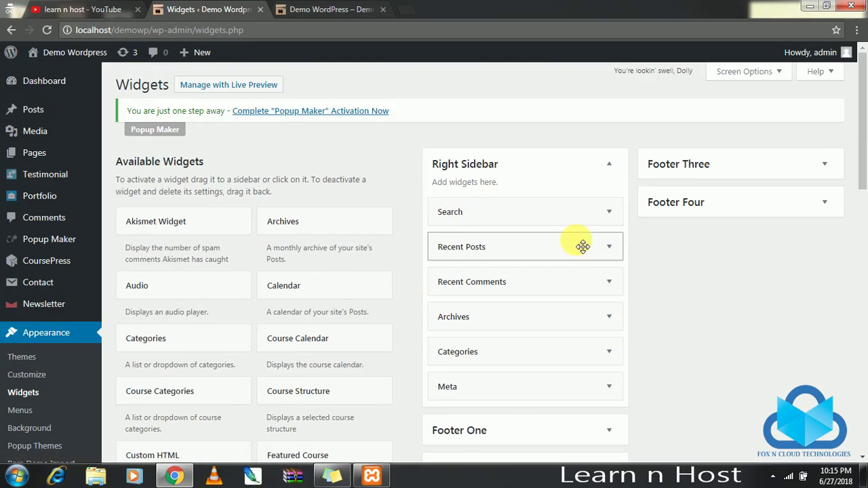
pyautogui.scroll(-5, 583, 210)
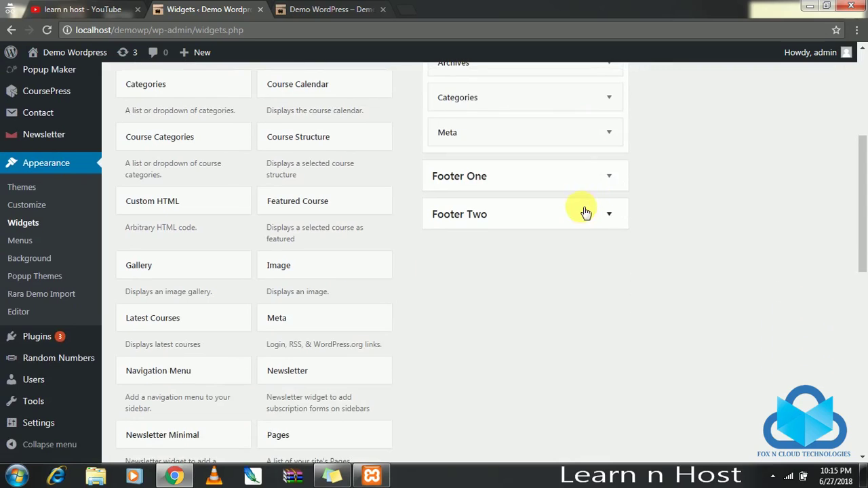
pyautogui.scroll(5, 583, 210)
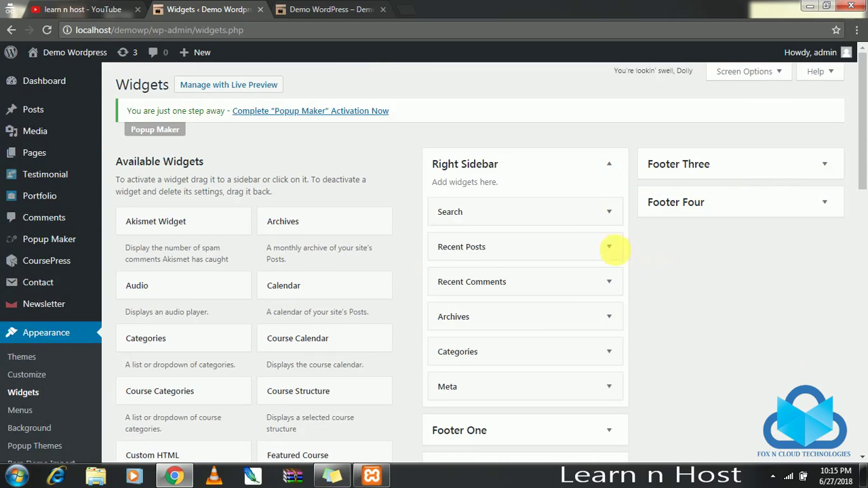
pyautogui.moveTo(570, 218); pyautogui.dragTo(387, 225)
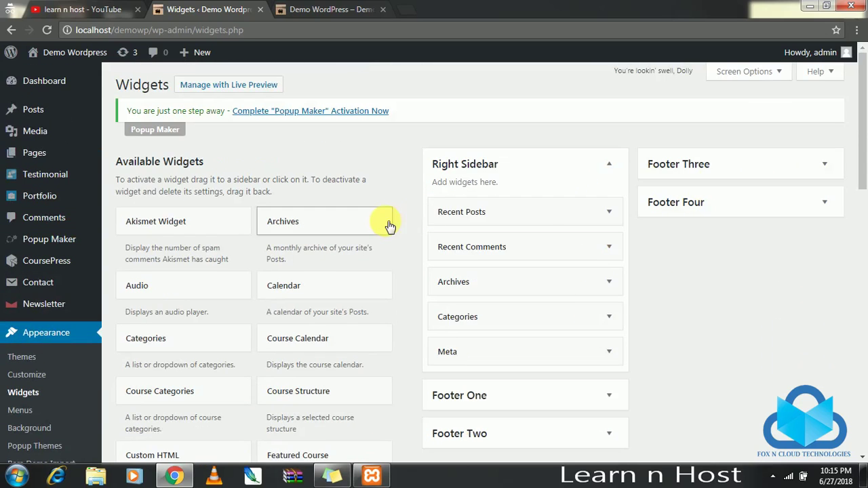
pyautogui.moveTo(548, 217); pyautogui.dragTo(333, 215)
pyautogui.moveTo(509, 213); pyautogui.dragTo(321, 219)
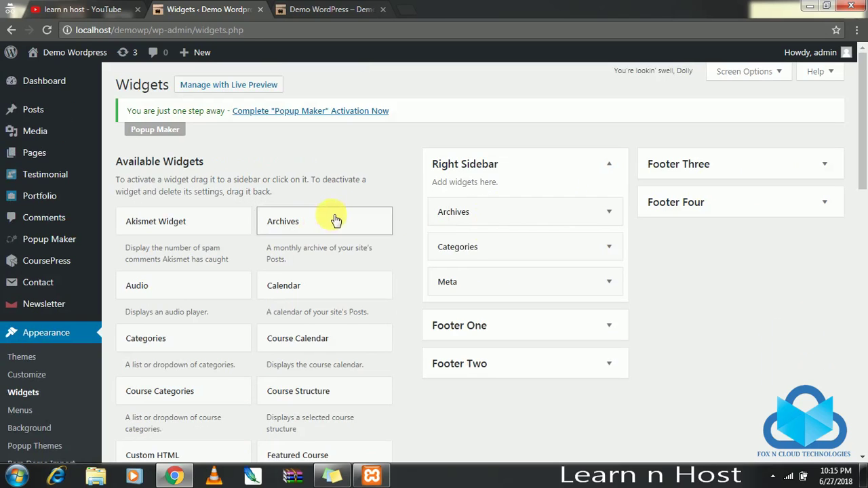
pyautogui.moveTo(547, 212); pyautogui.dragTo(325, 219)
pyautogui.moveTo(405, 223); pyautogui.dragTo(400, 223)
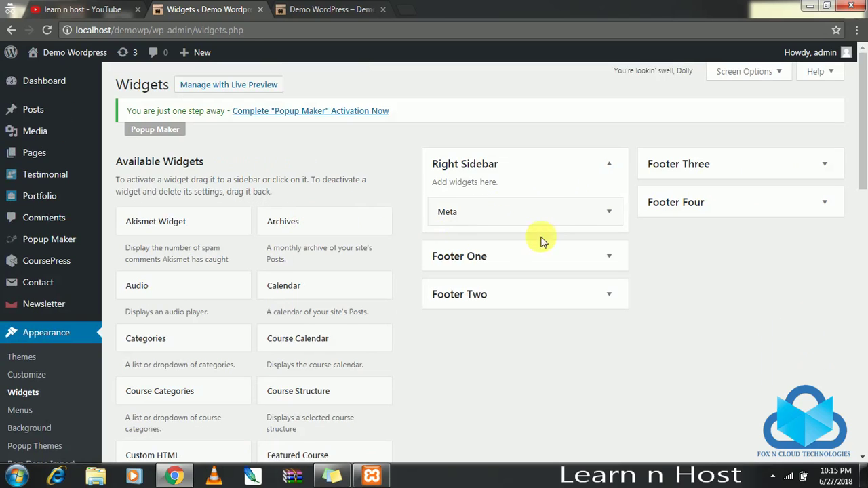
pyautogui.moveTo(542, 213); pyautogui.dragTo(395, 221)
pyautogui.scroll(-6, 543, 228)
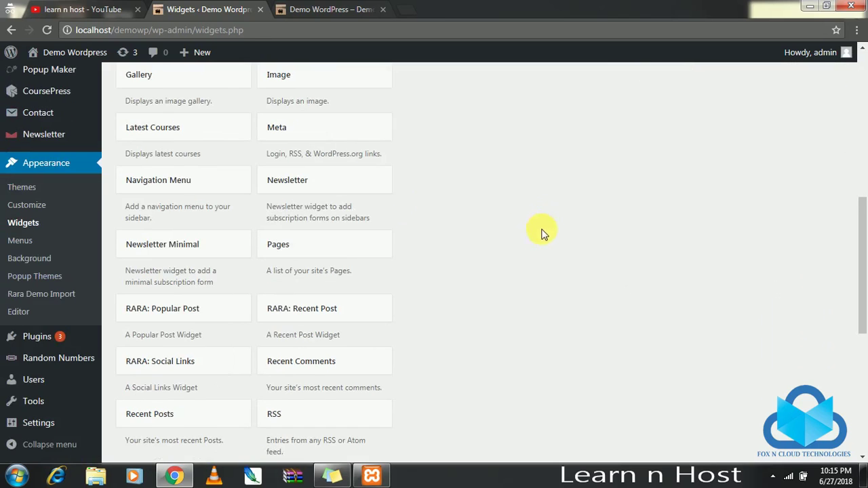
pyautogui.scroll(6, 507, 229)
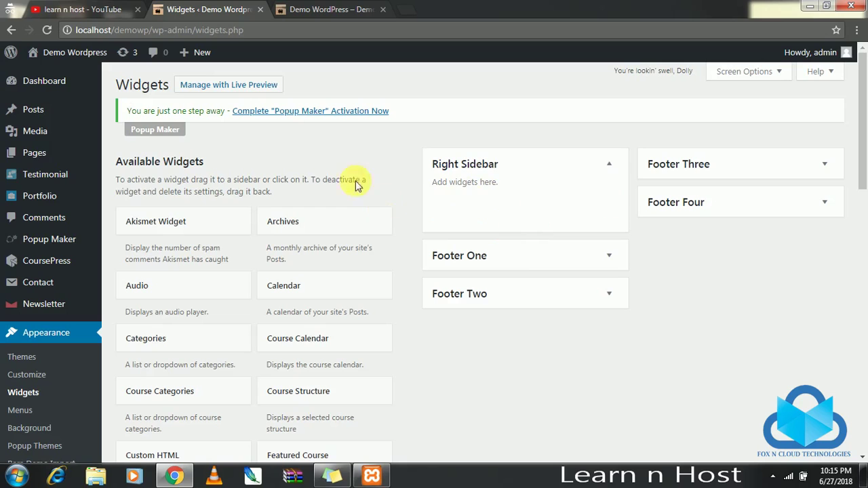
# Reload the live site to confirm the sidebar is gone.
pyautogui.click(319, 10)
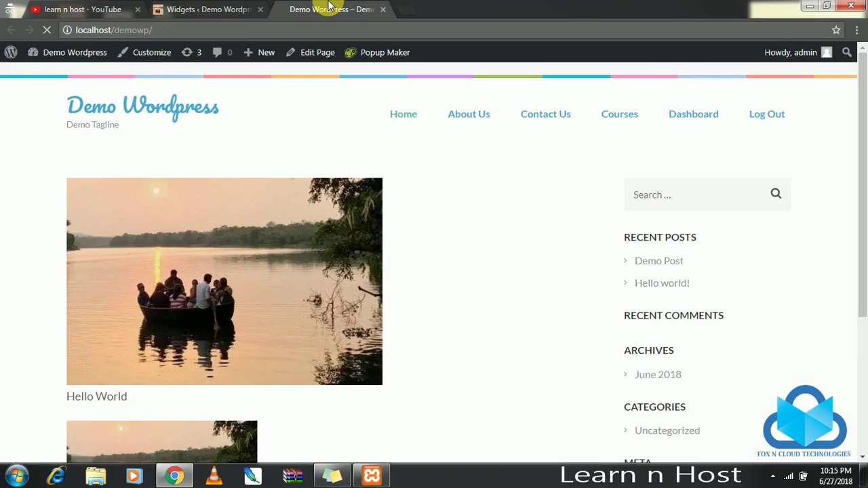
pyautogui.press('F5')
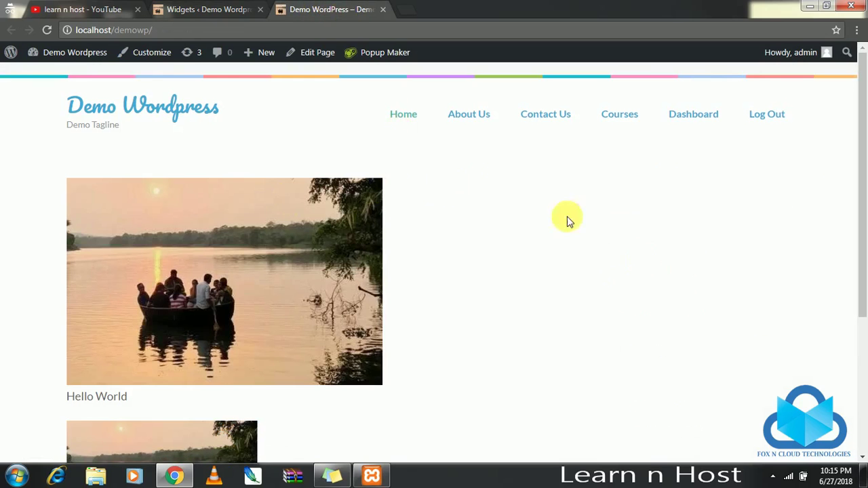
pyautogui.click(197, 9)
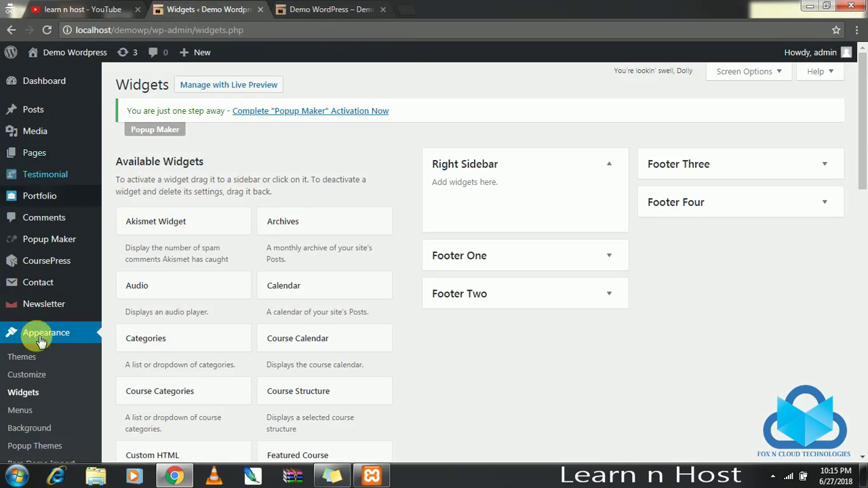
pyautogui.scroll(-1, 68, 356)
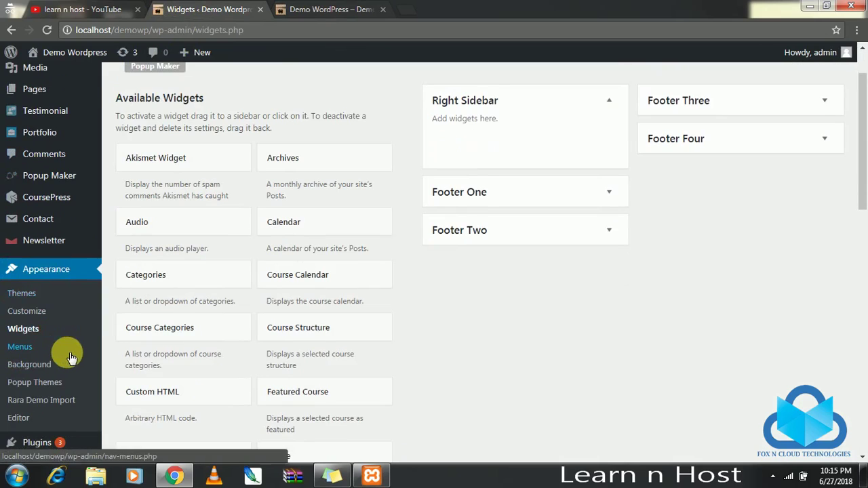
# Open the Customizer and look through the Default and Header settings.
pyautogui.click(35, 313)
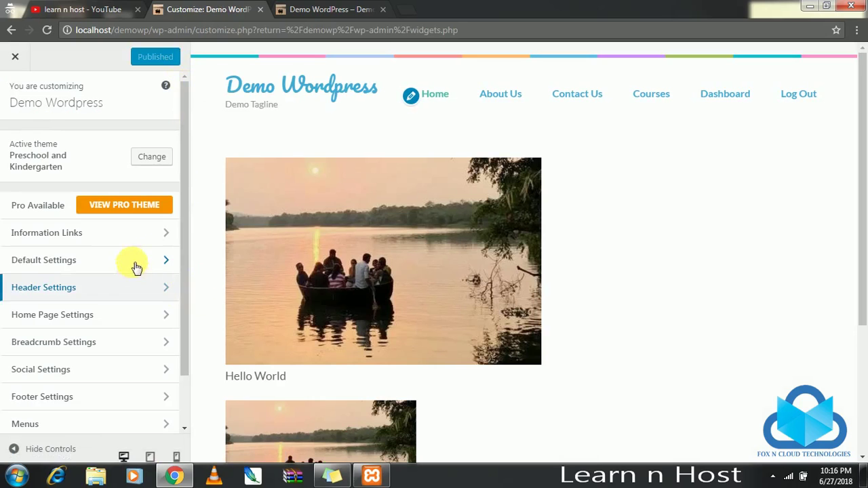
pyautogui.click(147, 268)
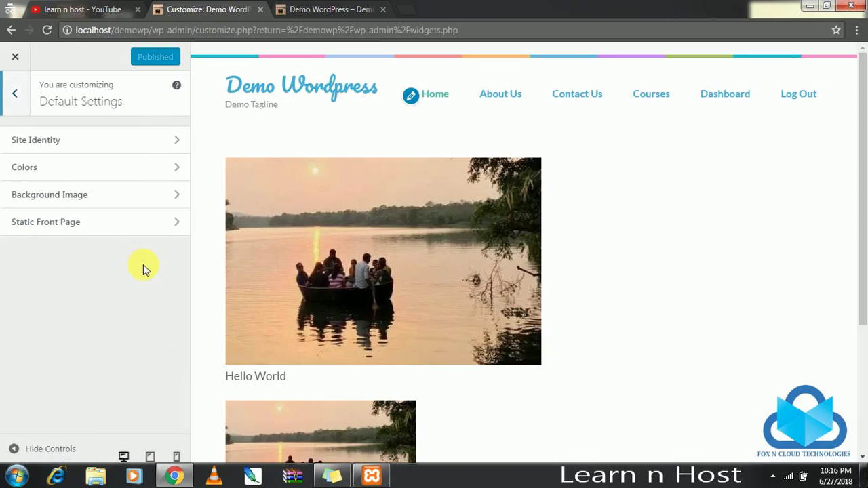
pyautogui.click(20, 88)
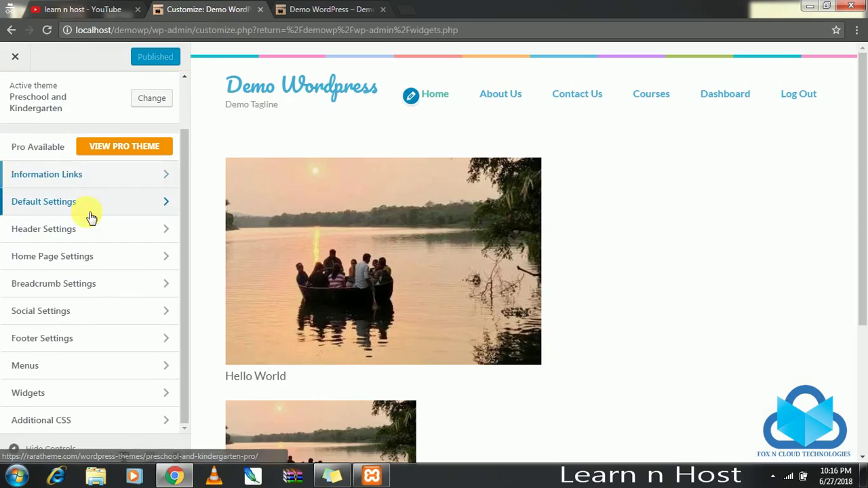
pyautogui.click(107, 234)
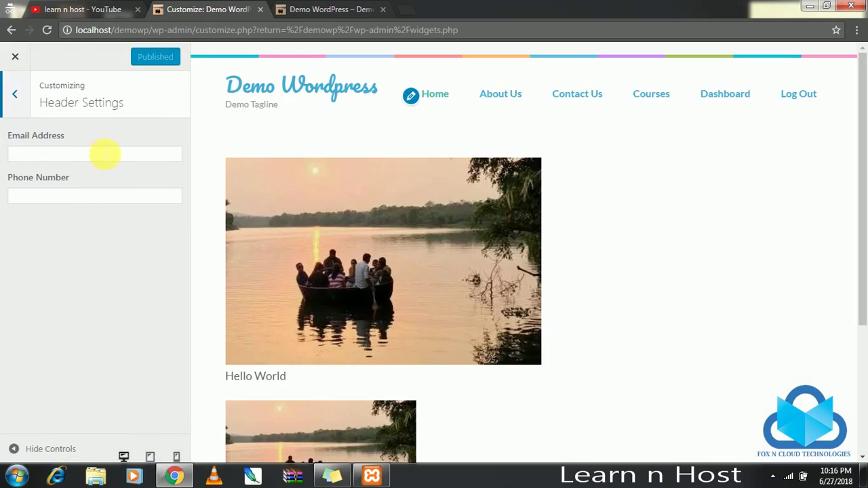
pyautogui.click(17, 98)
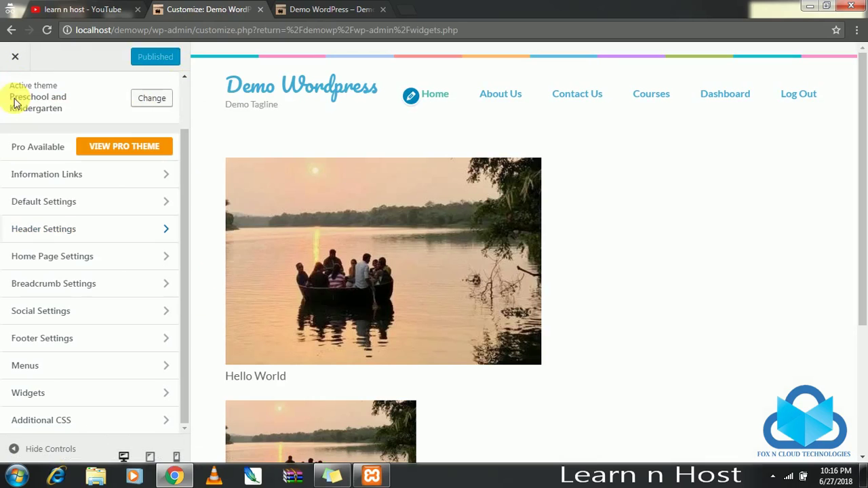
# Turn on Enable Slider Section under Home Page Settings and publish.
pyautogui.click(126, 259)
pyautogui.click(161, 141)
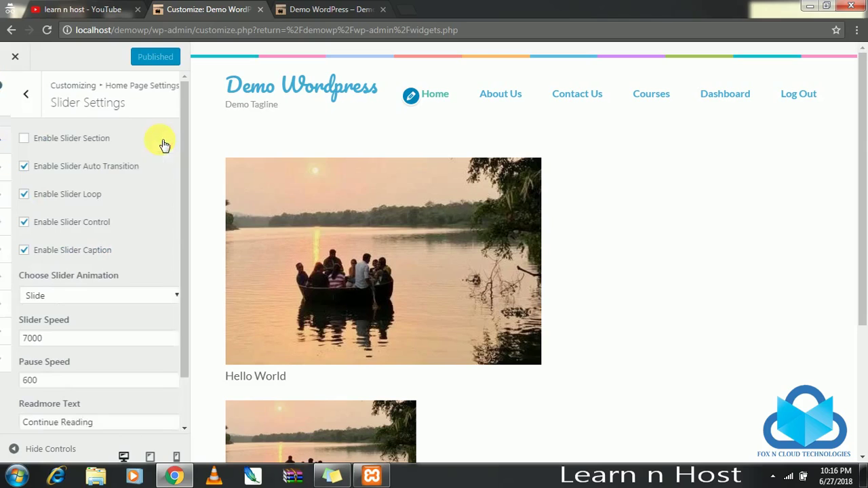
pyautogui.click(83, 139)
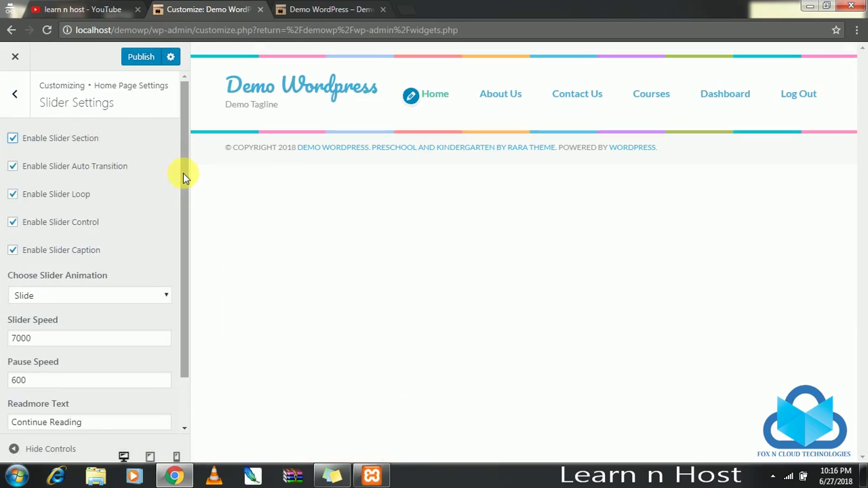
pyautogui.moveTo(188, 164); pyautogui.dragTo(188, 238)
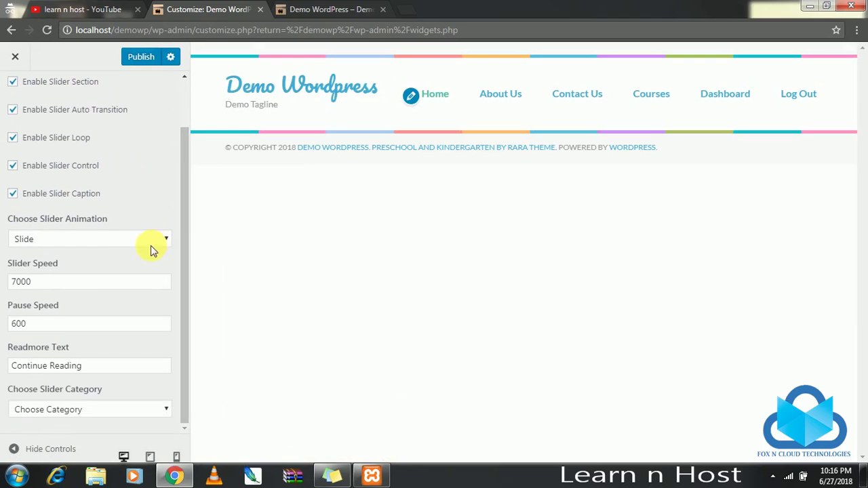
pyautogui.scroll(1, 98, 158)
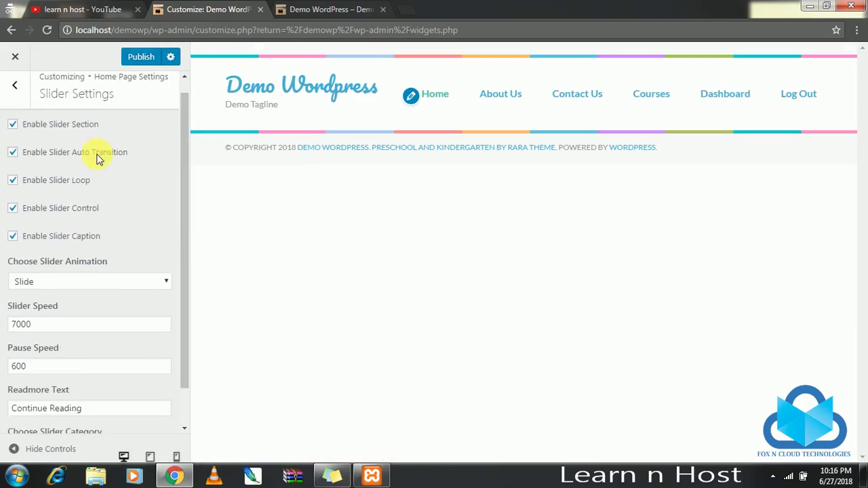
pyautogui.click(134, 64)
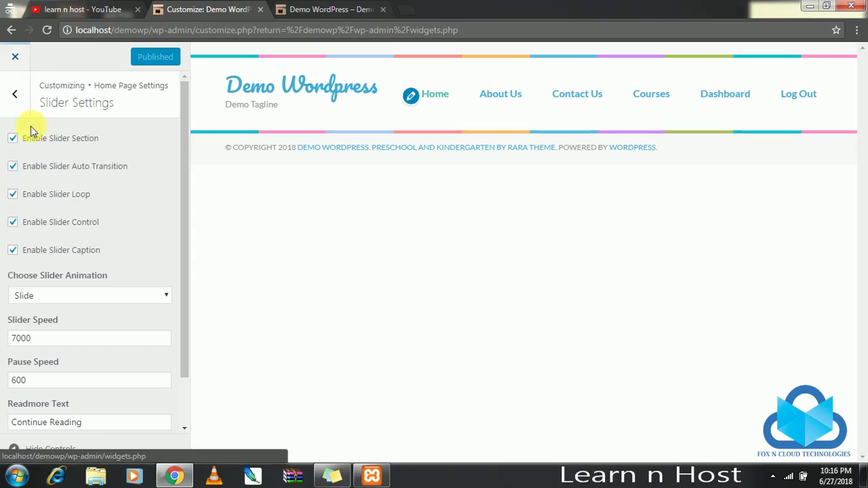
pyautogui.click(15, 95)
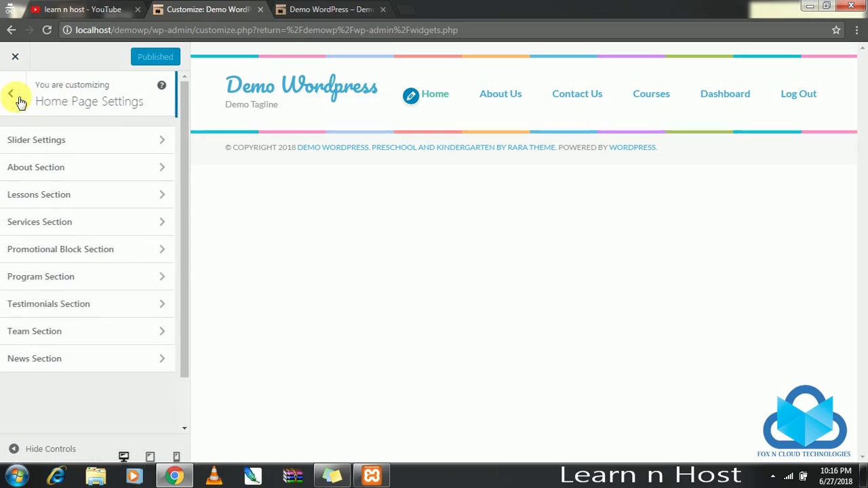
# Enable the About Section with the About Us page selected, then publish.
pyautogui.click(149, 177)
pyautogui.click(141, 186)
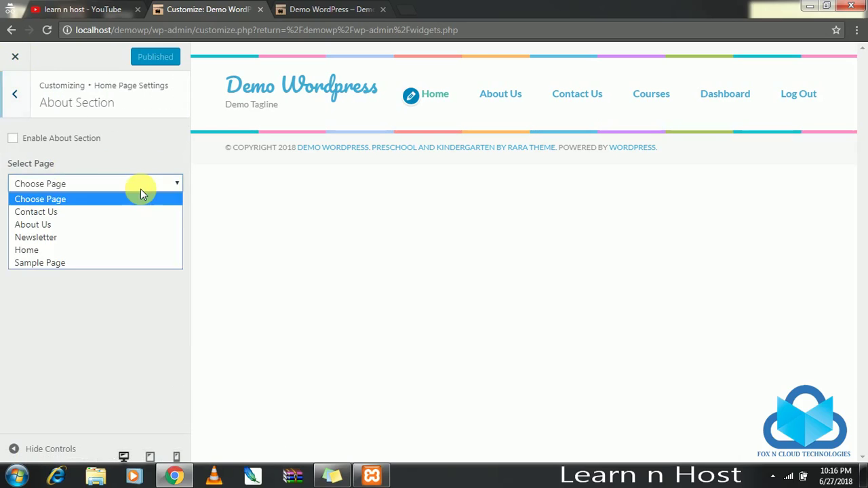
pyautogui.click(96, 226)
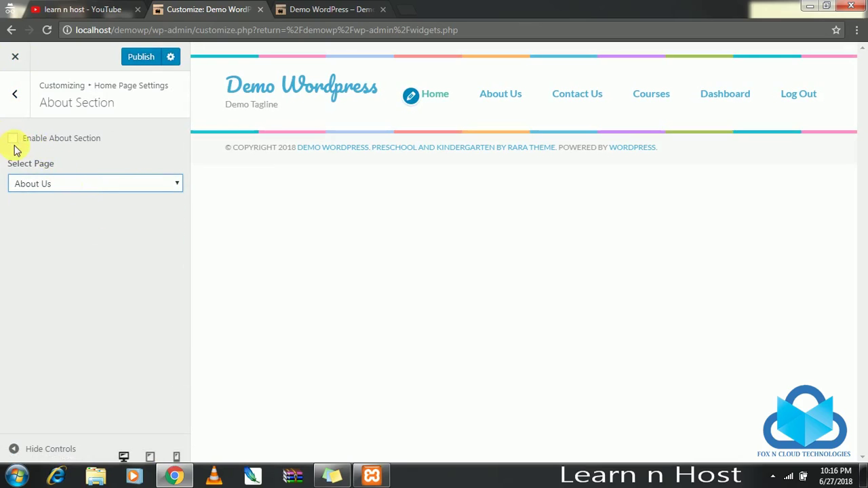
pyautogui.click(13, 139)
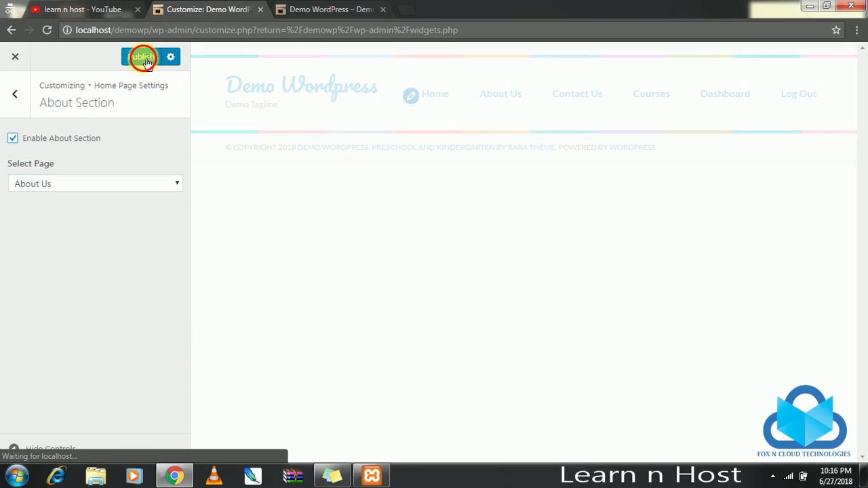
pyautogui.click(147, 61)
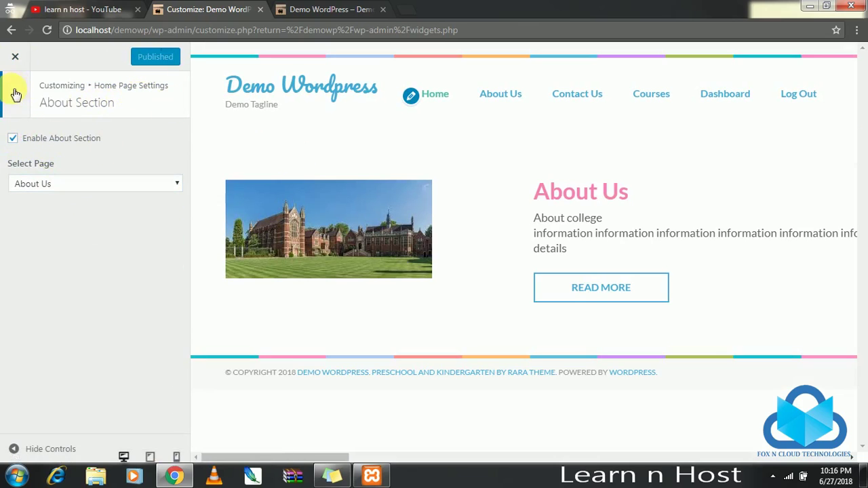
pyautogui.click(14, 94)
# Enable the home page Lessons section and title it 'Cources'.
pyautogui.click(116, 200)
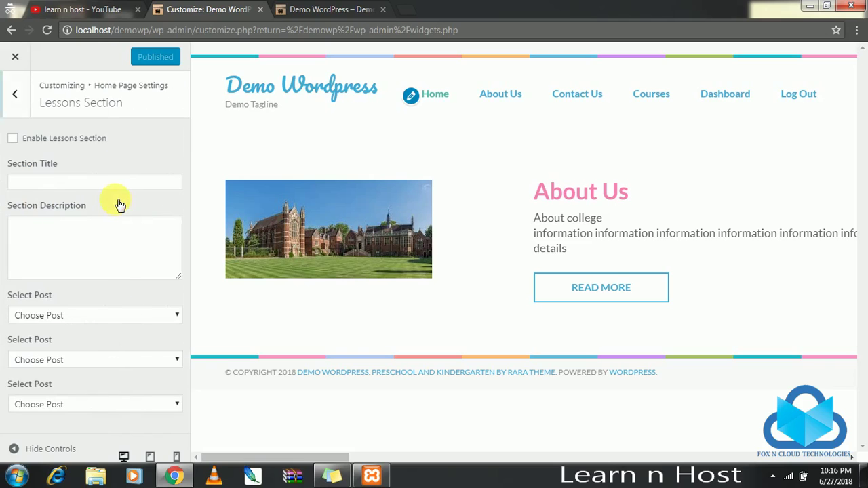
pyautogui.click(27, 141)
pyautogui.click(90, 183)
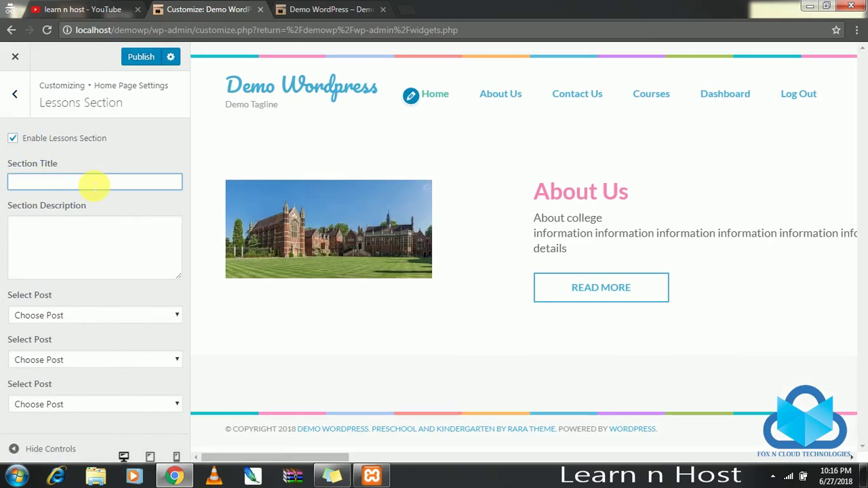
pyautogui.write('co')
pyautogui.press('BackSpace')
pyautogui.press('BackSpace')
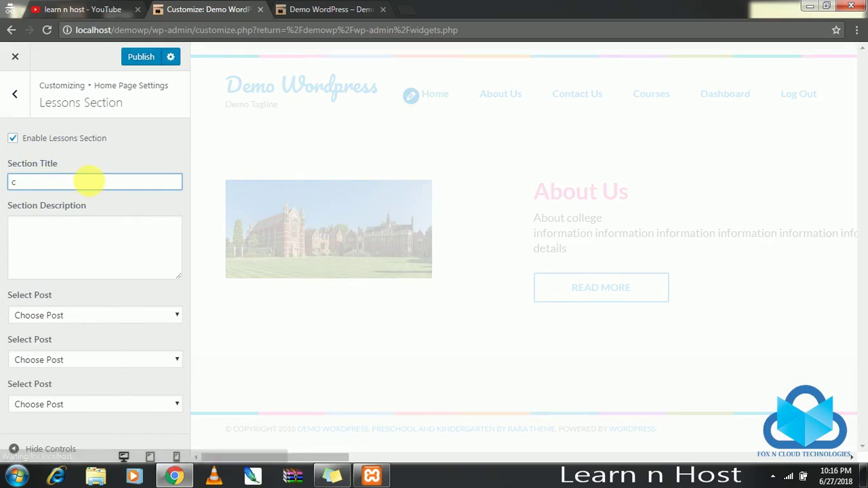
pyautogui.write('Cources')
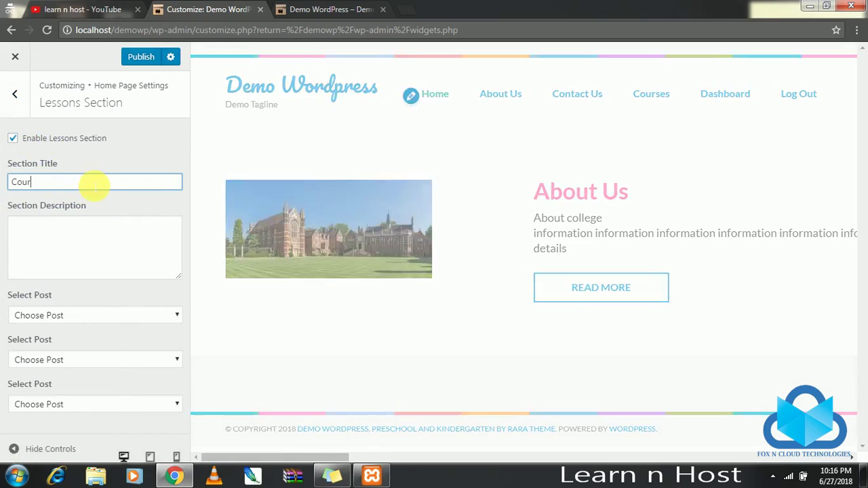
# Fill the Lessons description with Computer, Civil and Electronics on separate lines.
pyautogui.click(145, 261)
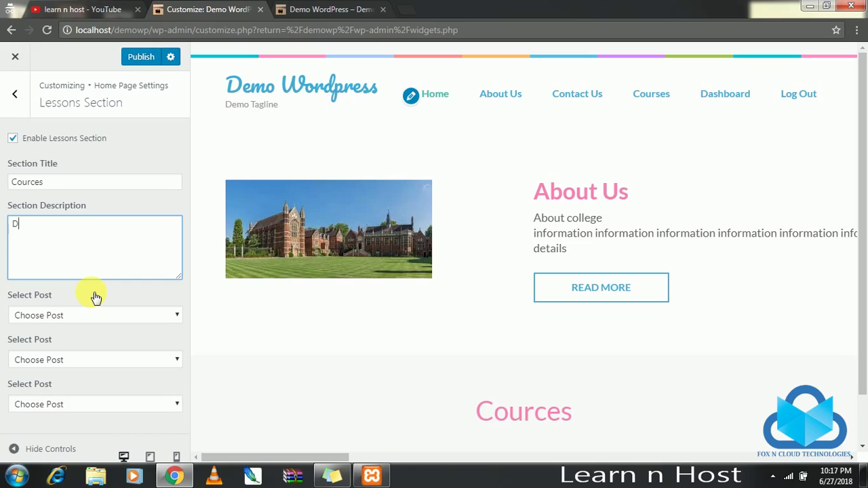
pyautogui.press('BackSpace')
pyautogui.press('BackSpace')
pyautogui.press('BackSpace')
pyautogui.press('BackSpace')
pyautogui.press('BackSpace')
pyautogui.press('BackSpace')
pyautogui.press('BackSpace')
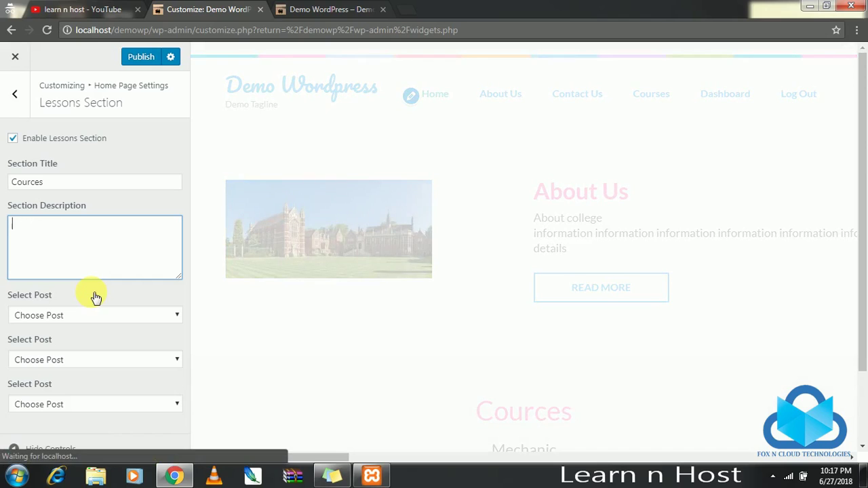
pyautogui.write('Computer')
pyautogui.press('Return')
pyautogui.write('Civil')
pyautogui.press('Return')
pyautogui.write('Ele')
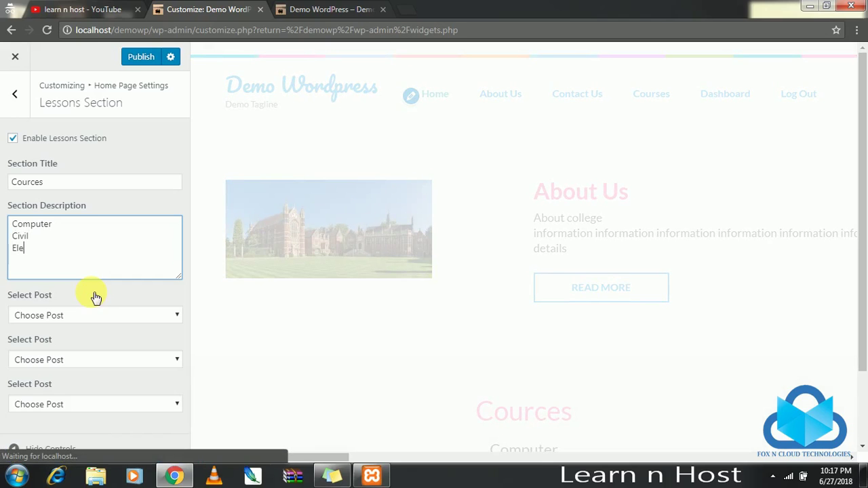
pyautogui.write('ctronics')
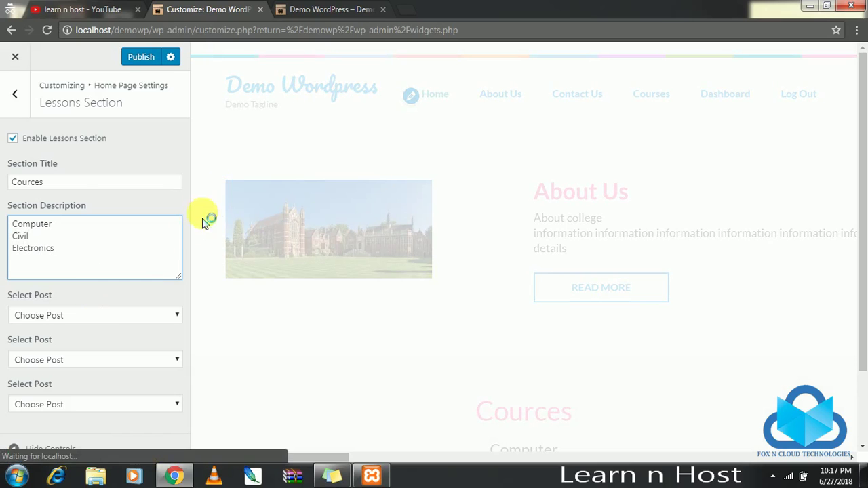
# Set all three Lessons post slots to Demo Post and publish the section.
pyautogui.scroll(-1, 194, 207)
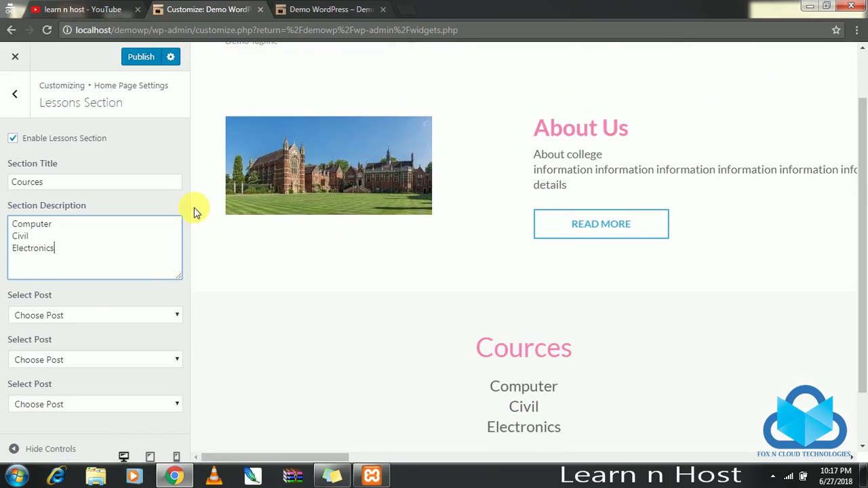
pyautogui.click(139, 318)
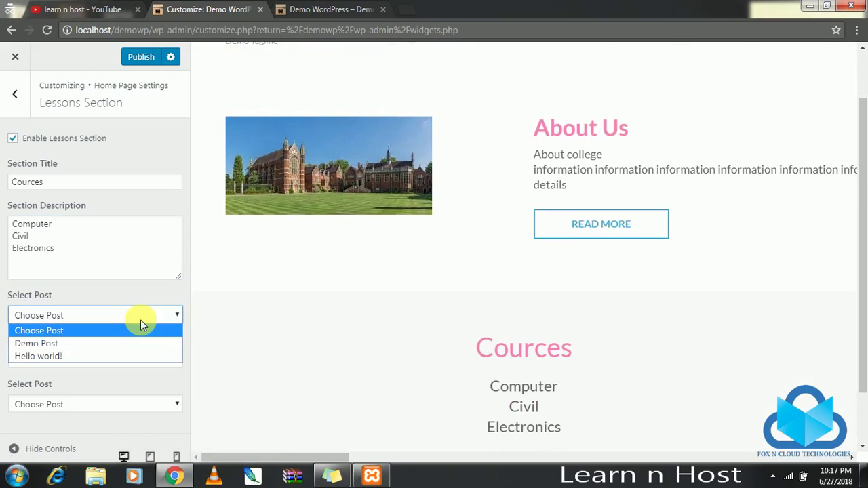
pyautogui.click(109, 344)
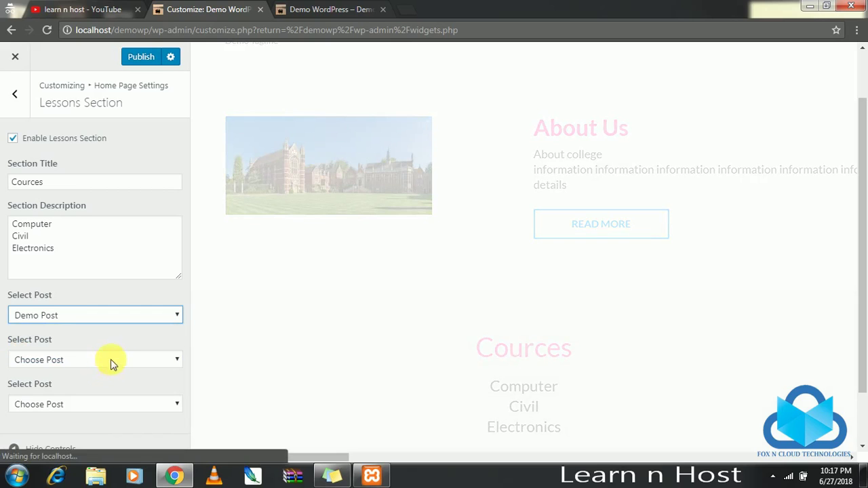
pyautogui.click(107, 360)
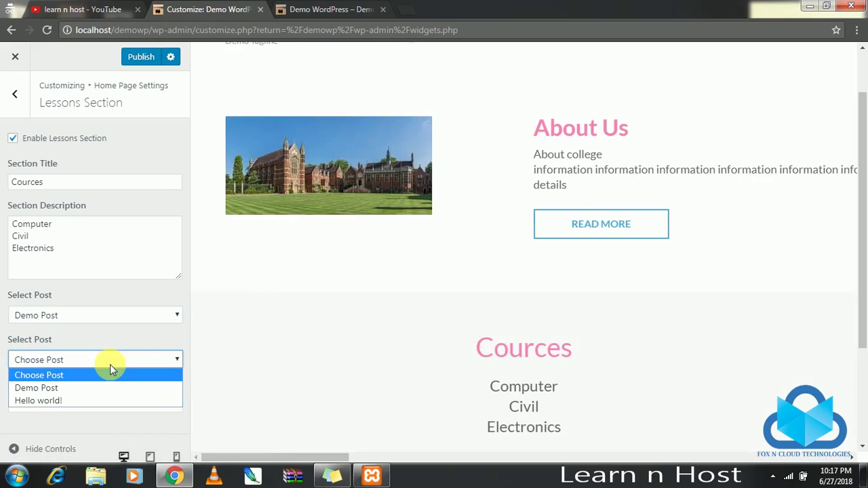
pyautogui.click(103, 388)
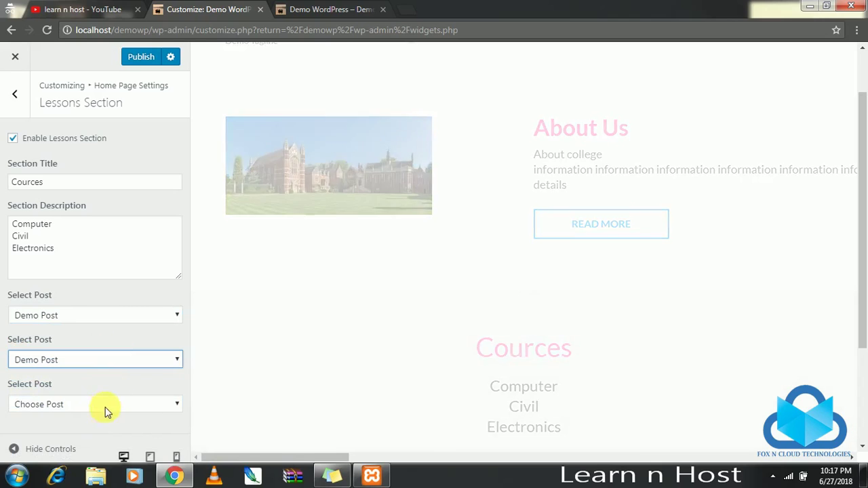
pyautogui.click(103, 405)
pyautogui.click(85, 432)
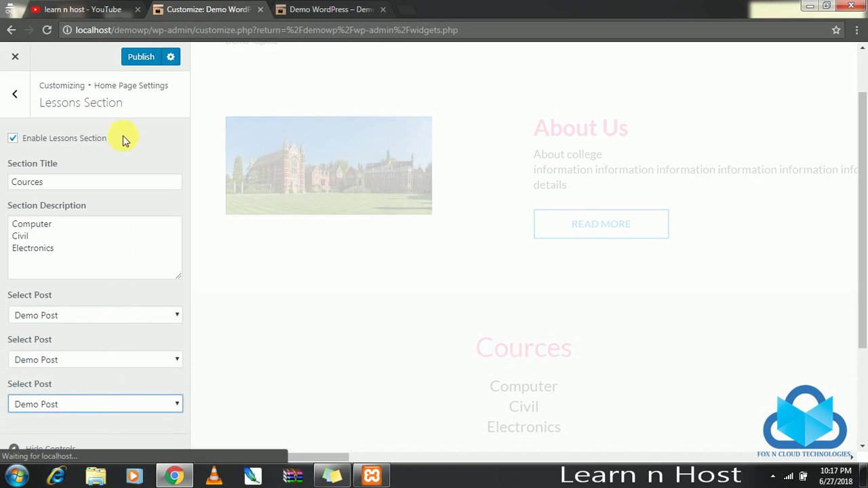
pyautogui.click(136, 60)
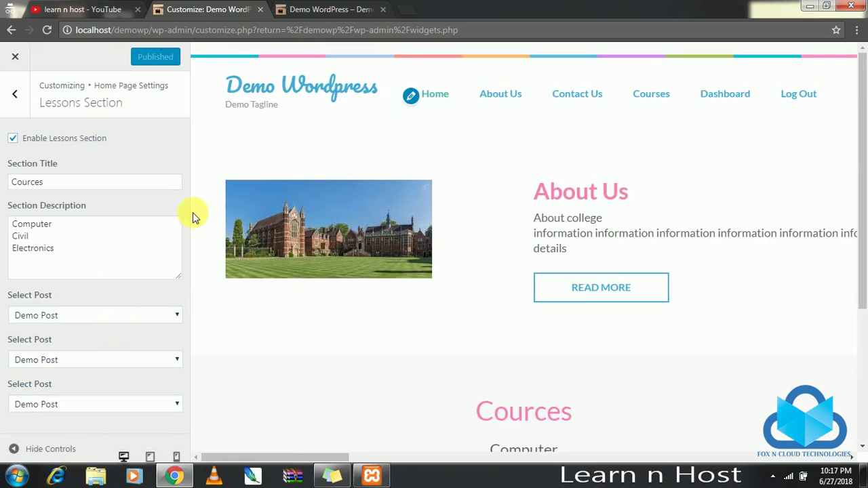
pyautogui.click(15, 95)
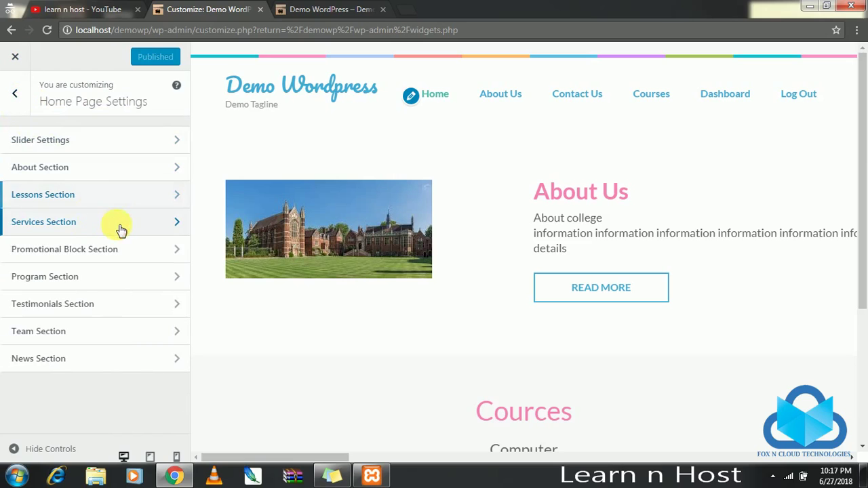
# Briefly look at the Services and Program section settings.
pyautogui.click(121, 230)
pyautogui.click(15, 94)
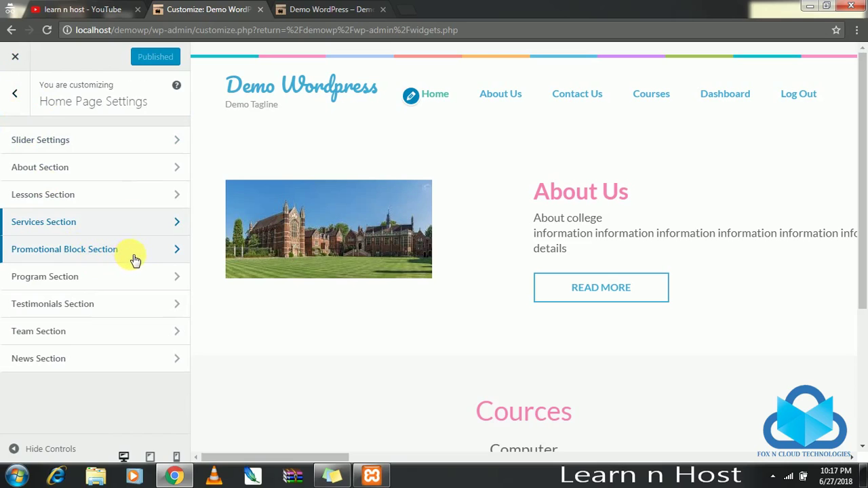
pyautogui.click(123, 283)
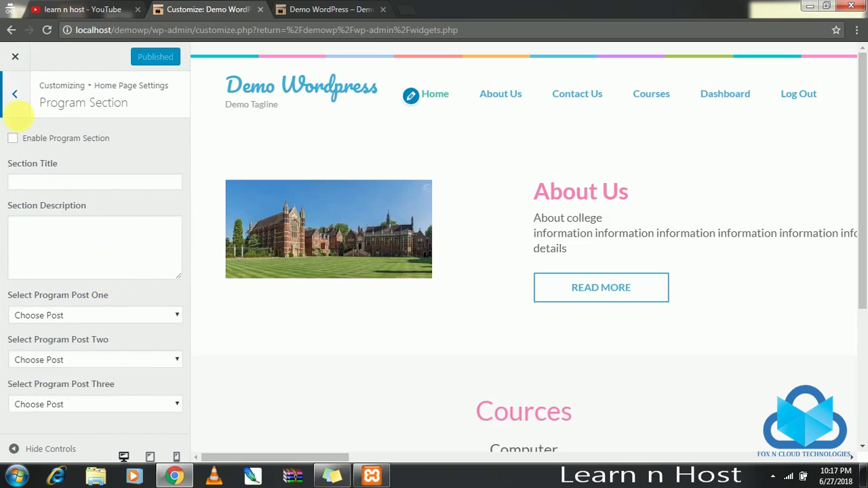
pyautogui.click(15, 95)
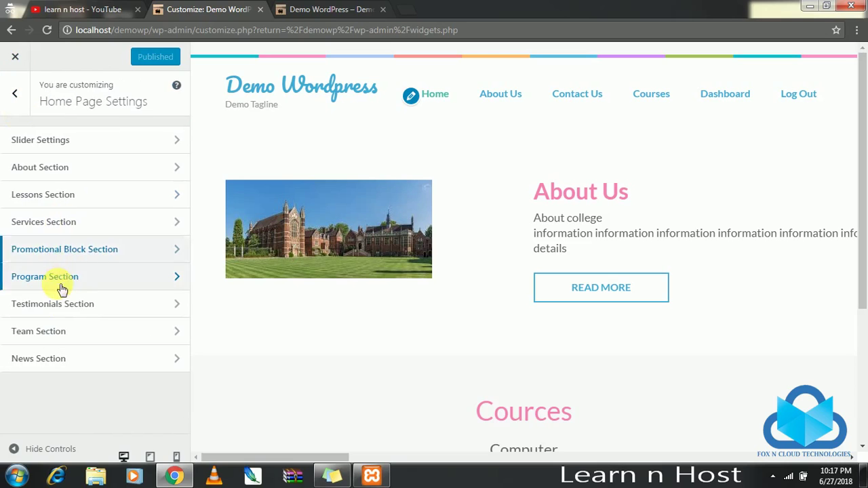
# Title the Testimonials section 'Testimonials' with the description 'Nicw College'.
pyautogui.click(99, 307)
pyautogui.click(106, 182)
pyautogui.write('Testimonials')
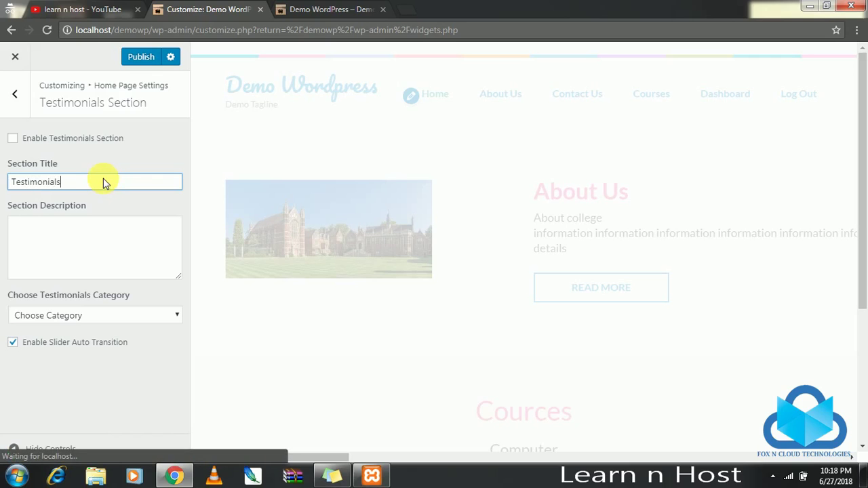
pyautogui.click(151, 233)
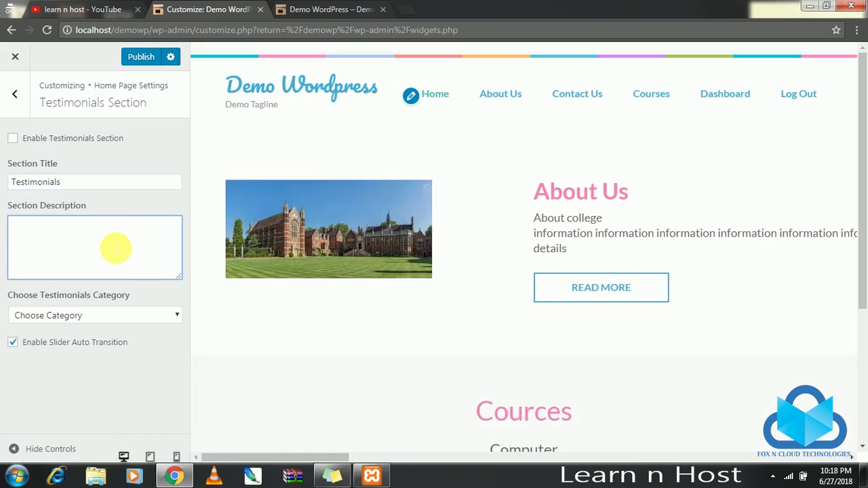
pyautogui.write('Nicw')
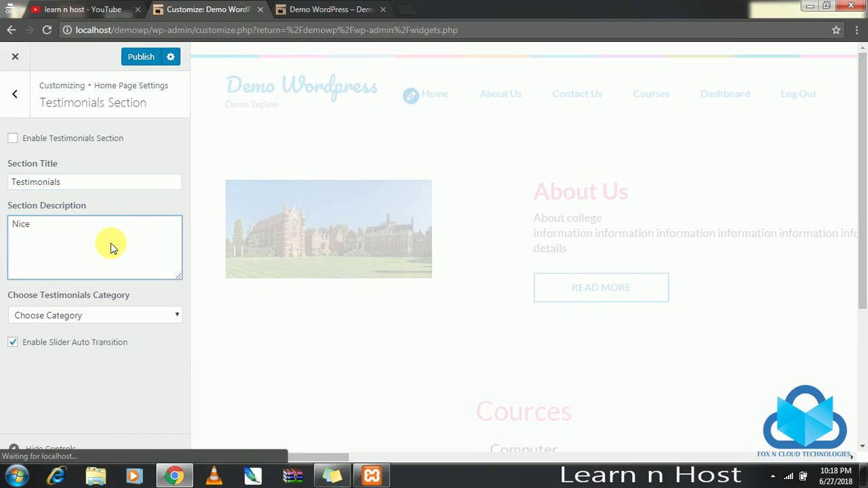
pyautogui.write(' College')
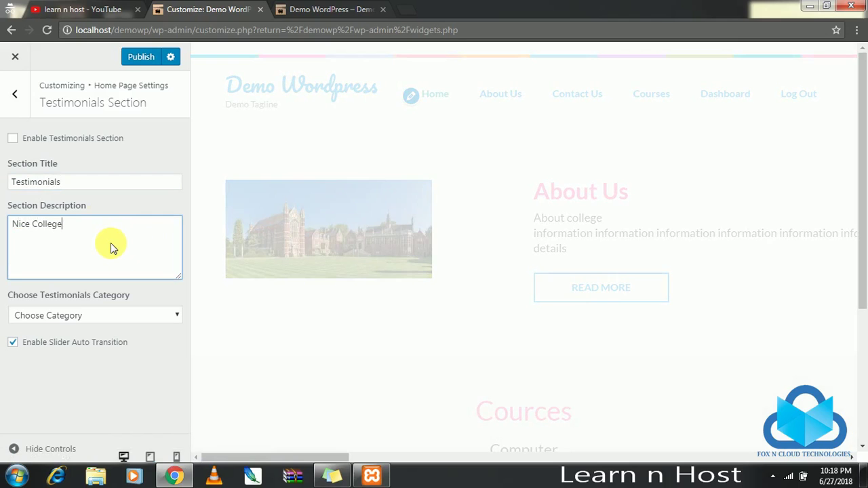
# Choose Uncategorized as the testimonial category and publish the Testimonials section.
pyautogui.scroll(-3, 552, 377)
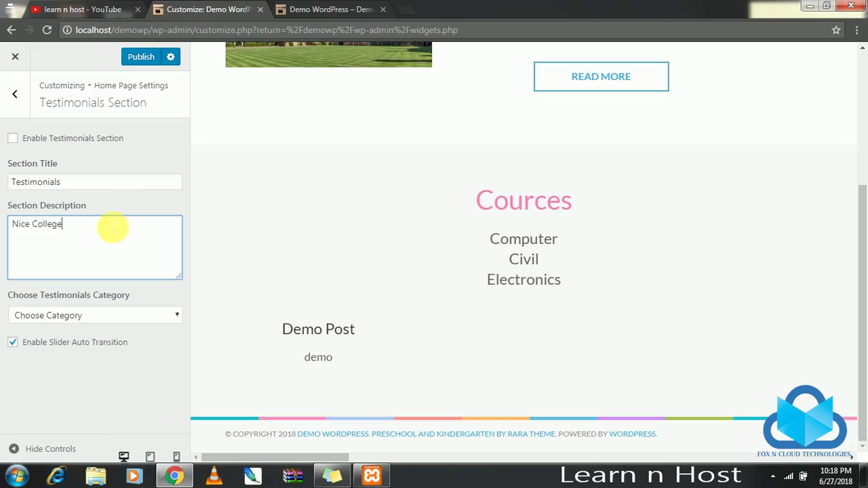
pyautogui.click(128, 322)
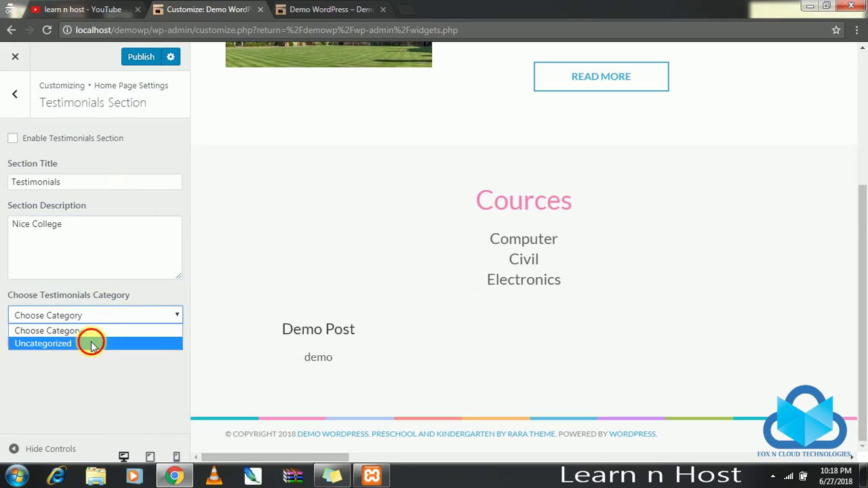
pyautogui.click(91, 341)
pyautogui.click(141, 57)
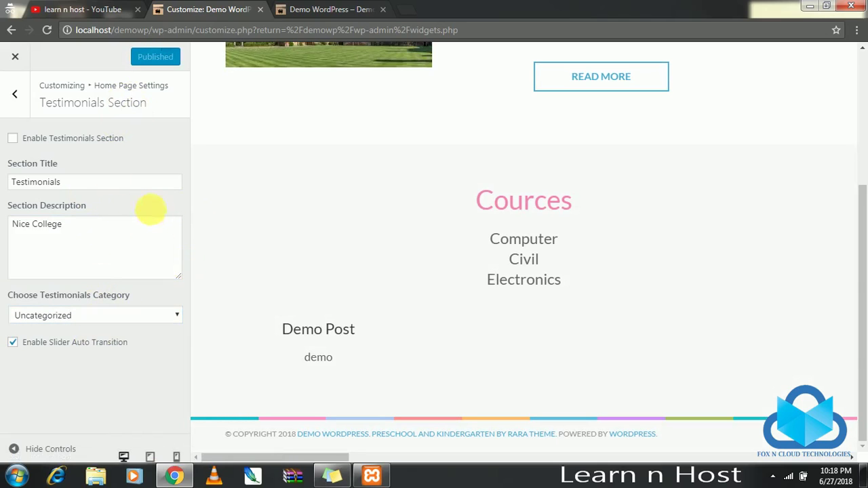
pyautogui.click(15, 106)
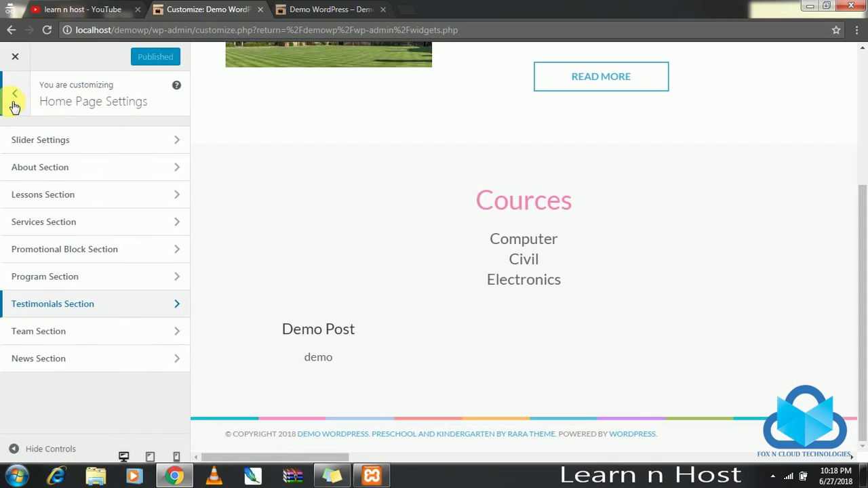
# Look over the Team and News section options, then return to the top-level sections.
pyautogui.click(113, 339)
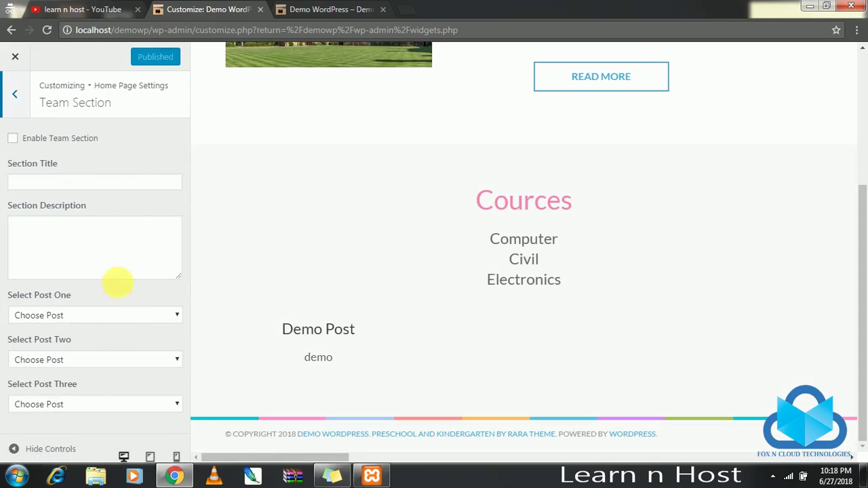
pyautogui.click(17, 92)
pyautogui.click(126, 360)
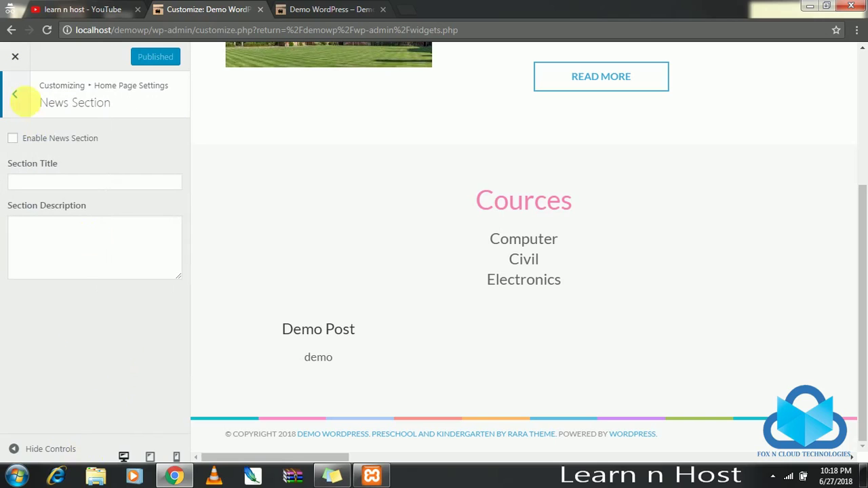
pyautogui.click(15, 95)
pyautogui.click(14, 93)
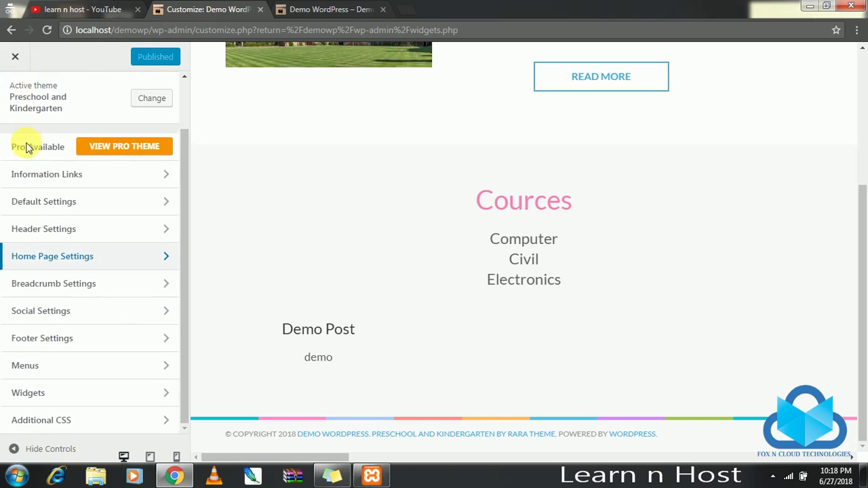
# In Header Settings, fill in the contact e-mail and phone number fields and publish.
pyautogui.click(119, 234)
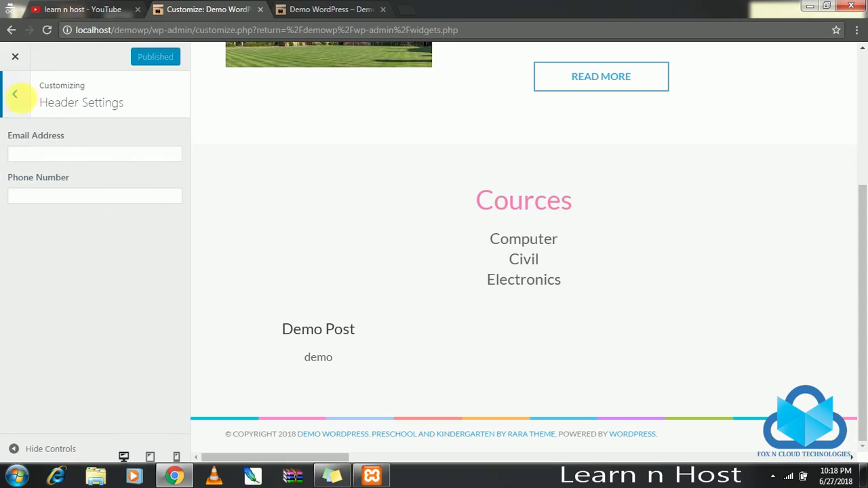
pyautogui.click(113, 153)
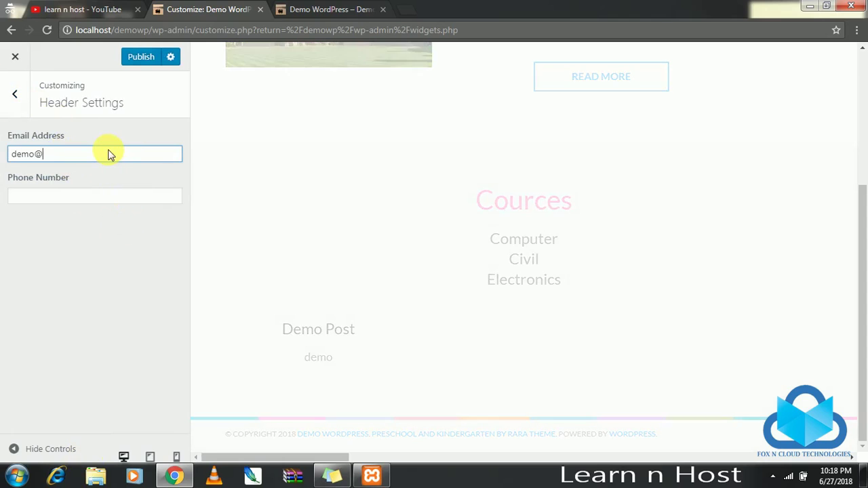
pyautogui.press('Tab')
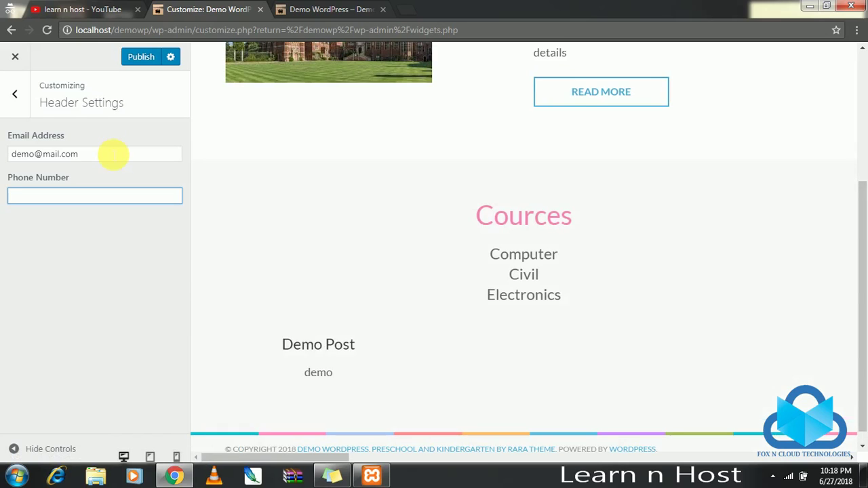
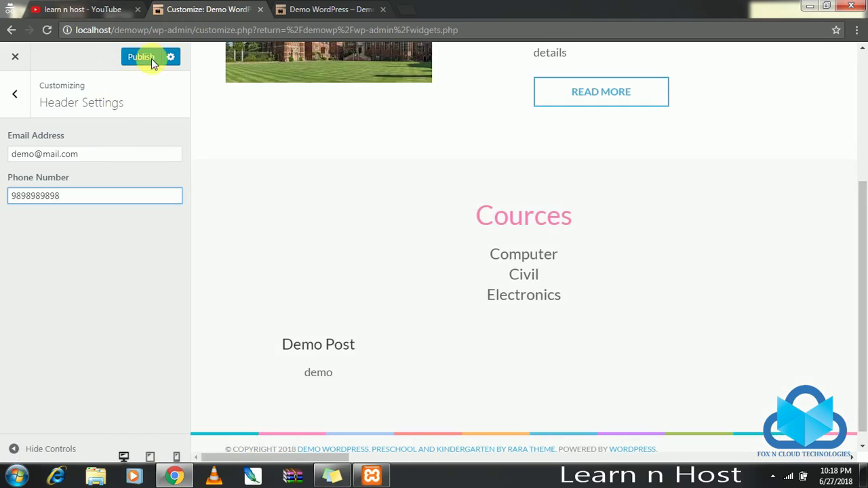
pyautogui.click(144, 57)
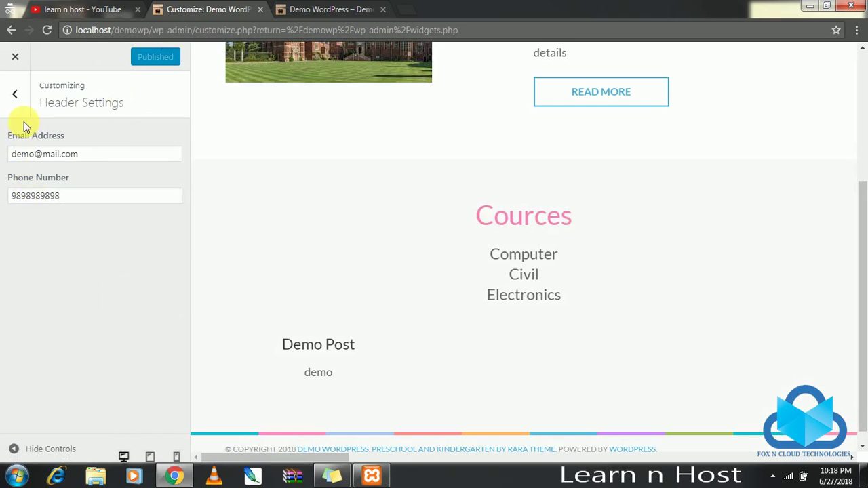
# Set the home page Slider category to Uncategorized.
pyautogui.click(15, 93)
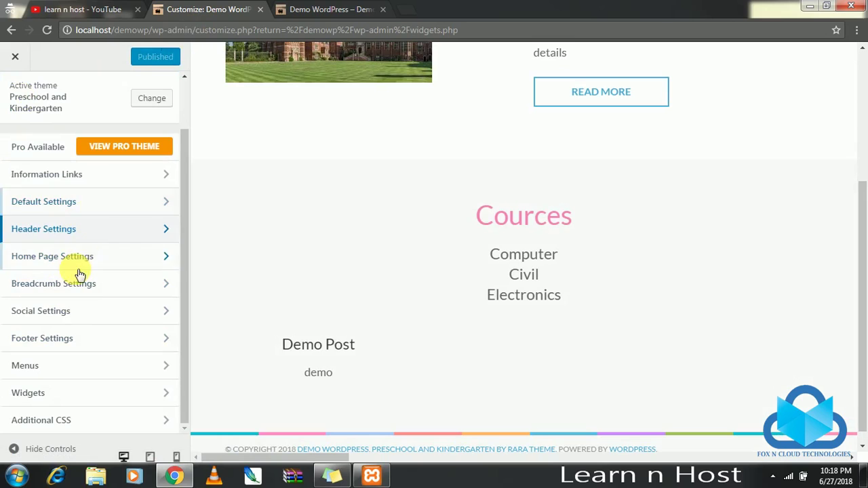
pyautogui.click(103, 258)
pyautogui.click(123, 141)
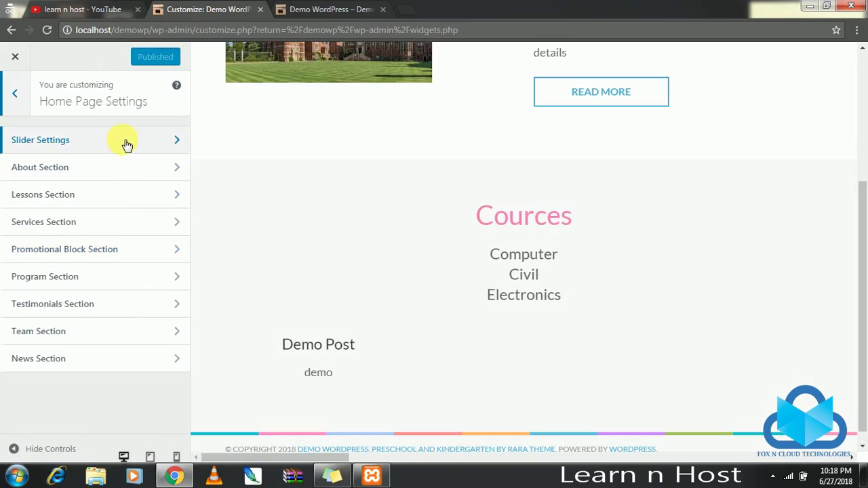
pyautogui.scroll(-1, 104, 206)
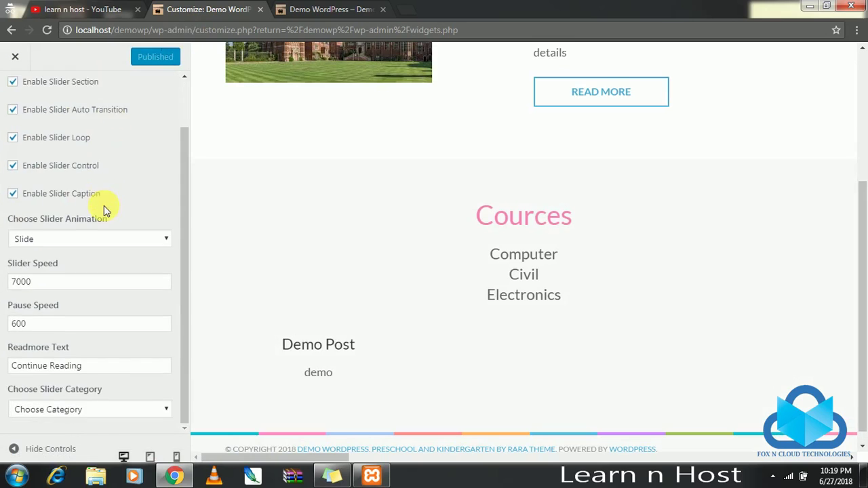
pyautogui.click(136, 411)
pyautogui.click(106, 437)
pyautogui.scroll(1, 129, 271)
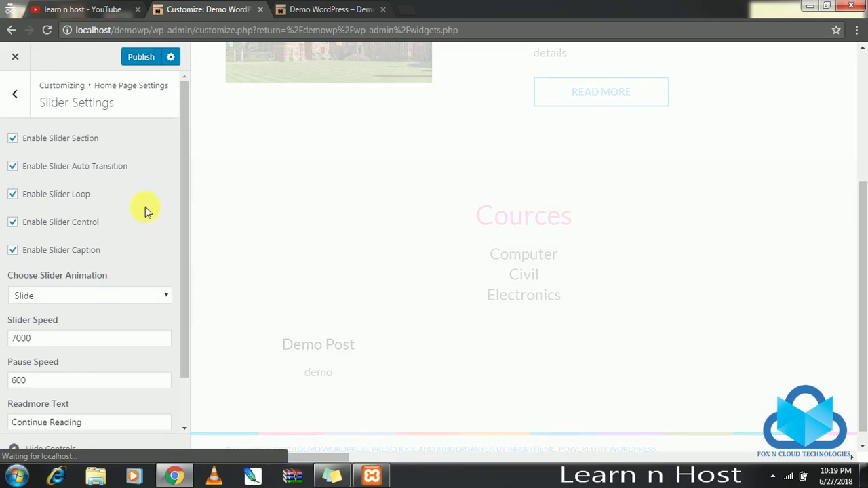
# Check the About section and footer copyright settings, then return to the main list.
pyautogui.click(19, 100)
pyautogui.click(131, 175)
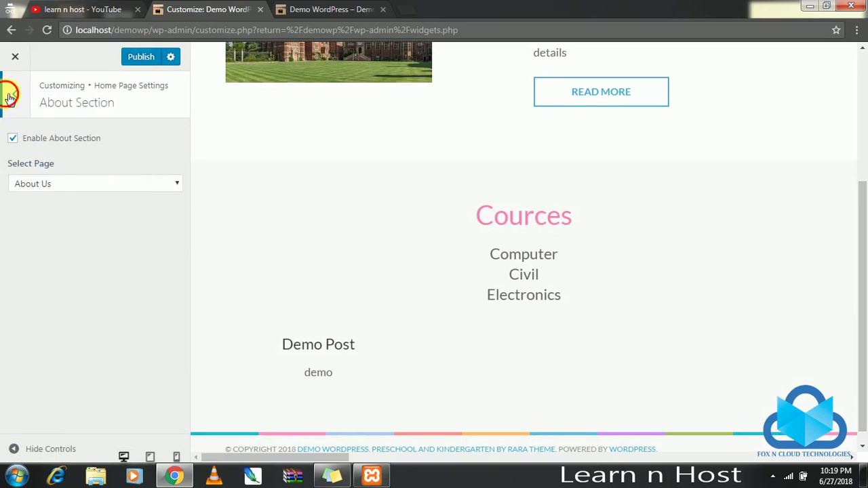
pyautogui.click(11, 97)
pyautogui.click(24, 99)
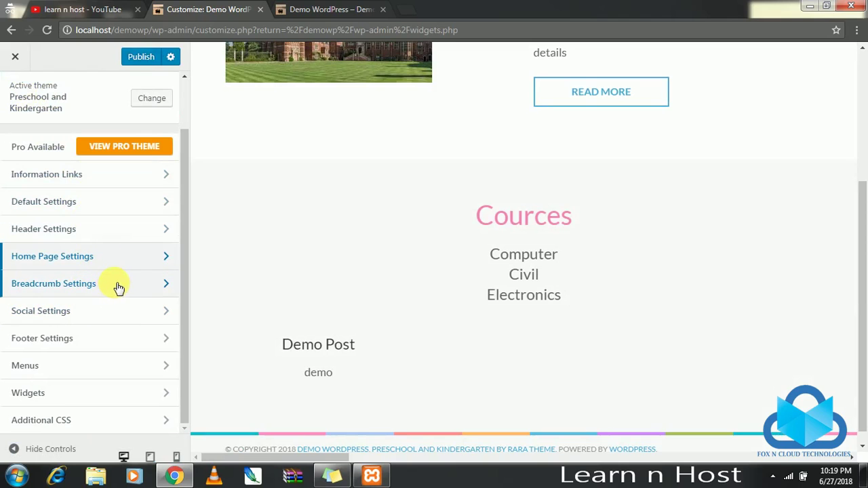
pyautogui.click(102, 344)
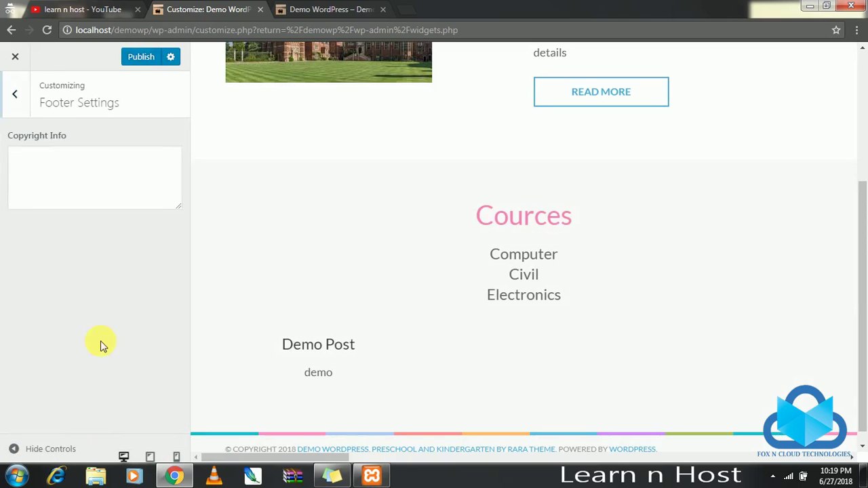
pyautogui.click(14, 93)
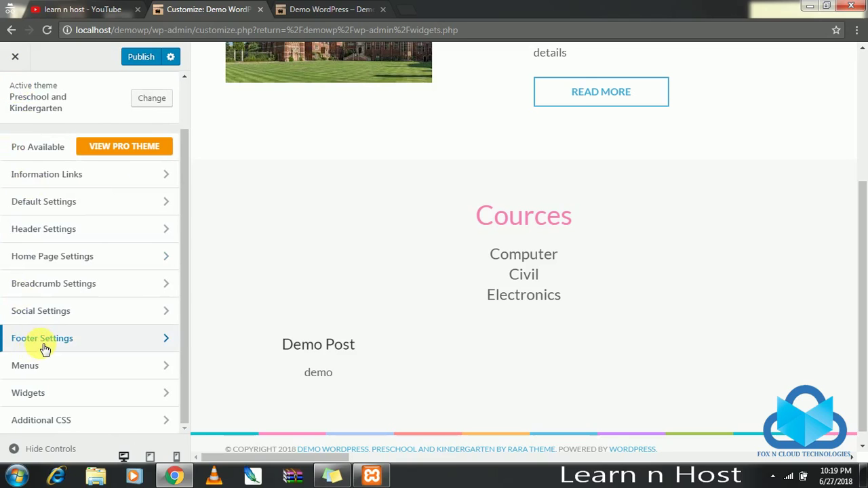
# Review the items in the Home menu.
pyautogui.click(91, 367)
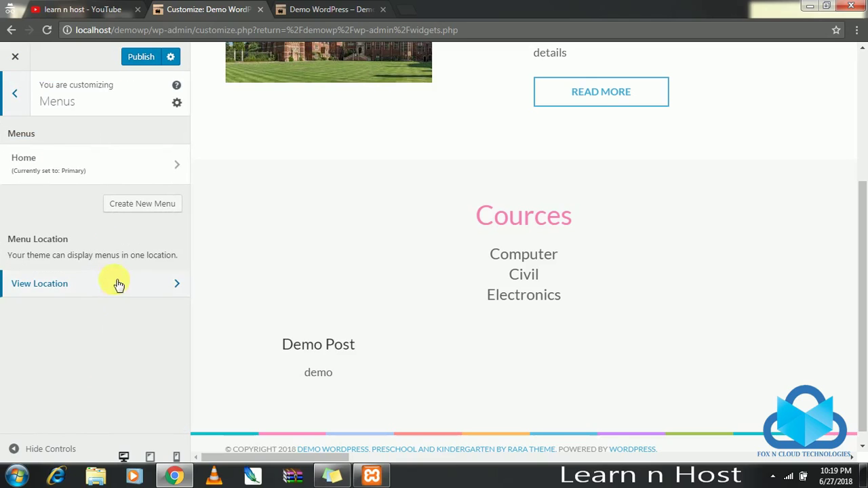
pyautogui.click(134, 160)
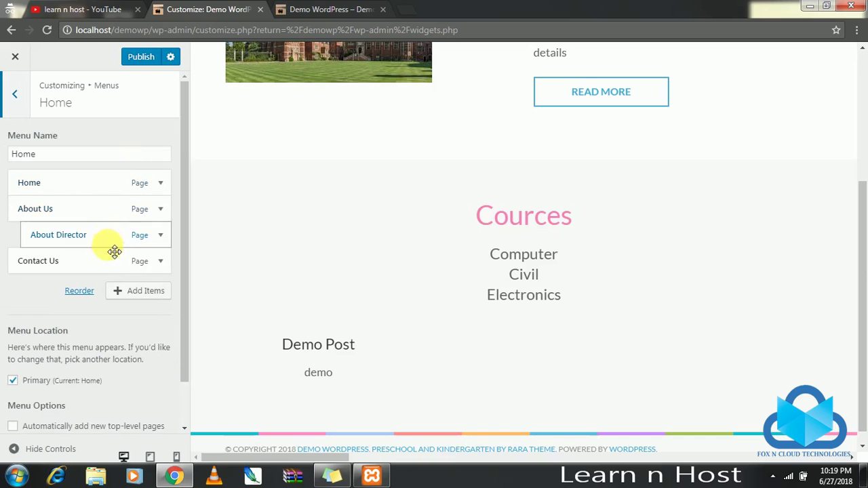
pyautogui.scroll(-2, 71, 309)
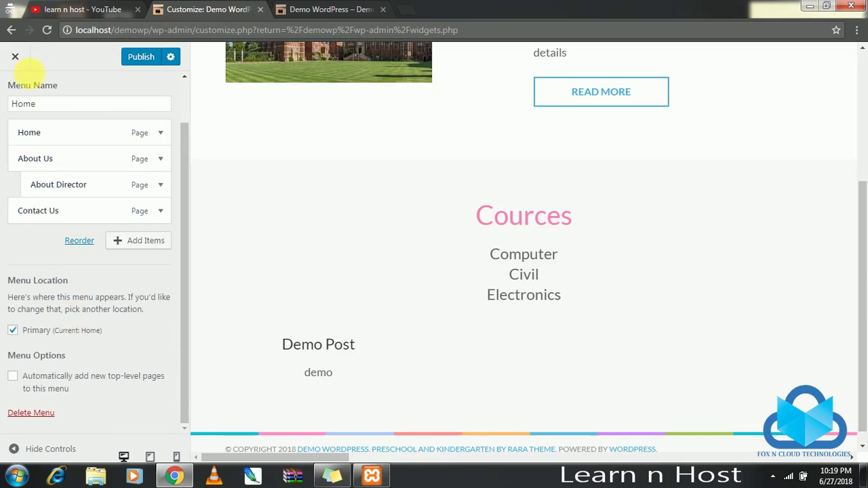
pyautogui.scroll(1, 33, 141)
pyautogui.click(17, 96)
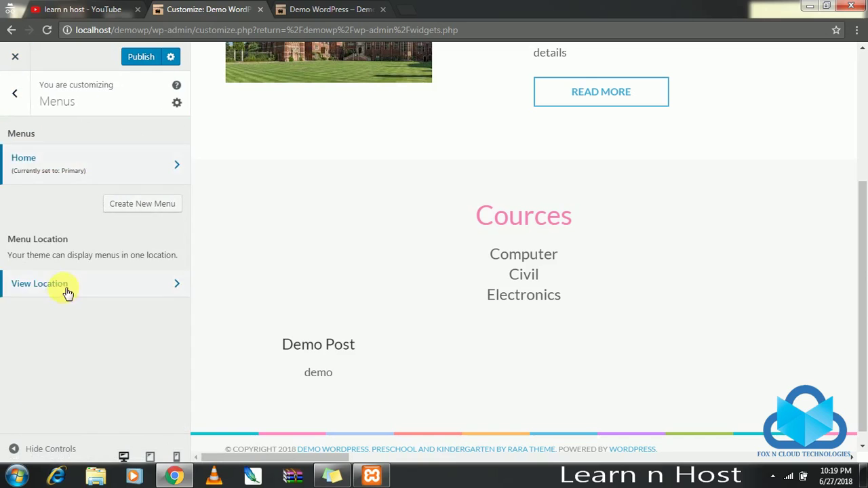
# Assign the Home menu to the Primary location, publish, and return to the main sections.
pyautogui.click(117, 284)
pyautogui.click(118, 250)
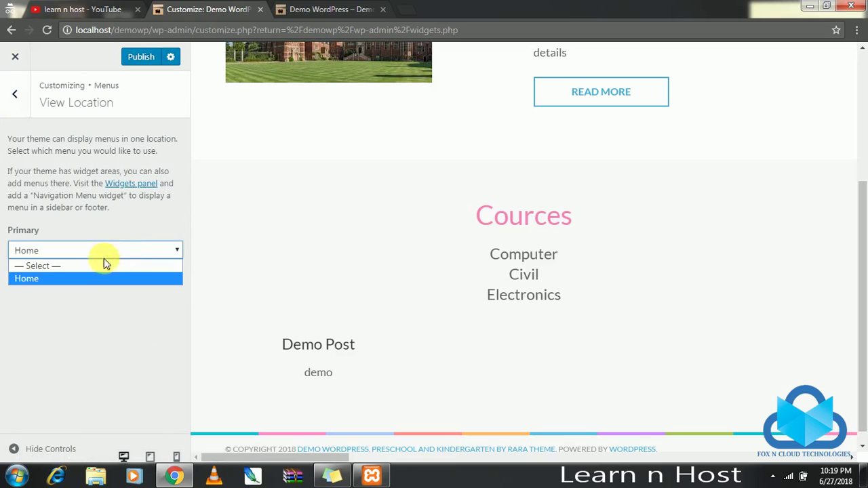
pyautogui.click(78, 279)
pyautogui.click(134, 57)
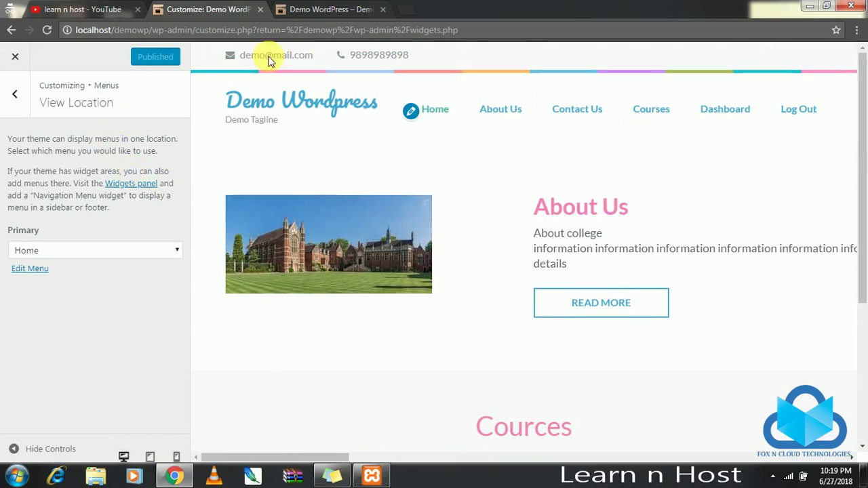
pyautogui.click(14, 94)
pyautogui.click(14, 95)
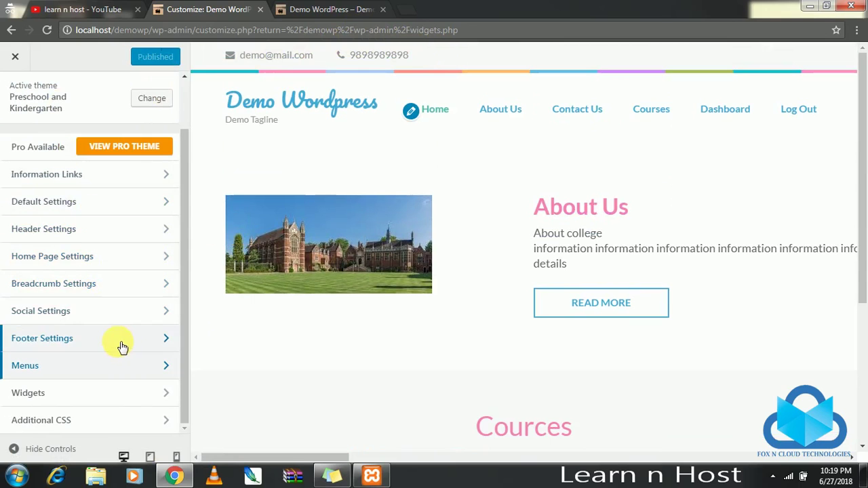
# Enter facebook.com/college as the Facebook link, enable header social links, and publish.
pyautogui.click(126, 312)
pyautogui.click(131, 219)
pyautogui.write('facebook')
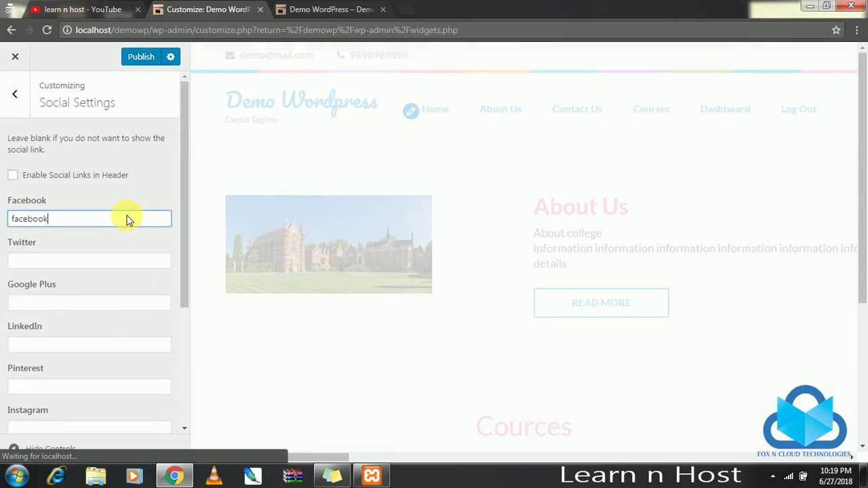
pyautogui.write('.com/college')
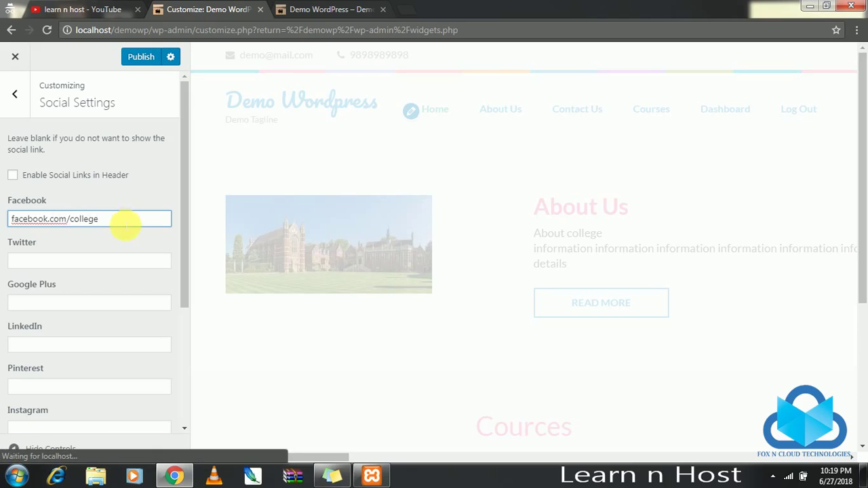
pyautogui.scroll(-3, 127, 223)
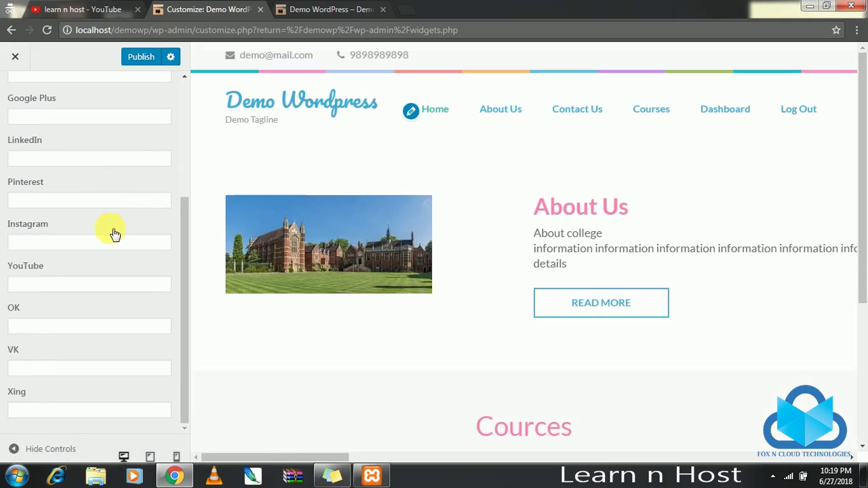
pyautogui.scroll(3, 115, 234)
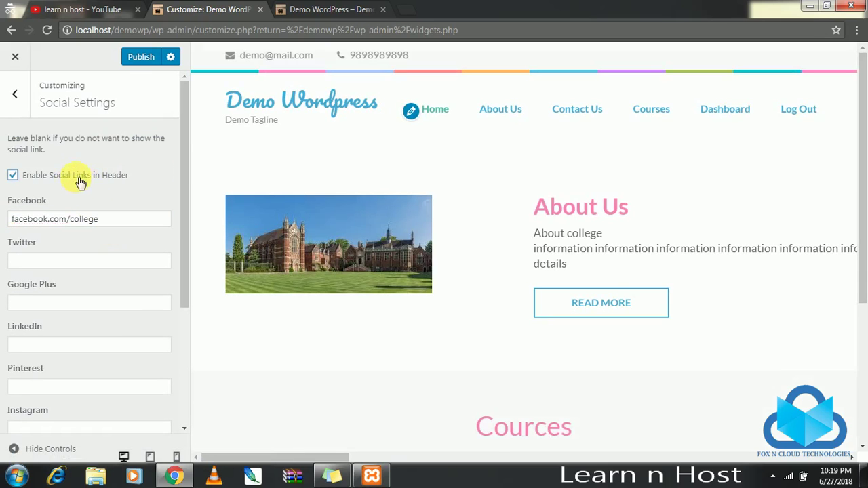
pyautogui.click(76, 177)
pyautogui.click(143, 59)
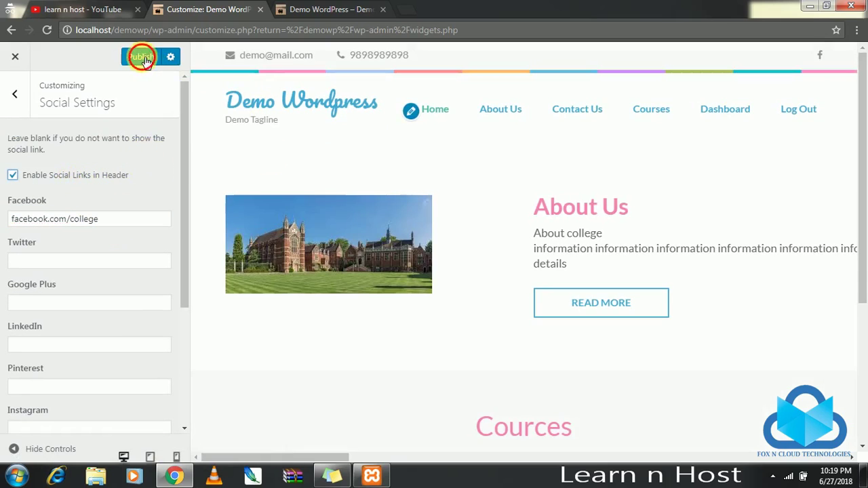
pyautogui.click(20, 89)
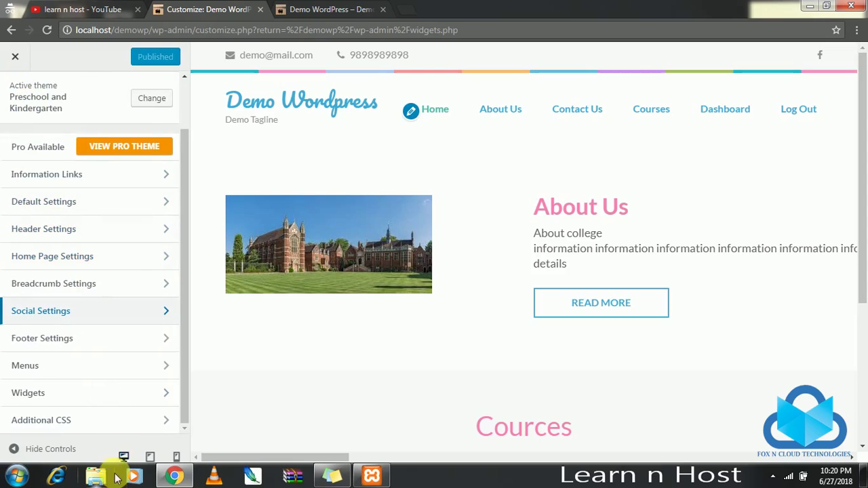
# Leave the theme info panel and go to Default Settings > Site Identity.
pyautogui.click(122, 176)
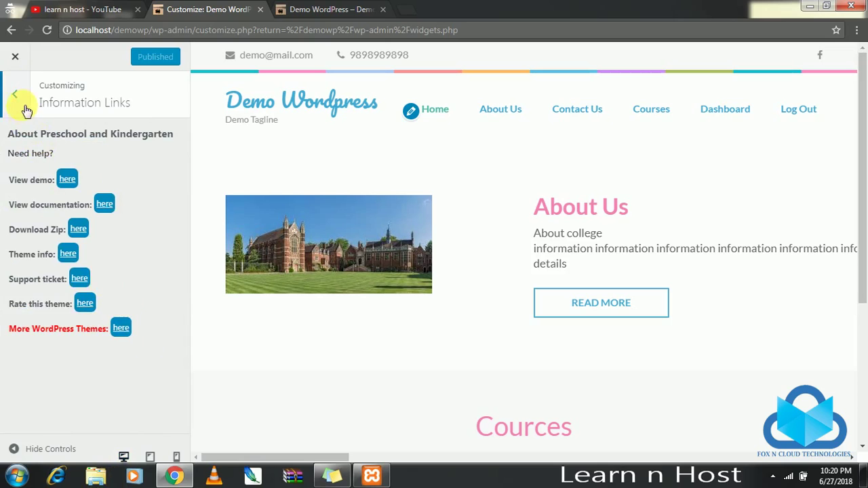
pyautogui.click(19, 101)
pyautogui.click(105, 202)
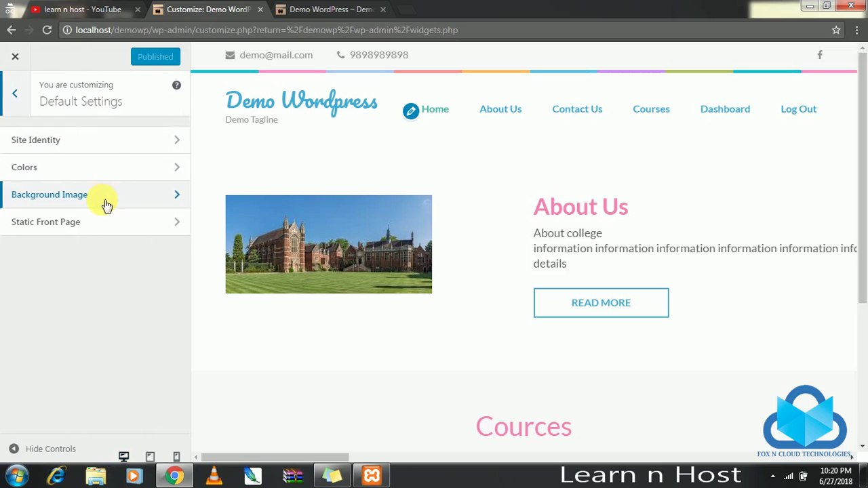
pyautogui.click(136, 140)
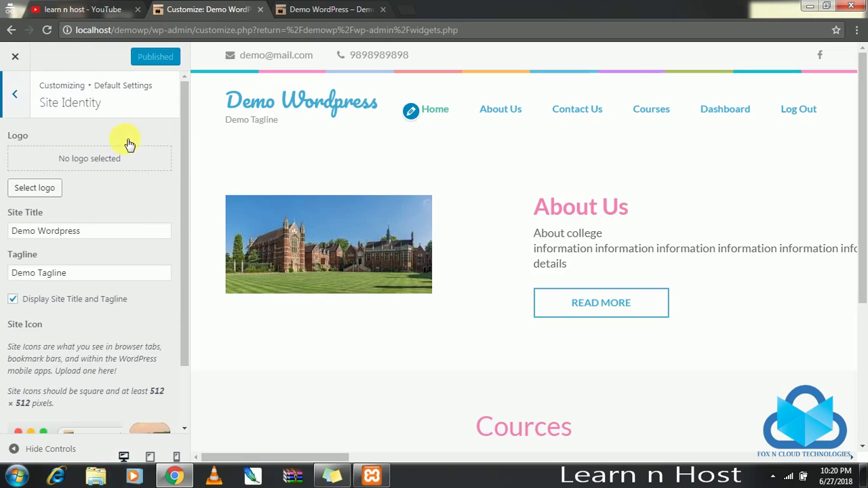
# Replace the site title with 'Demo College' and the tagline with 'Learn N Host', then publish.
pyautogui.moveTo(97, 237); pyautogui.dragTo(2, 233)
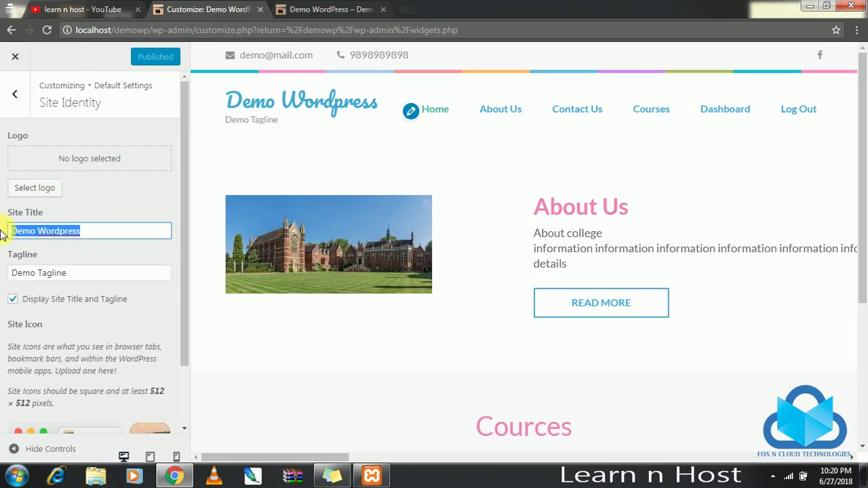
pyautogui.write('D')
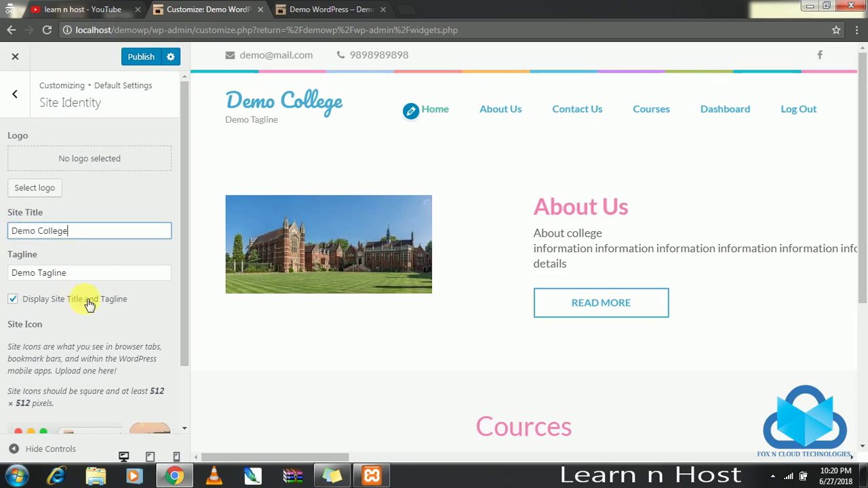
pyautogui.moveTo(101, 275); pyautogui.dragTo(2, 271)
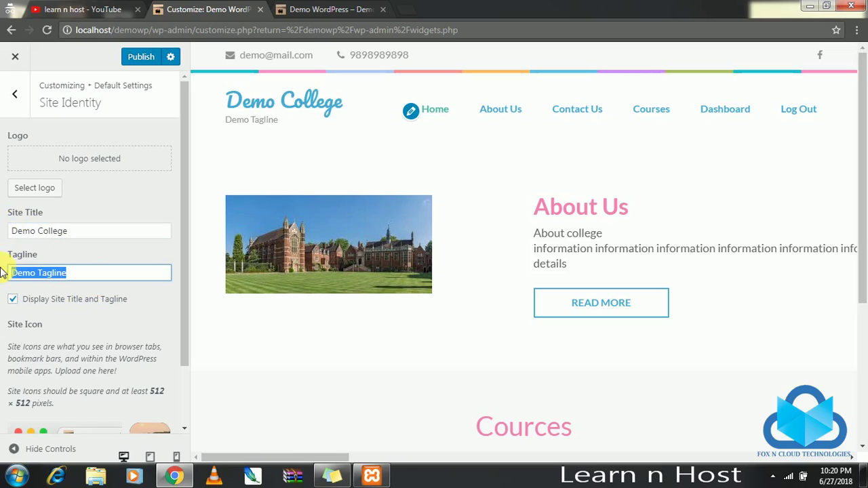
pyautogui.write('Learn N Host')
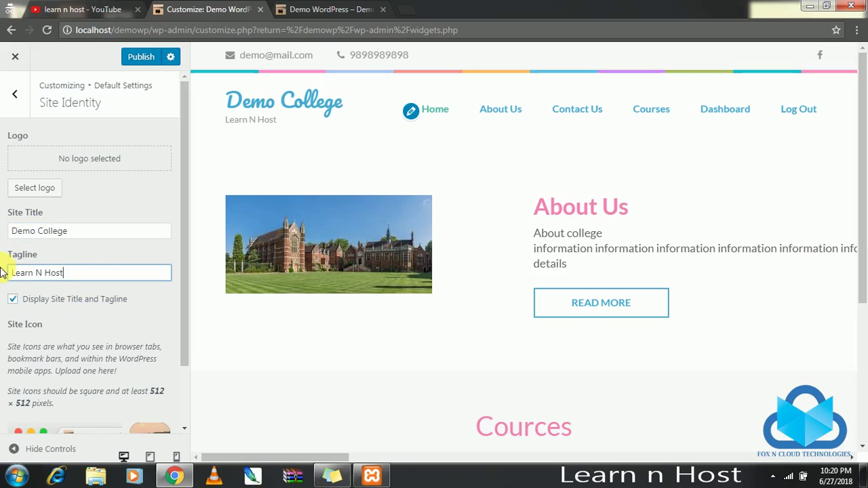
pyautogui.scroll(-2, 71, 285)
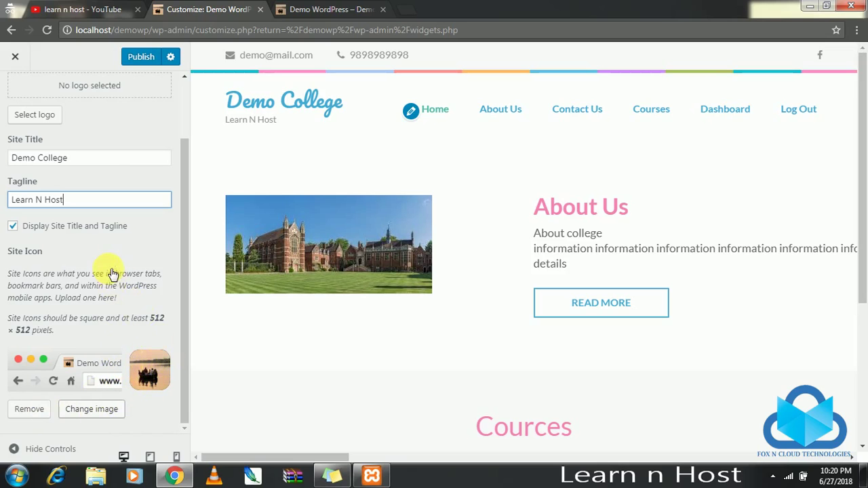
pyautogui.scroll(1, 112, 270)
pyautogui.scroll(2, 112, 270)
pyautogui.click(140, 57)
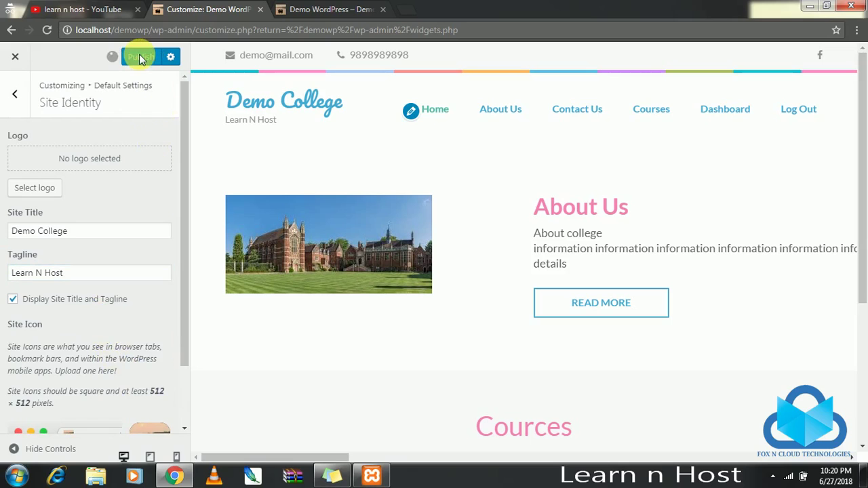
pyautogui.click(21, 107)
# Pick #dbdbdb light grey as the background colour, publish, then view Background Image settings.
pyautogui.click(132, 170)
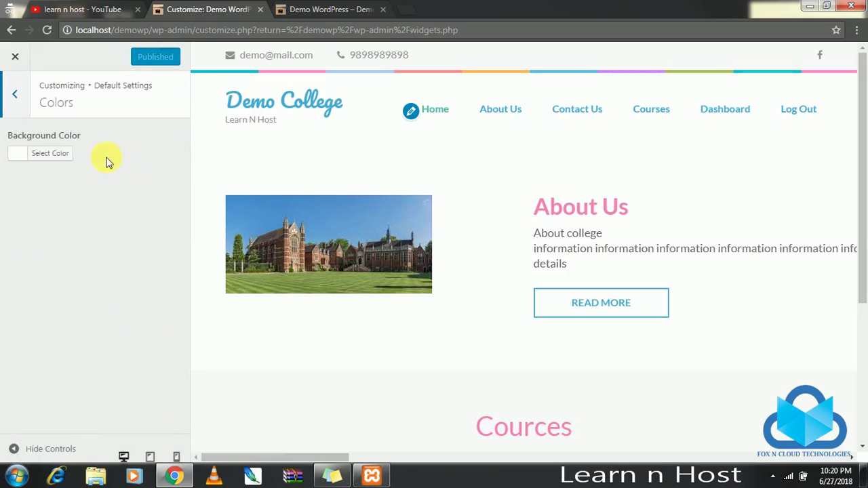
pyautogui.click(20, 156)
pyautogui.moveTo(24, 182); pyautogui.dragTo(26, 192)
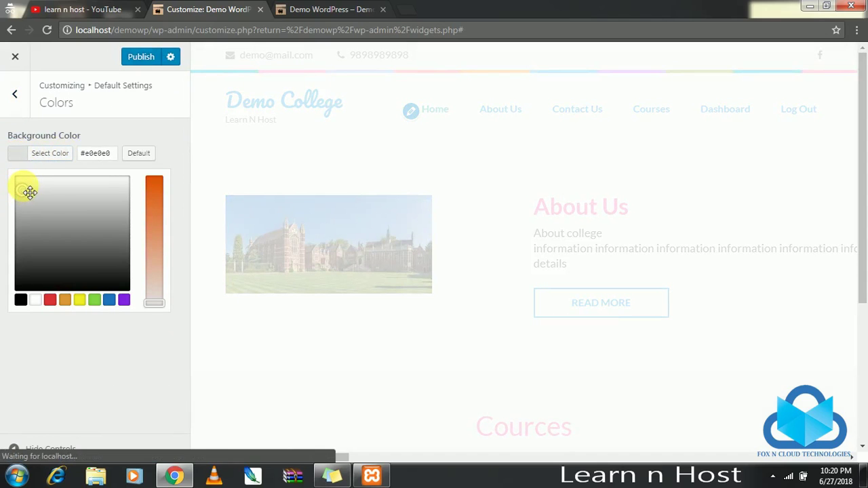
pyautogui.moveTo(27, 197); pyautogui.dragTo(22, 197)
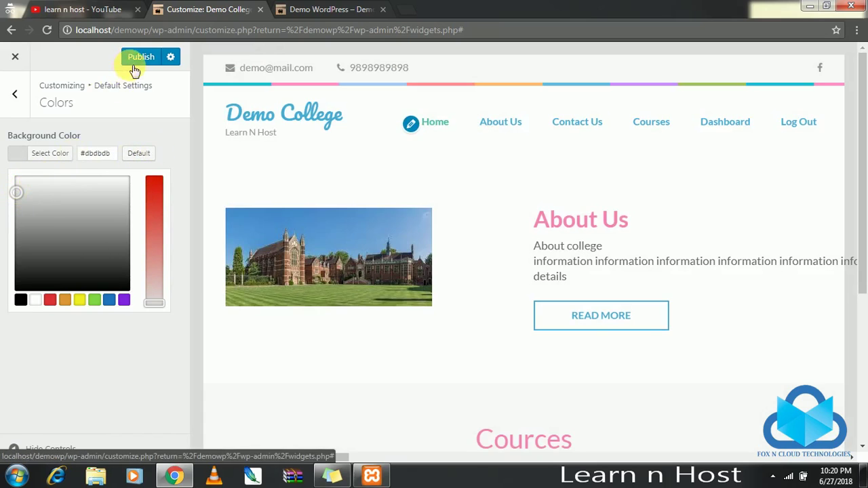
pyautogui.click(137, 60)
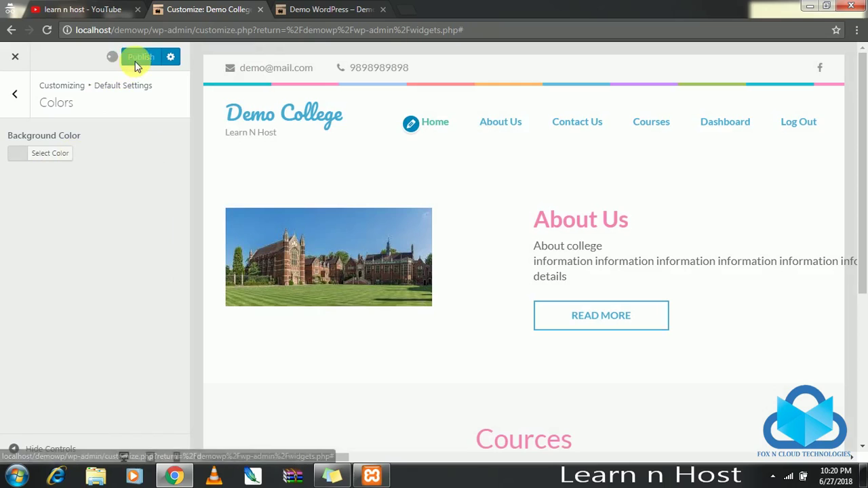
pyautogui.click(15, 93)
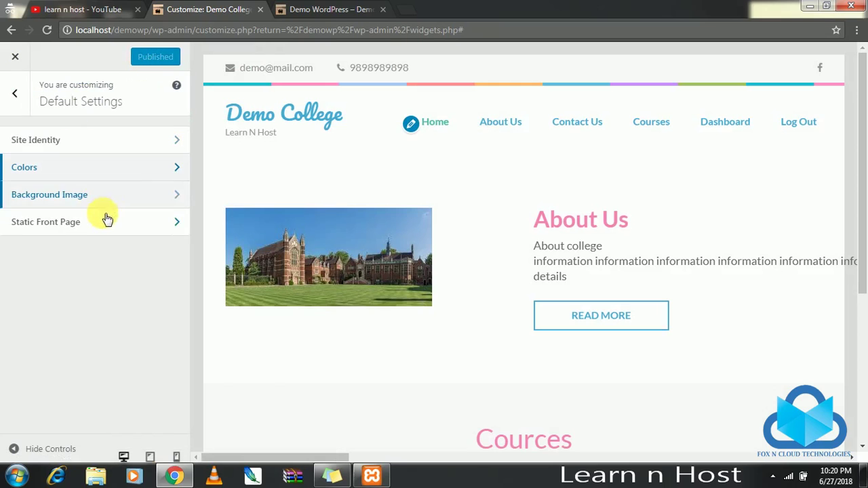
pyautogui.click(120, 195)
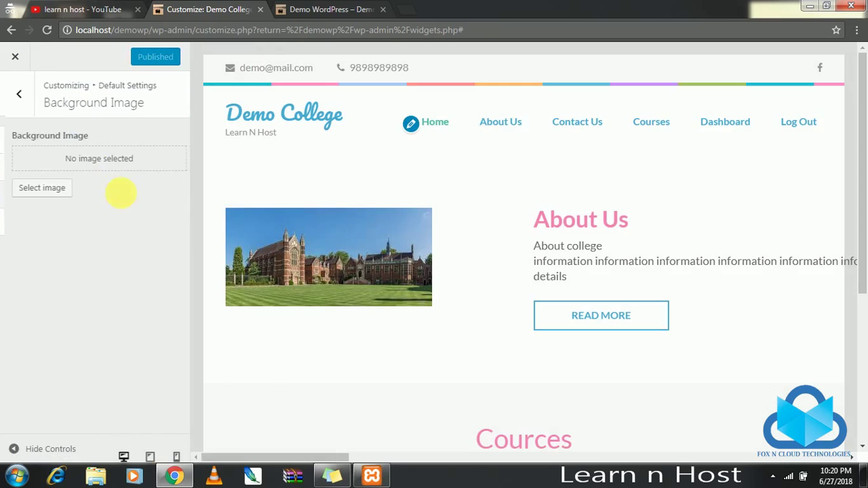
# Set Newsletter as the posts page instead of Sample Page, keeping Home as front page, and publish.
pyautogui.click(16, 98)
pyautogui.click(89, 228)
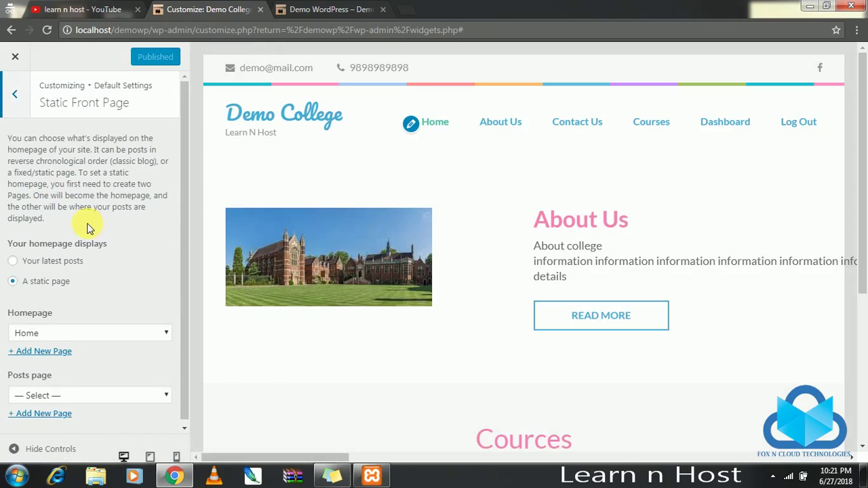
pyautogui.scroll(-1, 74, 305)
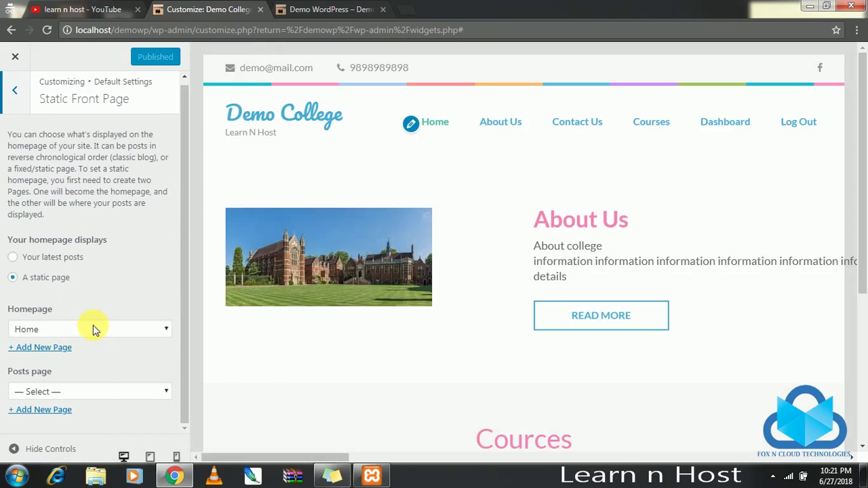
pyautogui.click(111, 393)
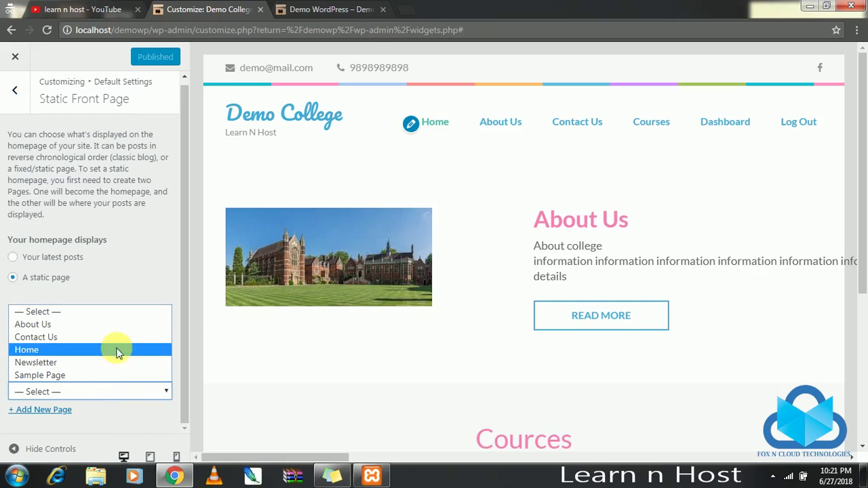
pyautogui.click(87, 375)
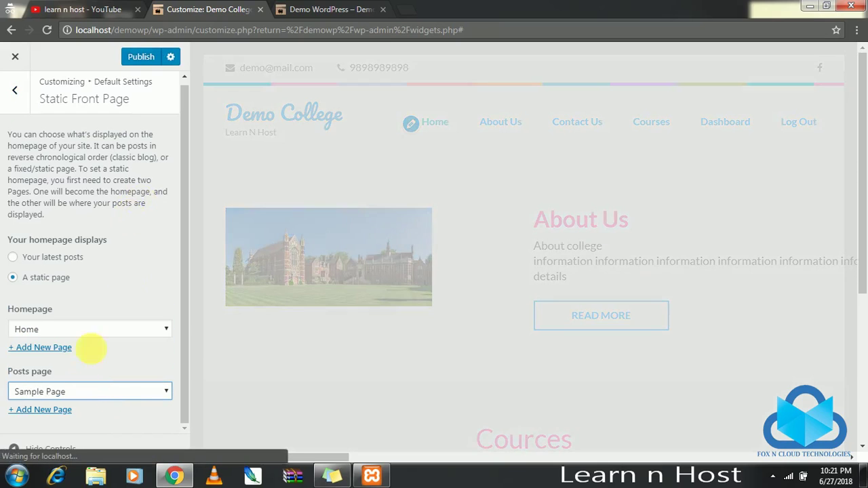
pyautogui.click(117, 399)
pyautogui.click(75, 360)
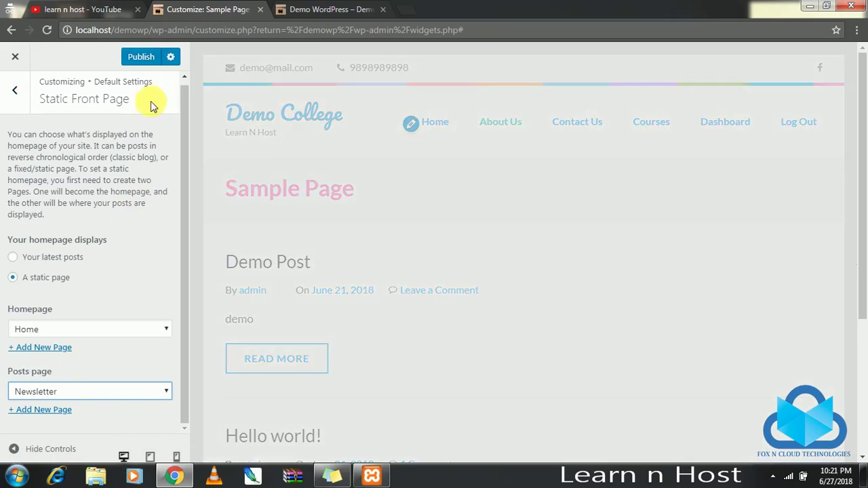
pyautogui.click(141, 59)
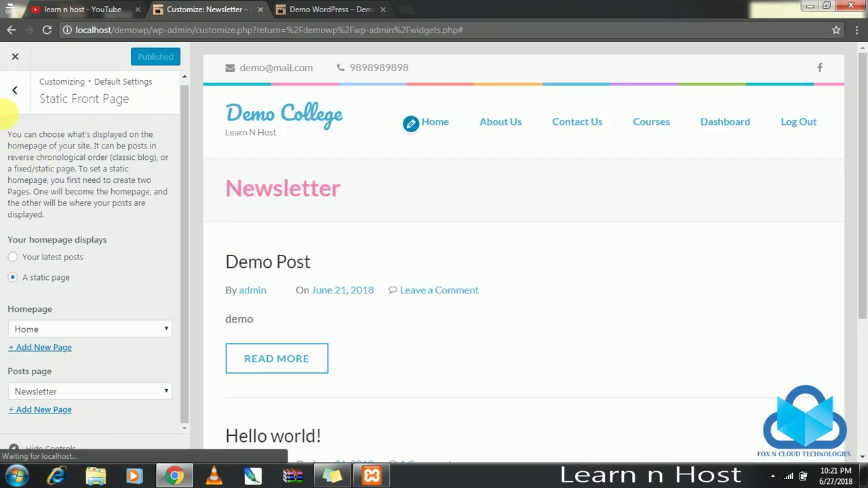
pyautogui.click(12, 94)
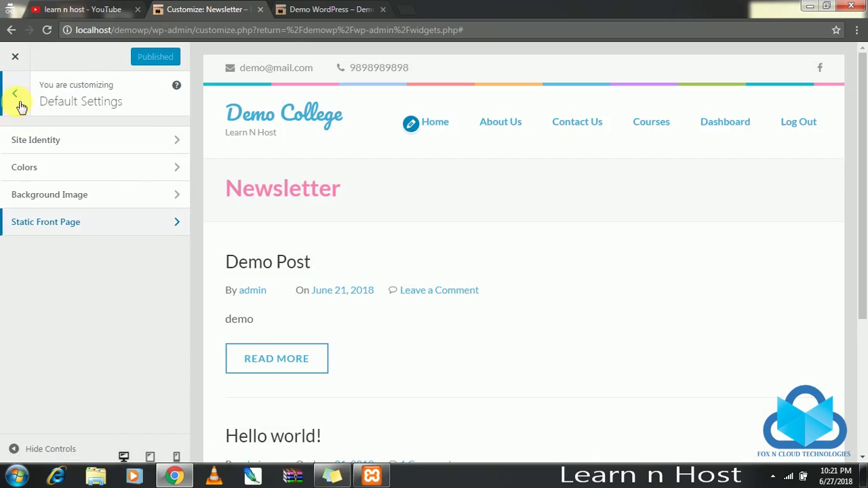
pyautogui.click(15, 96)
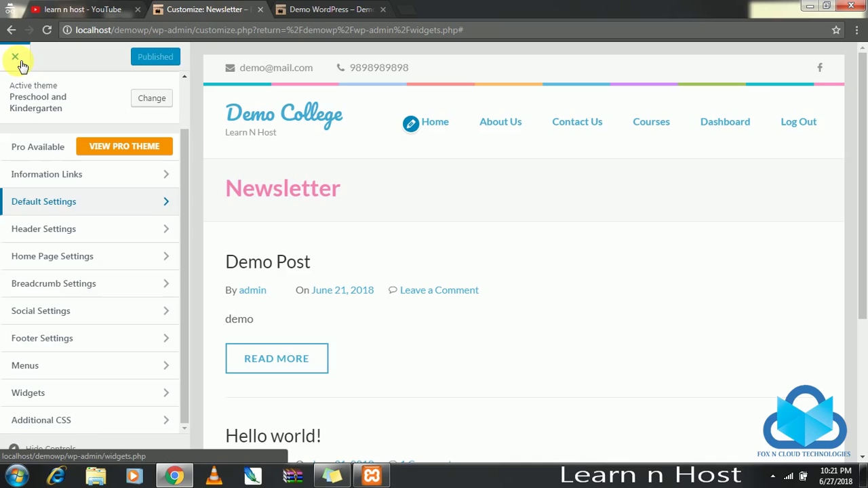
# Close the customizer, reload the live site to show the new title, and browse its first page.
pyautogui.click(20, 63)
pyautogui.click(347, 6)
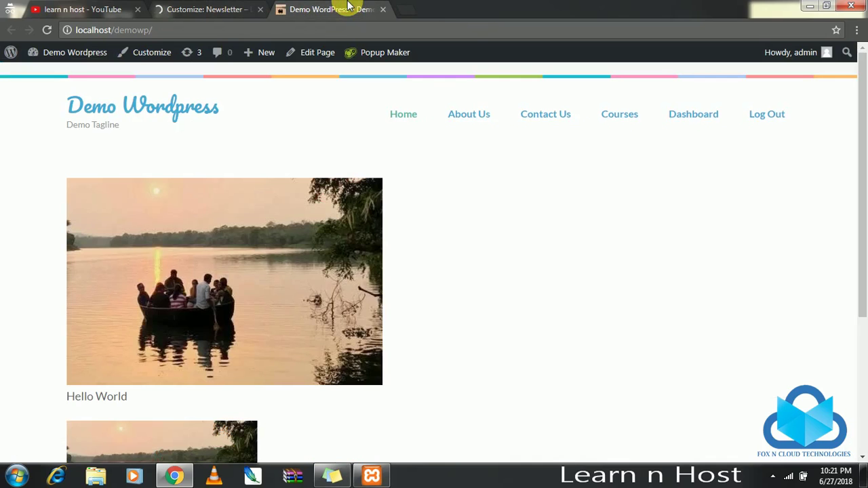
pyautogui.click(411, 115)
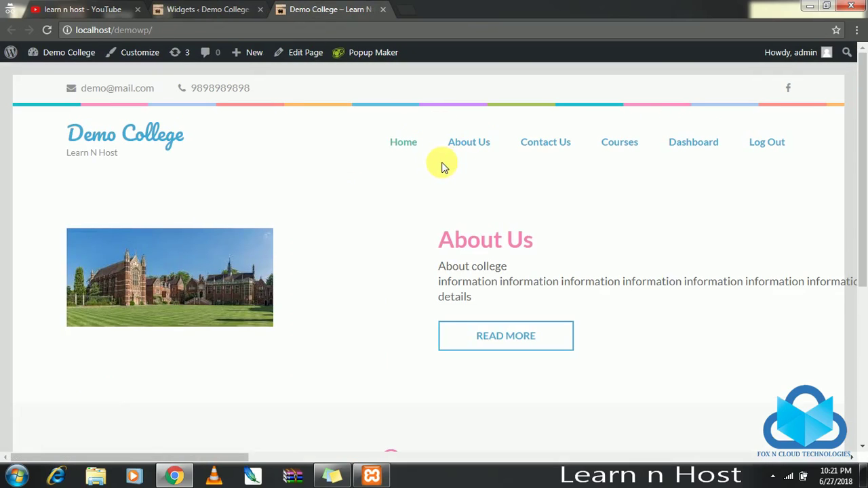
pyautogui.click(403, 142)
pyautogui.moveTo(469, 147)
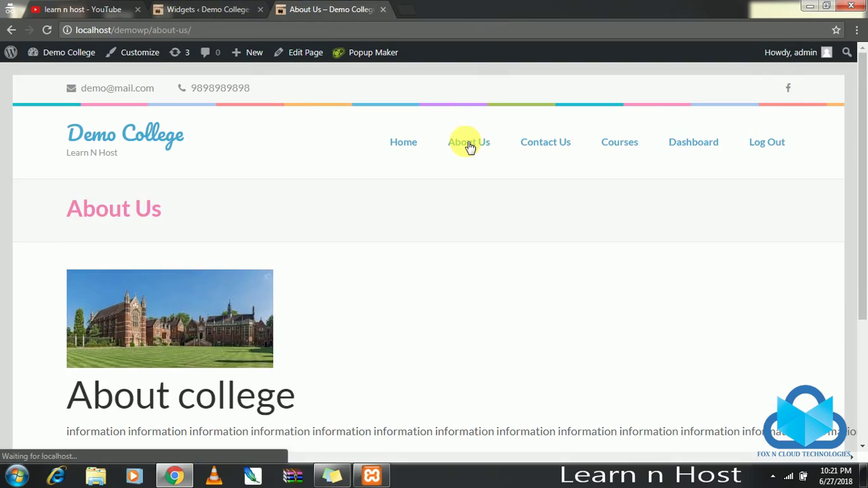
pyautogui.scroll(-3, 111, 291)
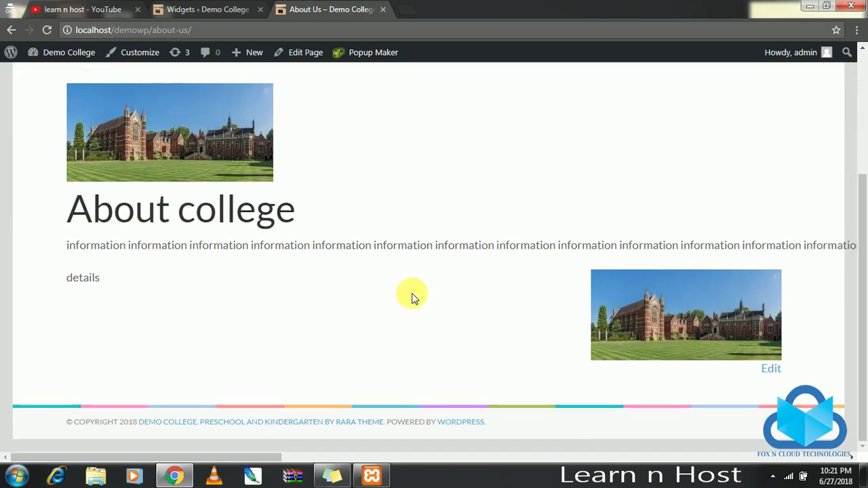
pyautogui.scroll(5, 420, 298)
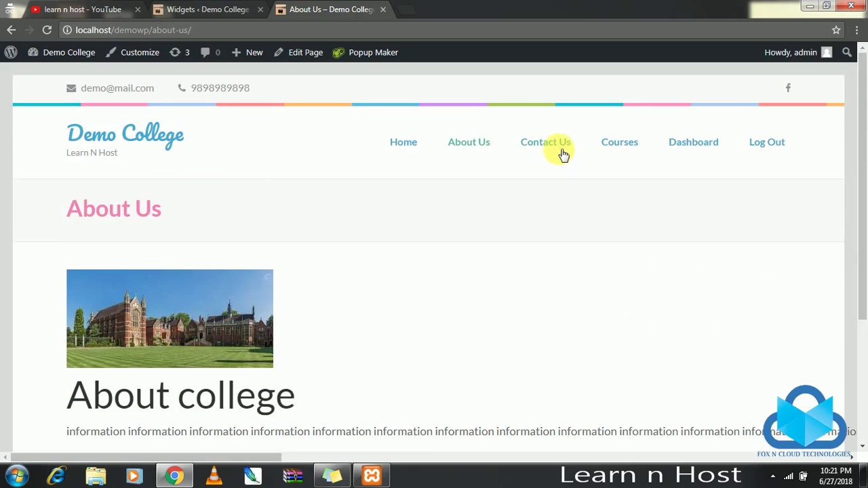
# Visit the Contact Us page, then Courses, then return to Contact Us.
pyautogui.click(557, 149)
pyautogui.scroll(-1, 217, 360)
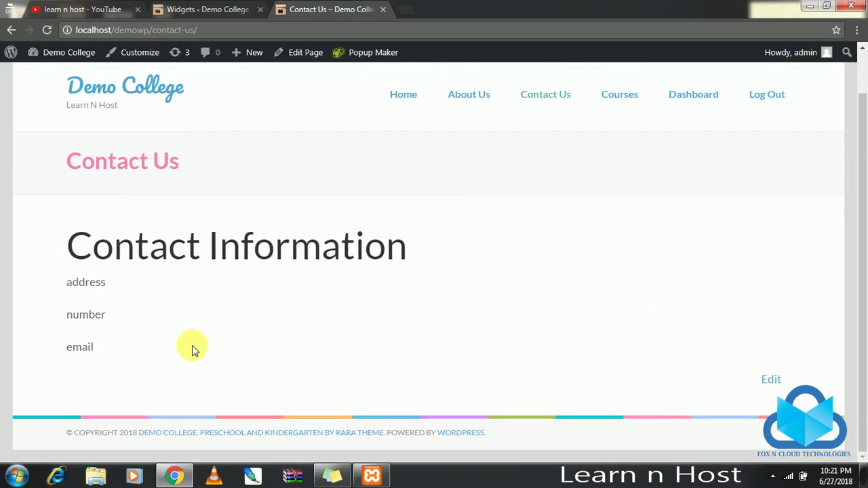
pyautogui.click(618, 95)
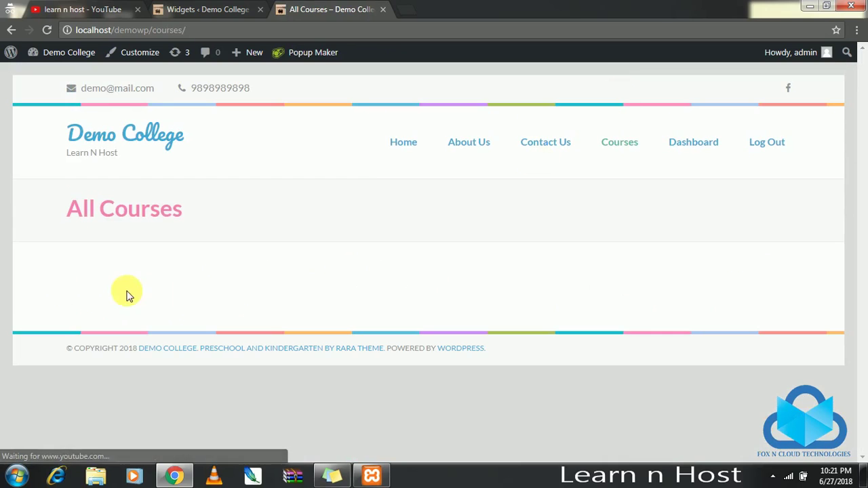
pyautogui.click(555, 149)
# Open the Contact Us page in the page editor from the All Pages list.
pyautogui.click(207, 9)
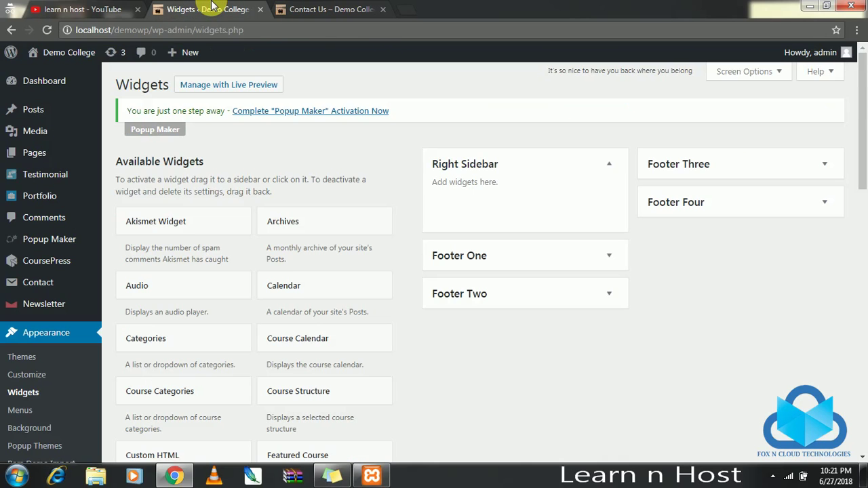
pyautogui.moveTo(54, 152)
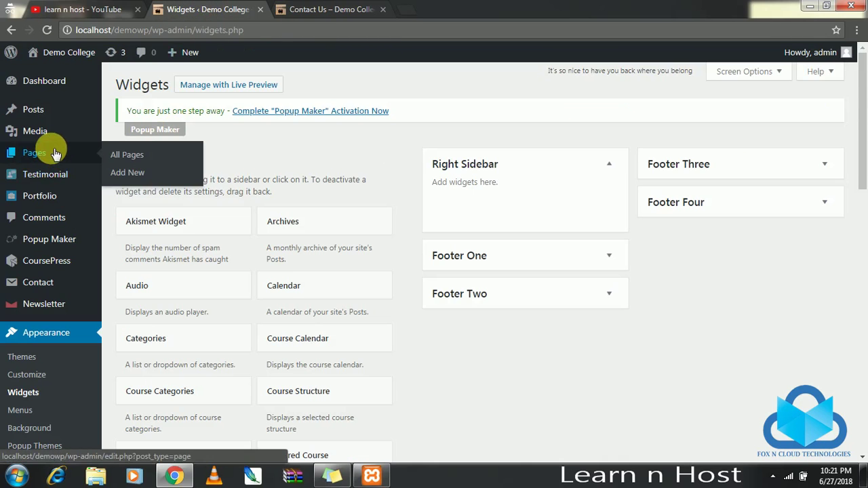
pyautogui.click(133, 156)
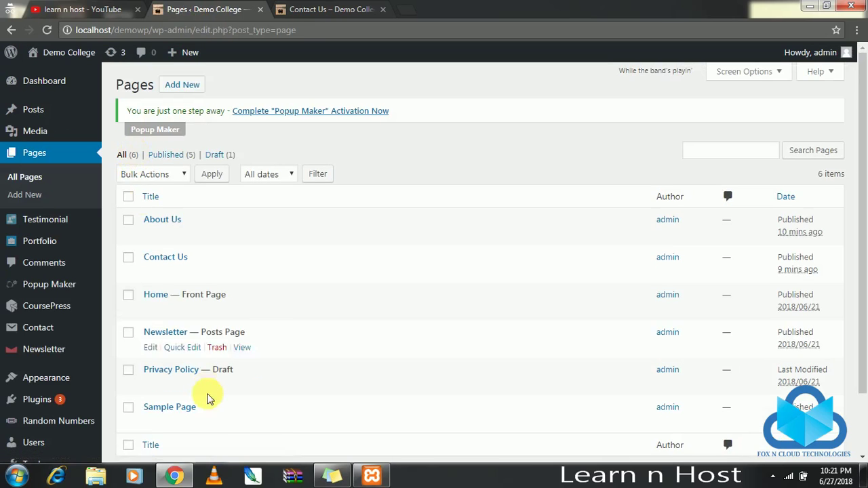
pyautogui.click(168, 257)
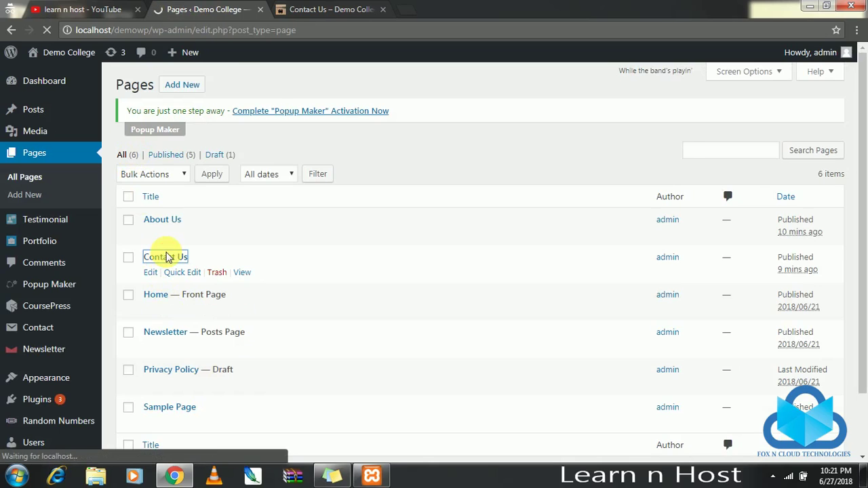
# In the Text view, add an empty <form></form> block below the email line.
pyautogui.scroll(-3, 330, 341)
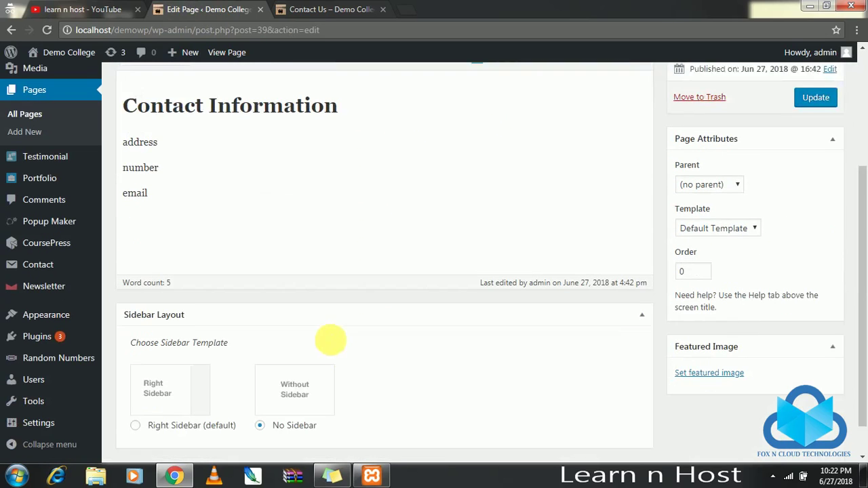
pyautogui.scroll(3, 364, 188)
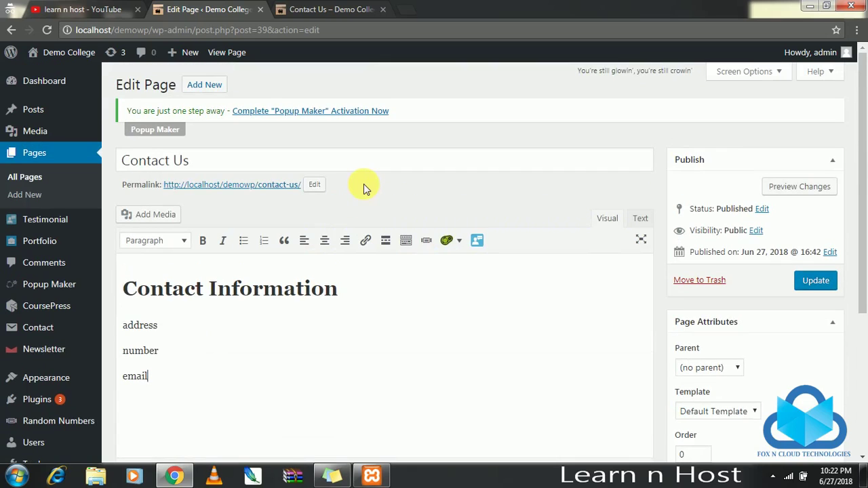
pyautogui.scroll(-3, 393, 181)
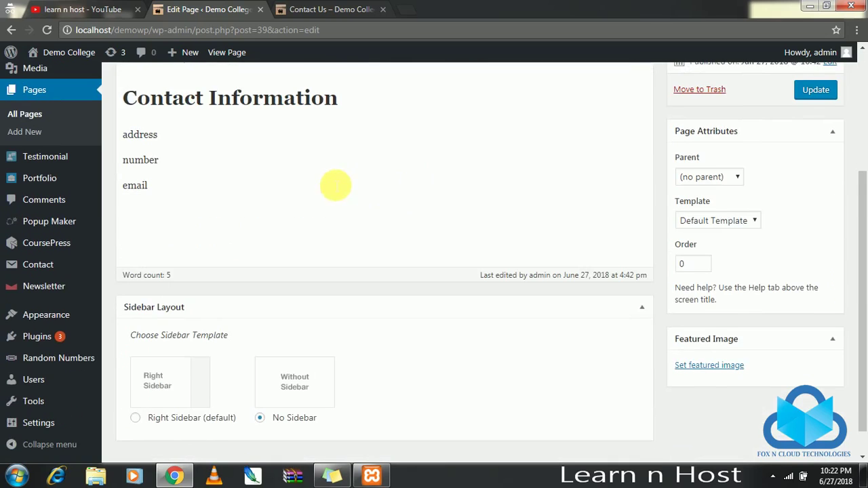
pyautogui.scroll(2, 335, 183)
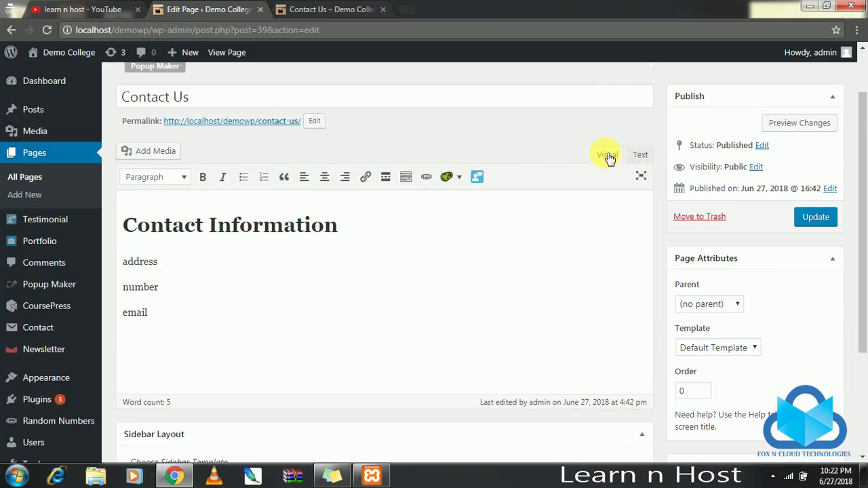
pyautogui.click(640, 155)
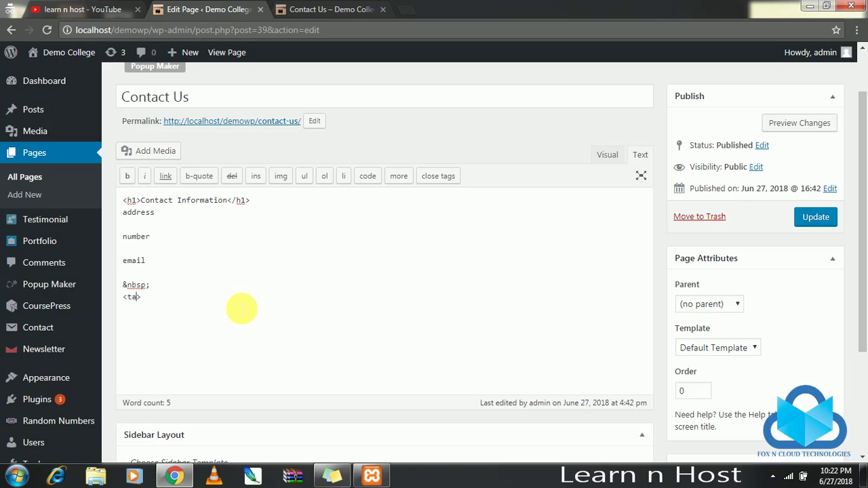
pyautogui.press('BackSpace')
pyautogui.press('BackSpace')
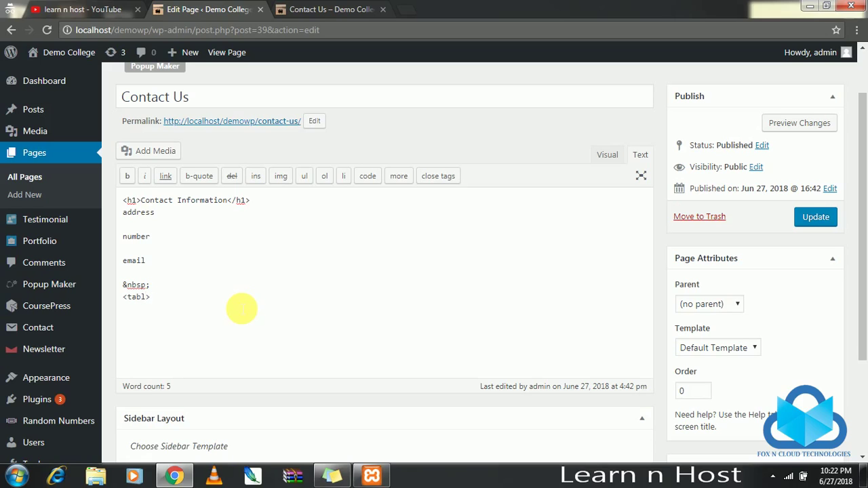
pyautogui.hotkey('ctrl', 'd')
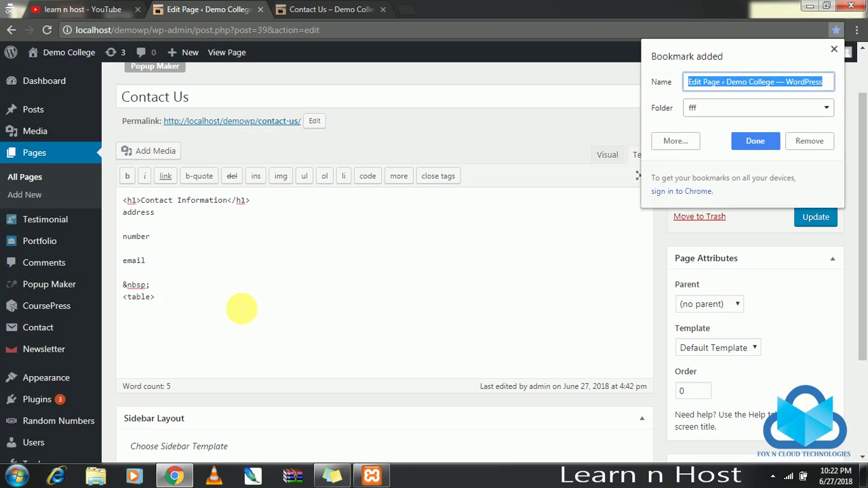
pyautogui.click(835, 49)
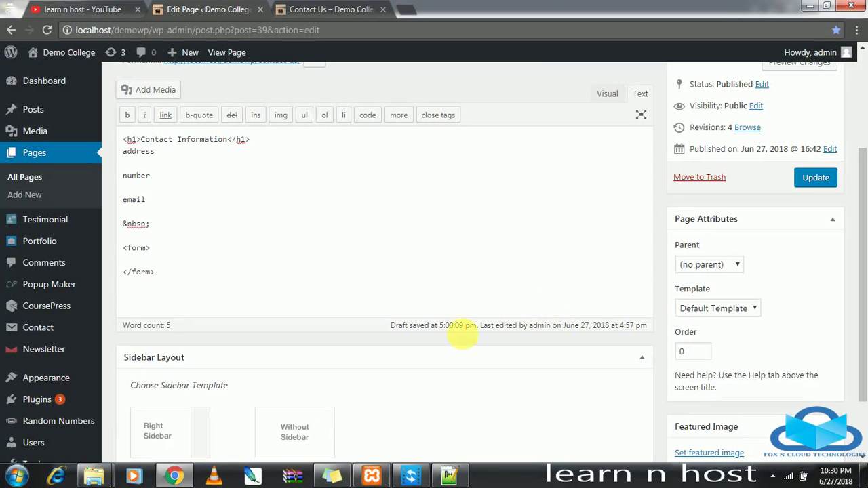
# Copy the three input lines from the Notepad++ file.
pyautogui.click(448, 476)
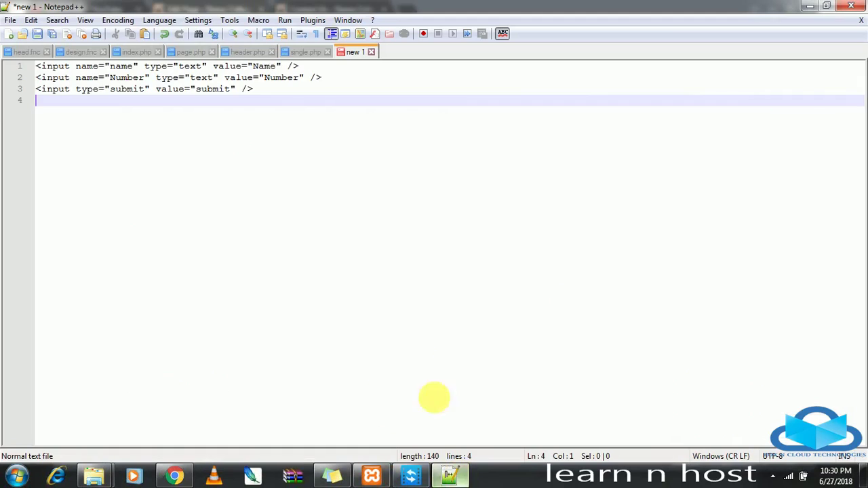
pyautogui.moveTo(293, 103); pyautogui.dragTo(11, 56)
pyautogui.hotkey('ctrl', 'c')
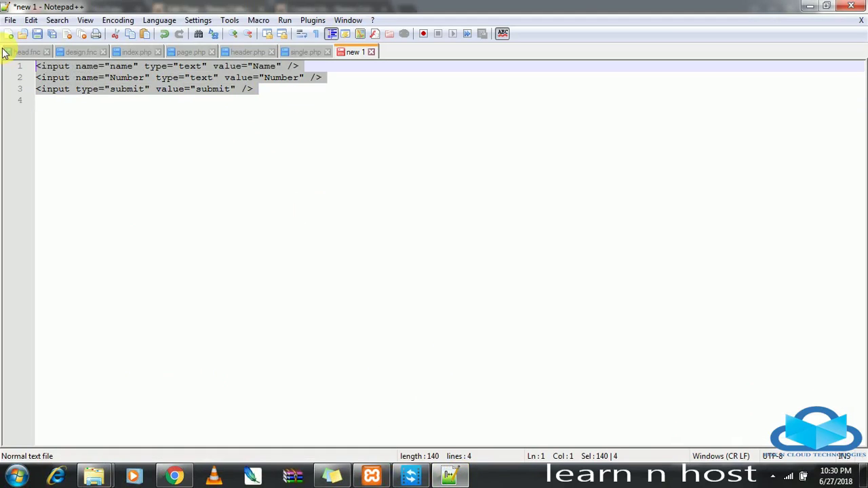
pyautogui.hotkey('alt', 'Tab')
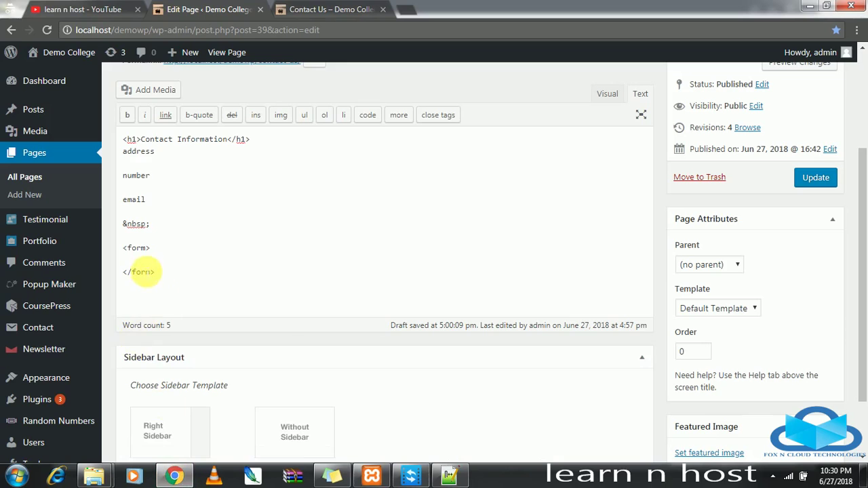
# Paste the Name, Number and submit input lines between the form tags.
pyautogui.rightClick(143, 263)
pyautogui.click(199, 335)
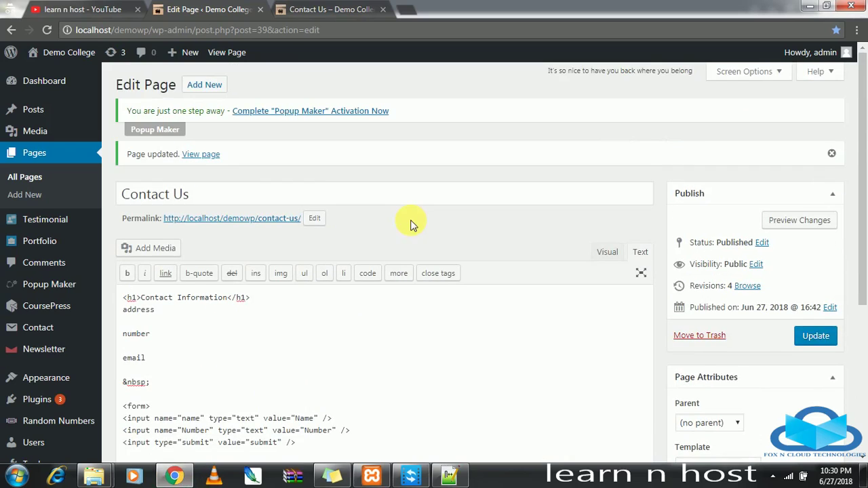
pyautogui.scroll(-1, 411, 224)
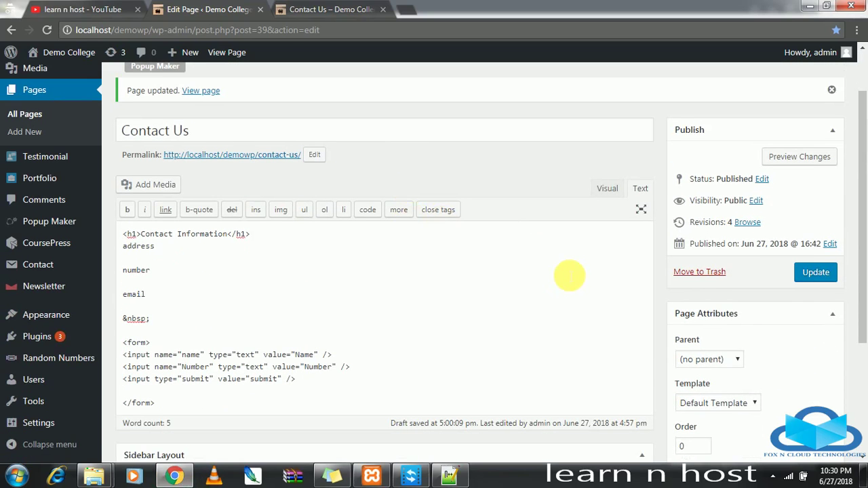
pyautogui.scroll(-2, 447, 254)
pyautogui.scroll(3, 691, 271)
# Update the Contact Us page and preview the new fields in the Visual view.
pyautogui.click(817, 274)
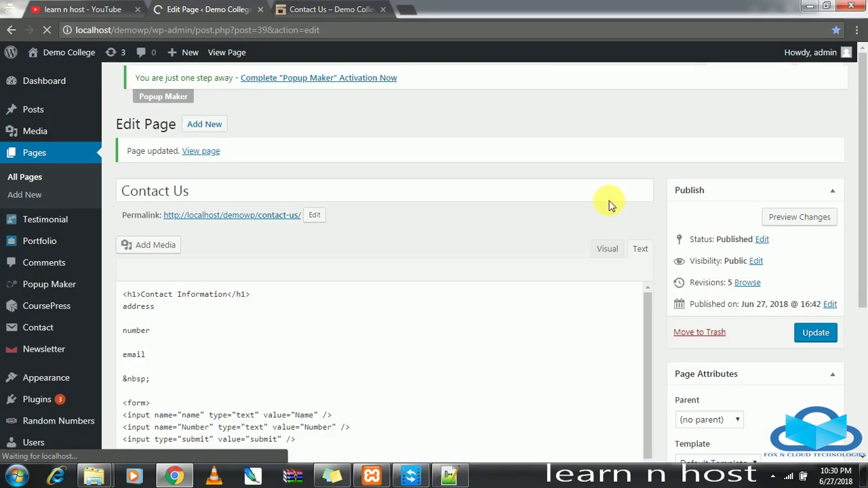
pyautogui.click(607, 248)
pyautogui.scroll(-3, 264, 261)
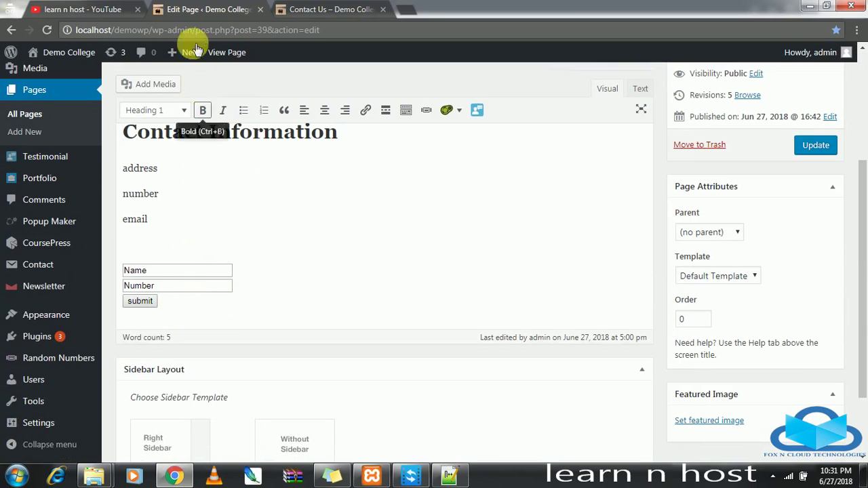
# Reload the live Contact Us page and try its Number and Name fields.
pyautogui.click(332, 8)
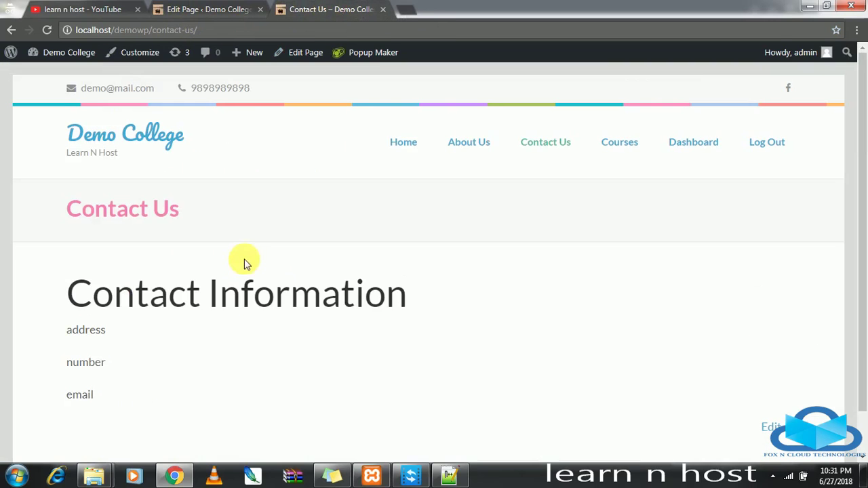
pyautogui.scroll(-2, 244, 260)
pyautogui.click(51, 30)
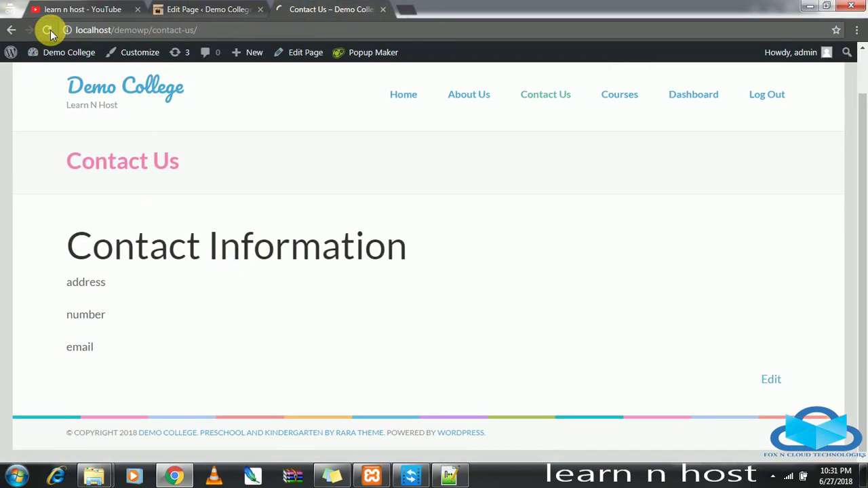
pyautogui.scroll(-2, 256, 308)
pyautogui.click(125, 328)
pyautogui.click(148, 301)
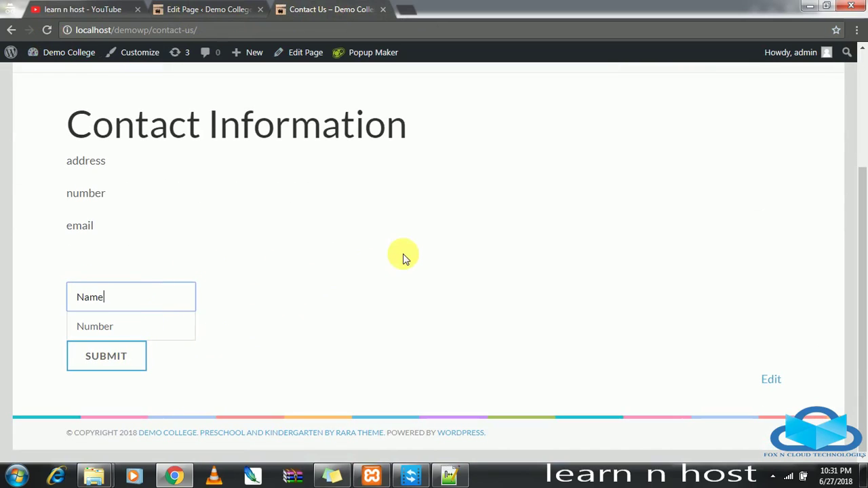
pyautogui.scroll(3, 401, 253)
# Go to the Demo College home page from the site menu.
pyautogui.click(401, 147)
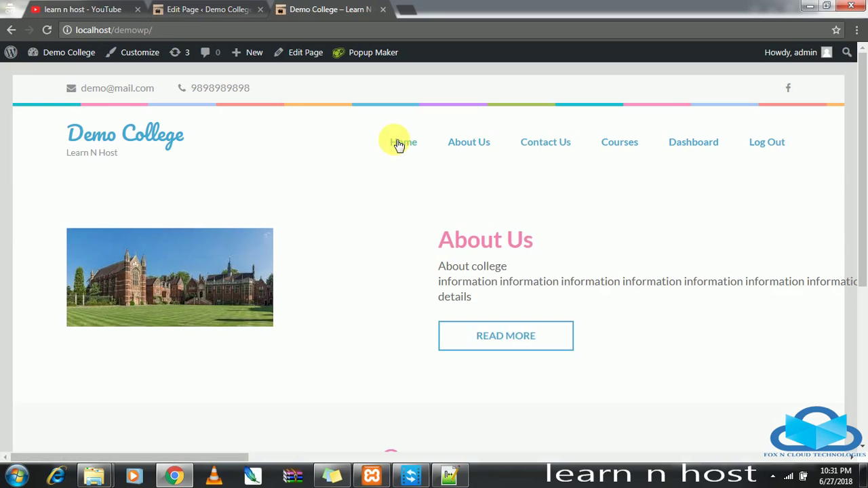
pyautogui.scroll(-3, 380, 261)
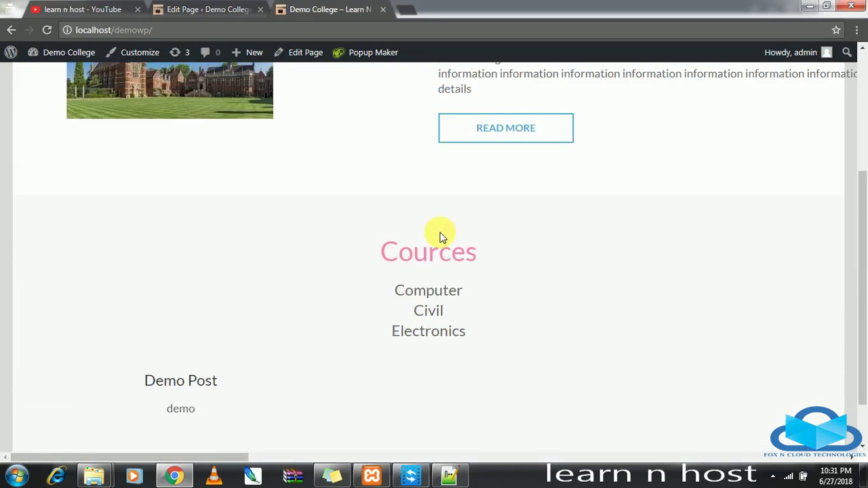
pyautogui.scroll(3, 434, 230)
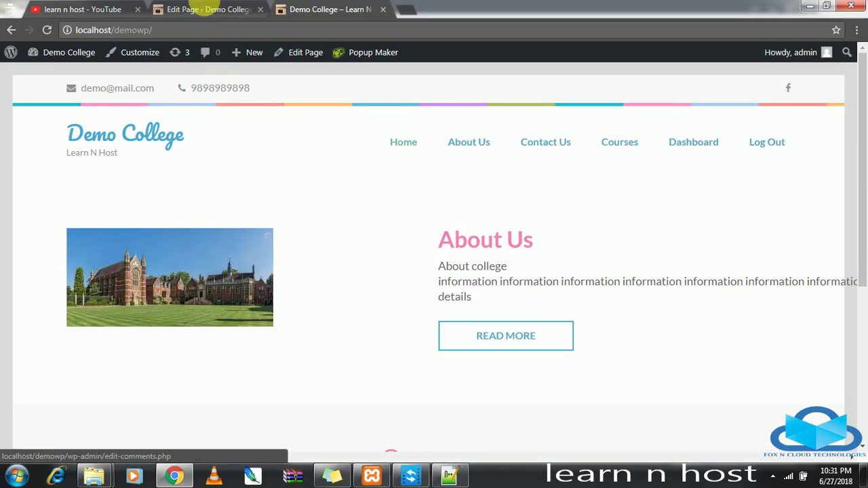